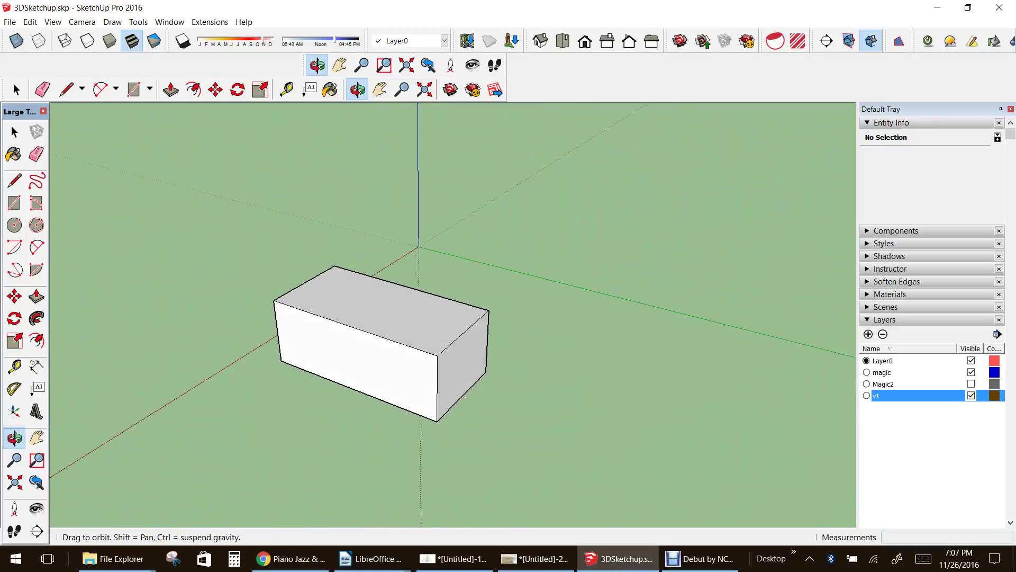
Add linear dimensions to the box's long bottom edge, one vertical edge and the bottom edge of its short end
{"action": "left_click_drag", "start_coordinate": [368, 253], "coordinate": [440, 262]}
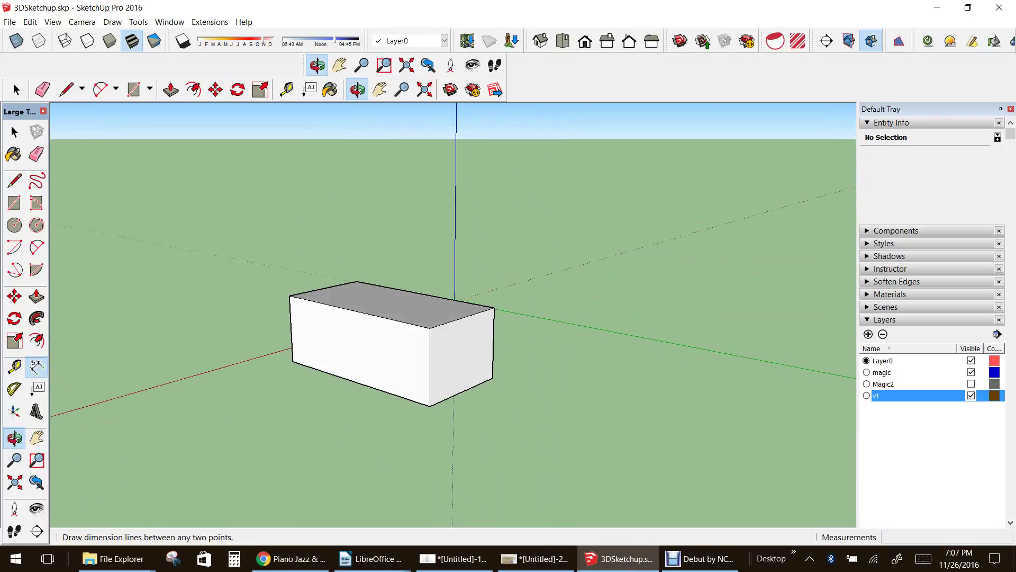
{"action": "left_click", "coordinate": [36, 367]}
{"action": "left_click", "coordinate": [360, 384]}
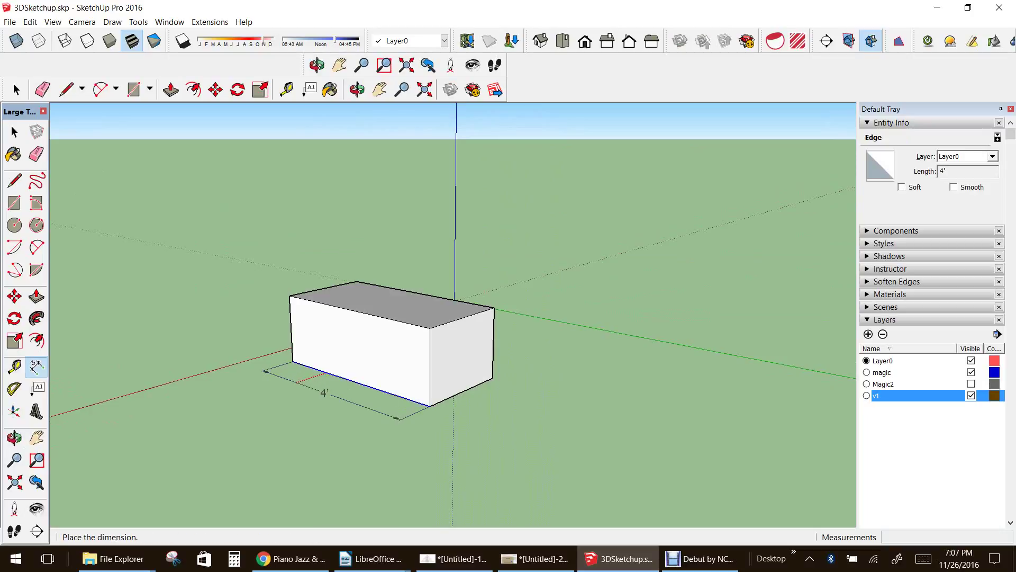
{"action": "left_click", "coordinate": [331, 402]}
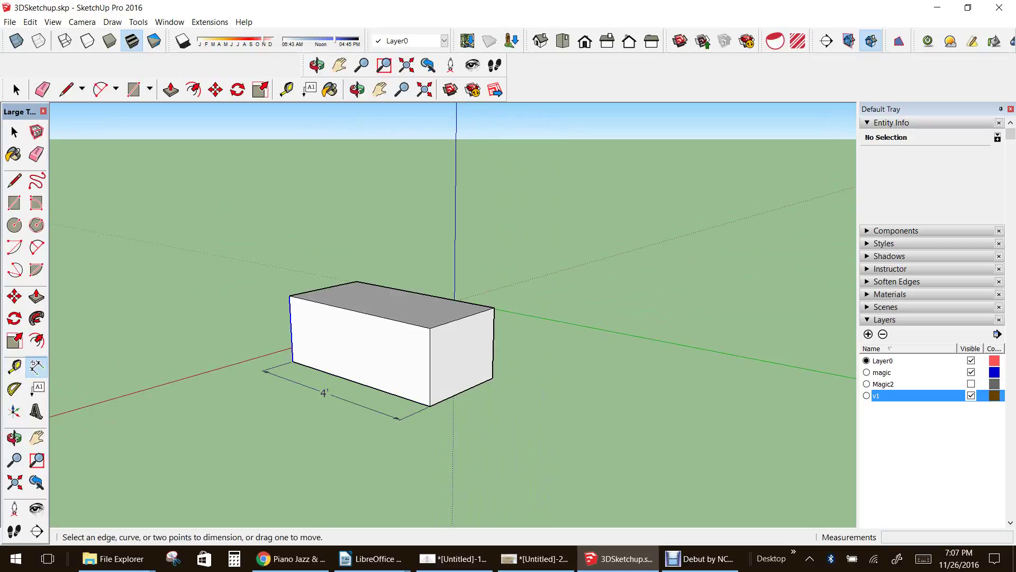
{"action": "left_click", "coordinate": [291, 330]}
{"action": "left_click", "coordinate": [273, 332]}
{"action": "left_click", "coordinate": [460, 392]}
{"action": "left_click", "coordinate": [495, 405]}
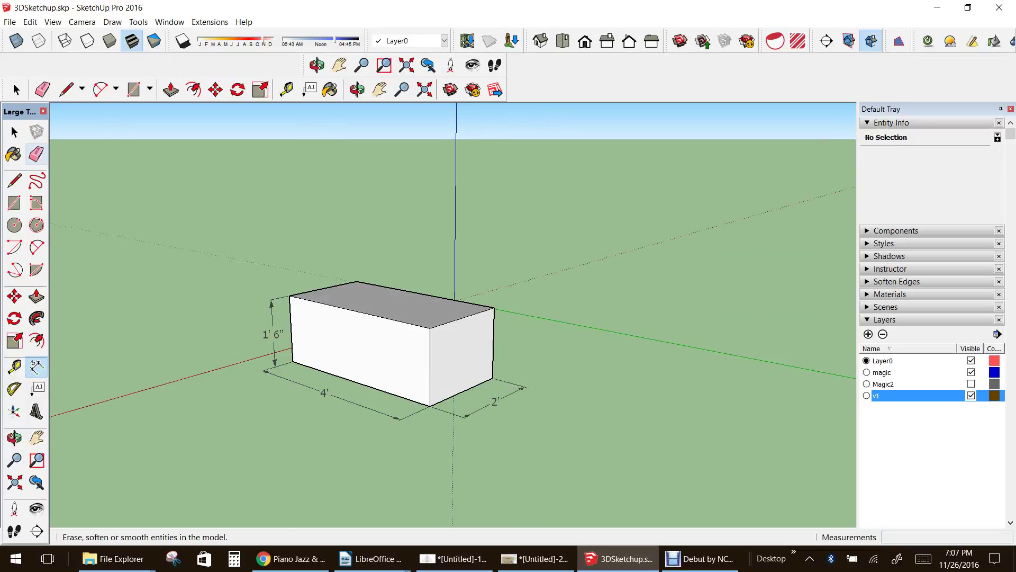
Erase the length, height and depth dimensions from around the box
{"action": "left_click", "coordinate": [36, 154]}
{"action": "left_click", "coordinate": [324, 393]}
{"action": "left_click", "coordinate": [272, 303]}
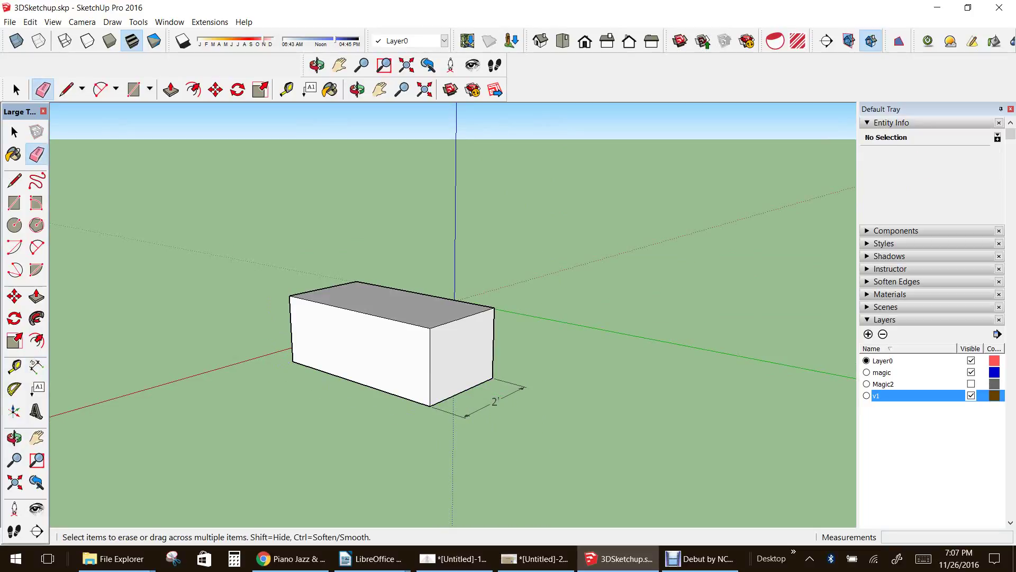
{"action": "left_click", "coordinate": [495, 401]}
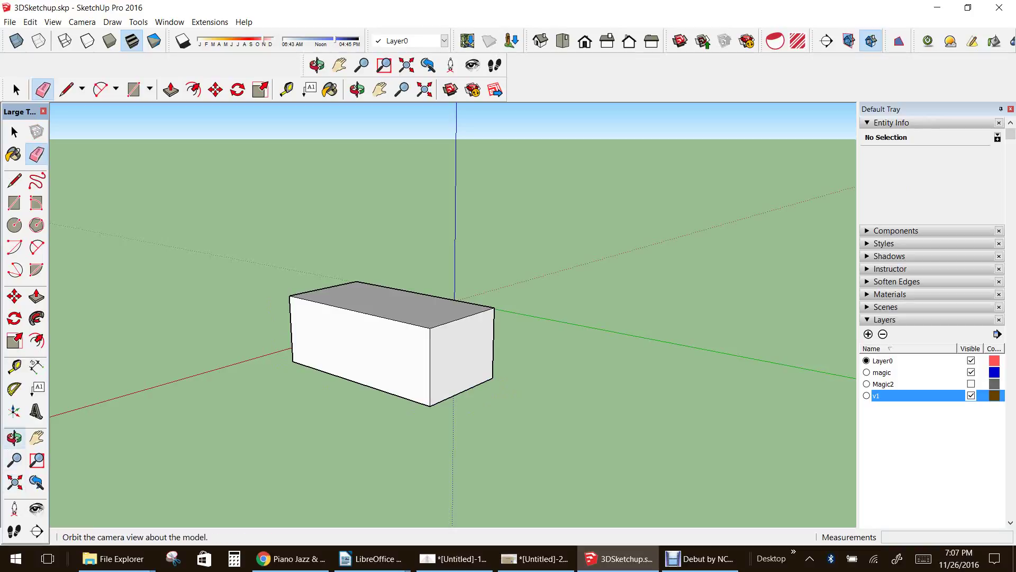
Select the entire box, including all its faces and edges, with a selection window
{"action": "left_click", "coordinate": [14, 438]}
{"action": "left_click_drag", "start_coordinate": [222, 296], "coordinate": [281, 355]}
{"action": "left_click_drag", "start_coordinate": [466, 391], "coordinate": [614, 378]}
{"action": "scroll", "coordinate": [391, 385], "scroll_direction": "down", "scroll_amount": 3}
{"action": "mouse_move", "coordinate": [403, 381]}
{"action": "left_mouse_down"}
{"action": "mouse_move", "coordinate": [524, 370]}
{"action": "mouse_move", "coordinate": [400, 373]}
{"action": "left_mouse_up"}
{"action": "scroll", "coordinate": [412, 386], "scroll_direction": "up", "scroll_amount": 2}
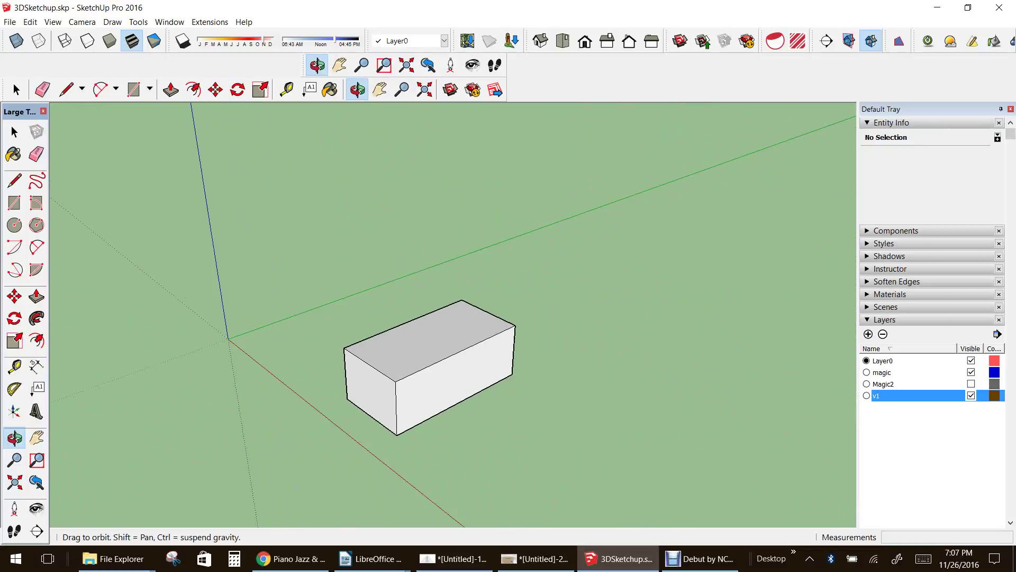
{"action": "left_click_drag", "start_coordinate": [424, 384], "coordinate": [381, 370]}
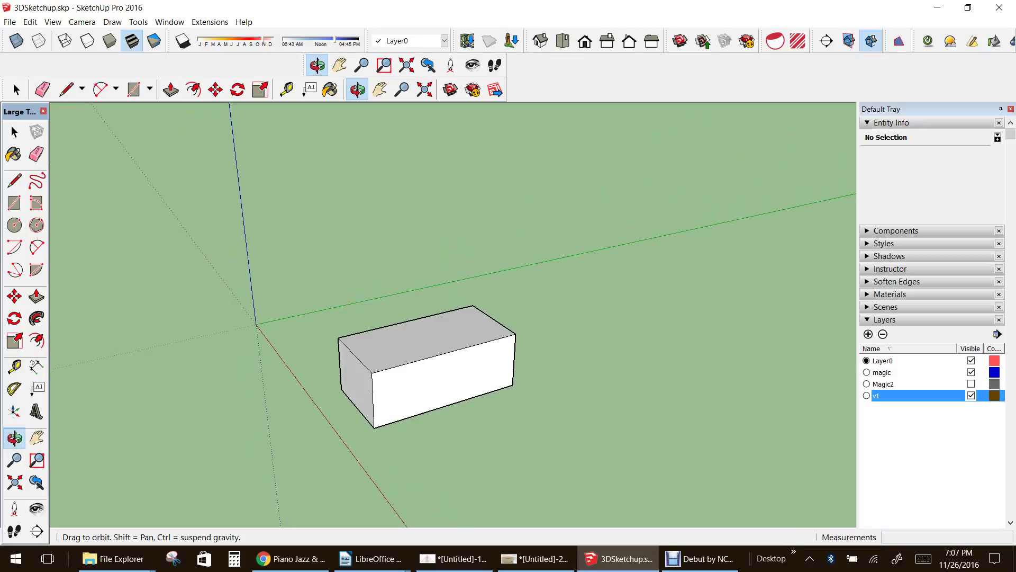
{"action": "left_click", "coordinate": [14, 132]}
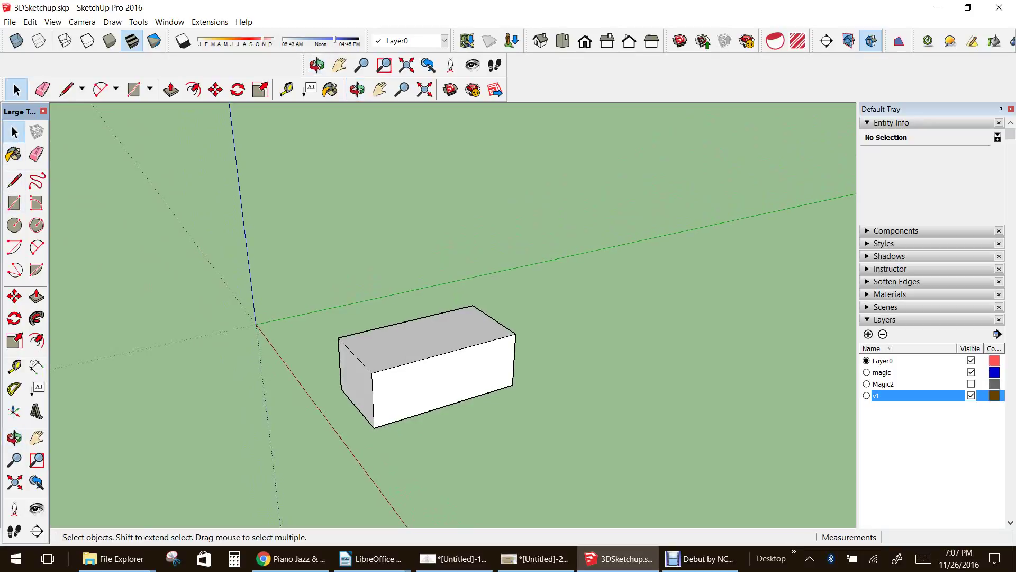
{"action": "left_click_drag", "start_coordinate": [286, 259], "coordinate": [589, 448]}
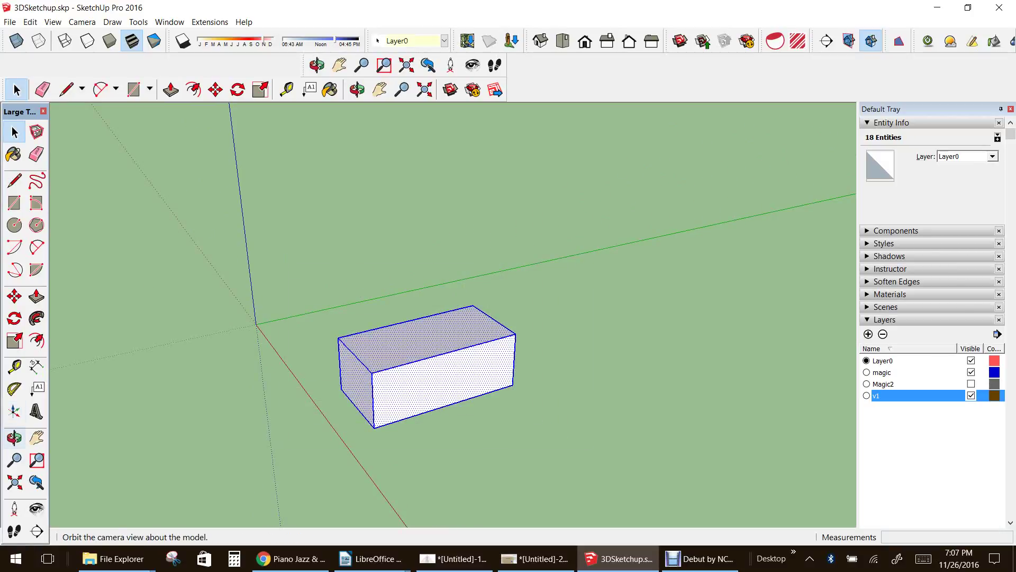
Clear the selection and delete the box's short end face
{"action": "left_click", "coordinate": [15, 437]}
{"action": "left_click_drag", "start_coordinate": [455, 318], "coordinate": [530, 185]}
{"action": "key", "text": "r"}
{"action": "key", "text": "space"}
{"action": "key", "text": "space"}
{"action": "key", "text": "ctrl+t"}
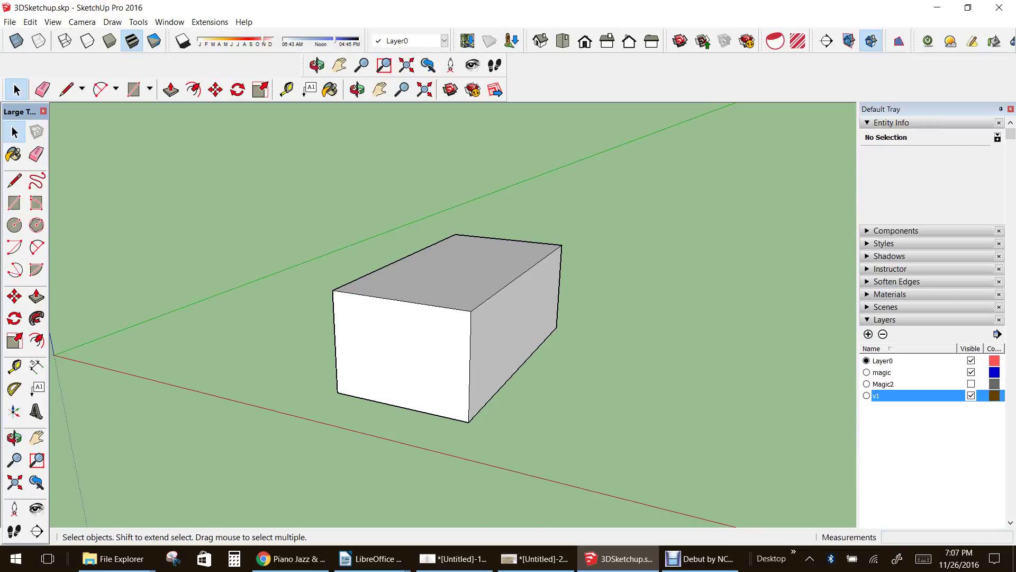
{"action": "left_click", "coordinate": [403, 352]}
{"action": "key", "text": "Delete"}
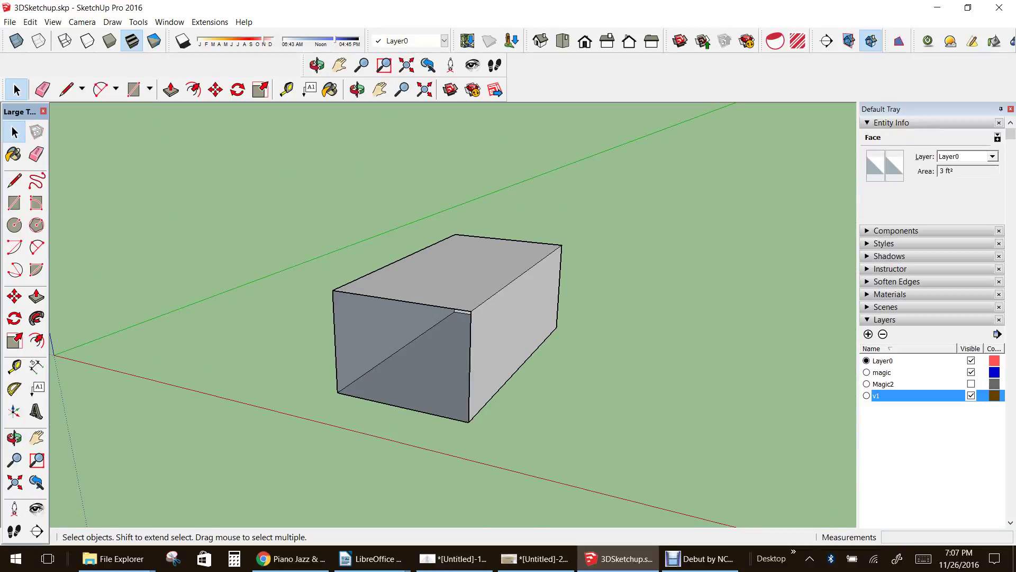
Undo the deletion of the box's short end face
{"action": "left_click", "coordinate": [14, 437]}
{"action": "middle_click_drag", "start_coordinate": [408, 339], "coordinate": [353, 368]}
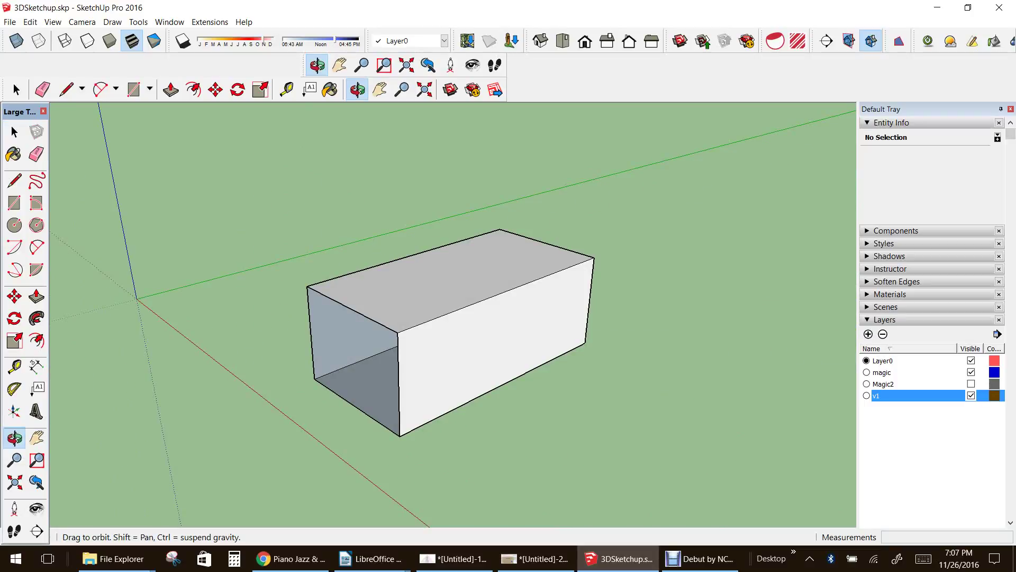
{"action": "key", "text": "ctrl+z"}
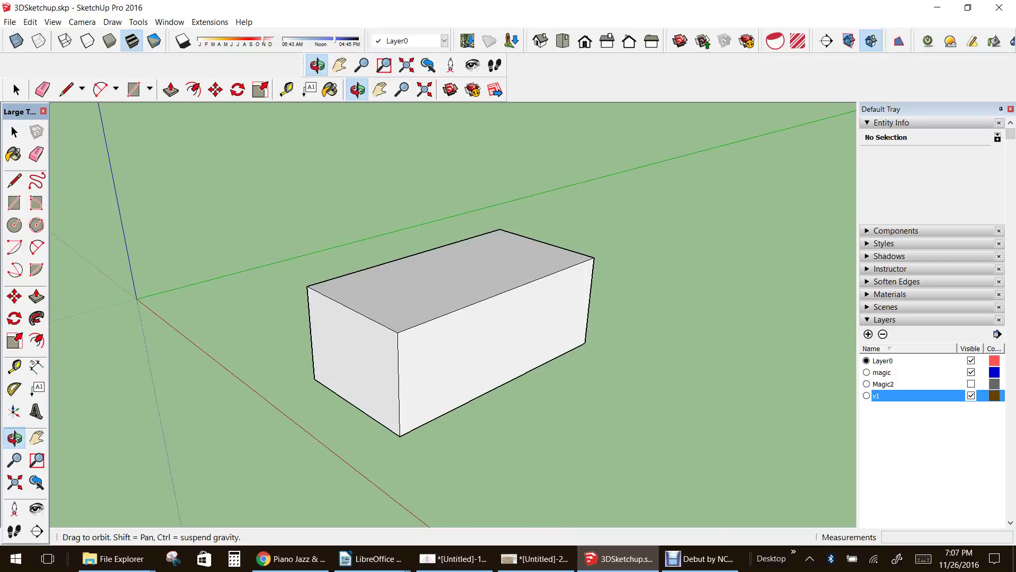
Select the box's top face, short end face and several individual edges one at a time
{"action": "mouse_move", "coordinate": [449, 329]}
{"action": "middle_mouse_down"}
{"action": "mouse_move", "coordinate": [476, 296]}
{"action": "mouse_move", "coordinate": [456, 328]}
{"action": "middle_mouse_up"}
{"action": "left_click", "coordinate": [14, 132]}
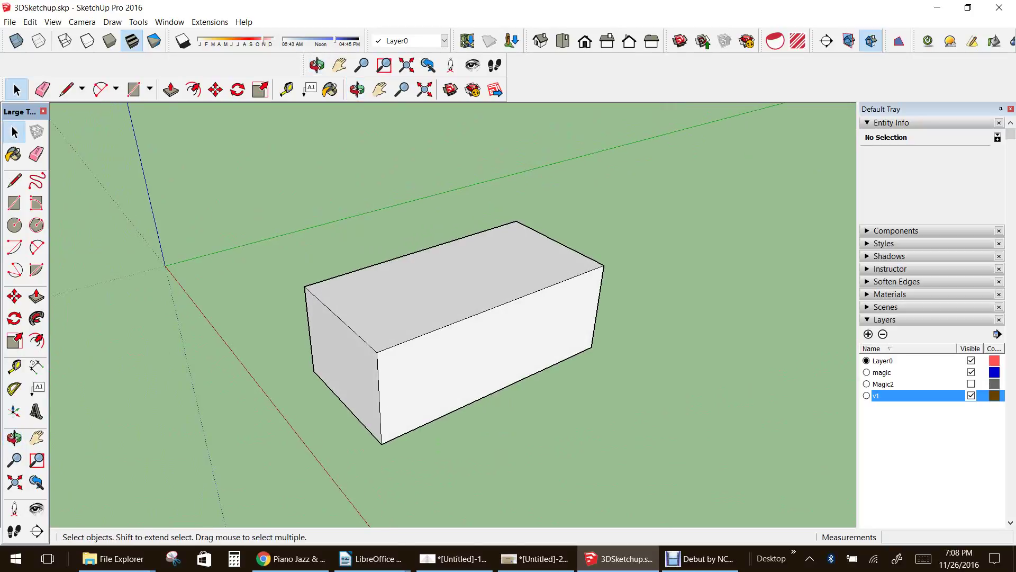
{"action": "left_click", "coordinate": [445, 288]}
{"action": "left_click", "coordinate": [349, 360]}
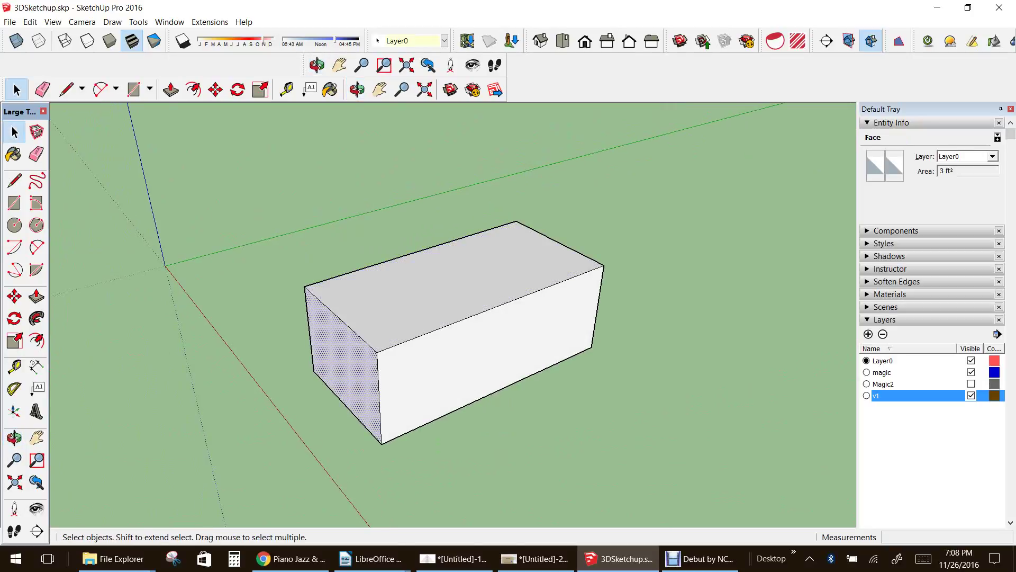
{"action": "left_click", "coordinate": [341, 319]}
{"action": "left_click", "coordinate": [379, 397]}
{"action": "left_click", "coordinate": [434, 330]}
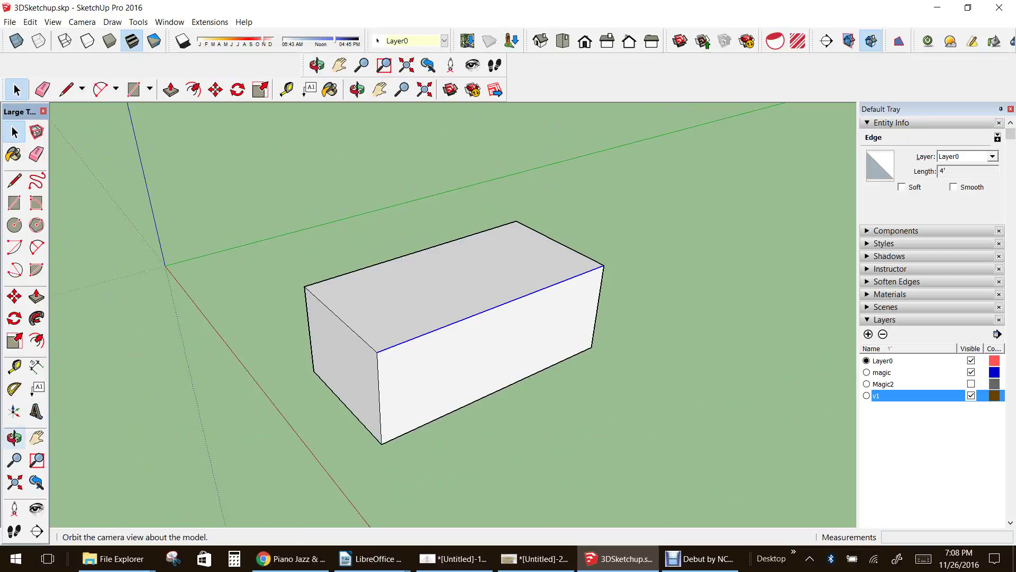
Select the entire box with a window and move it freehand about 4 7/8"
{"action": "left_click", "coordinate": [15, 438]}
{"action": "mouse_move", "coordinate": [382, 338]}
{"action": "left_mouse_down"}
{"action": "mouse_move", "coordinate": [352, 254]}
{"action": "mouse_move", "coordinate": [328, 249]}
{"action": "mouse_move", "coordinate": [323, 339]}
{"action": "mouse_move", "coordinate": [377, 349]}
{"action": "mouse_move", "coordinate": [365, 337]}
{"action": "left_mouse_up"}
{"action": "scroll", "coordinate": [170, 294], "scroll_direction": "down", "scroll_amount": 1}
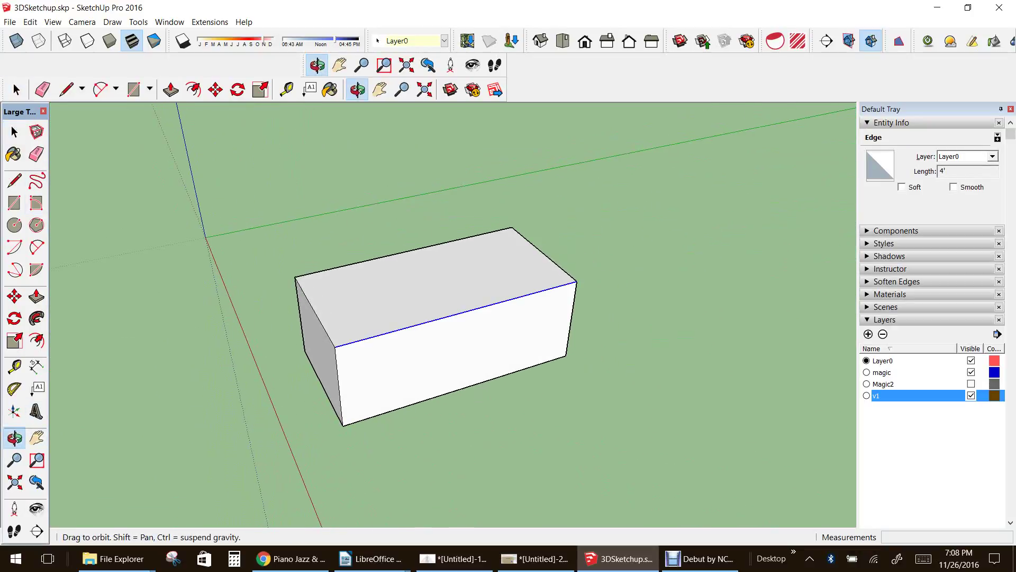
{"action": "scroll", "coordinate": [344, 275], "scroll_direction": "down", "scroll_amount": 2}
{"action": "left_click", "coordinate": [14, 132]}
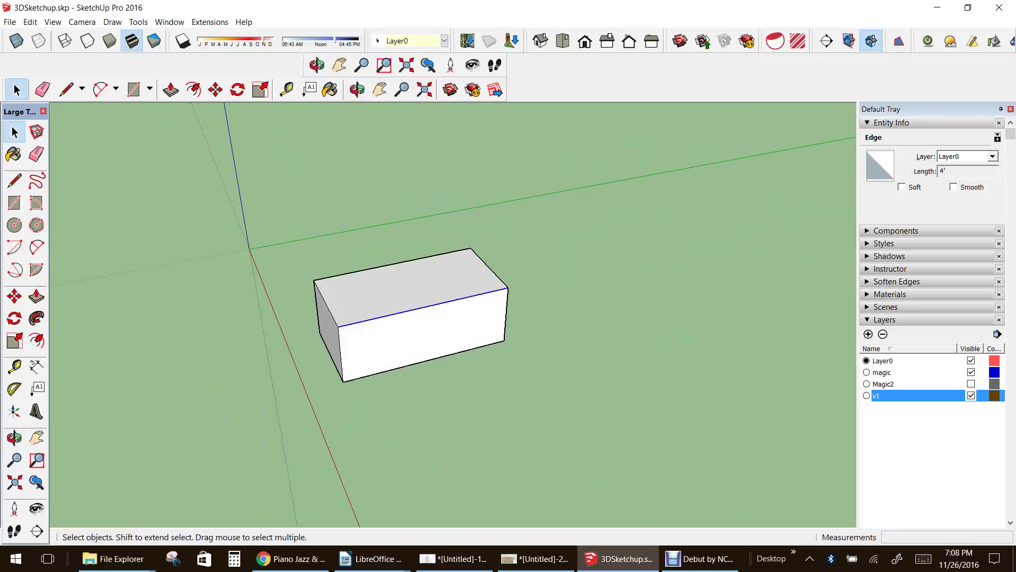
{"action": "left_click_drag", "start_coordinate": [297, 192], "coordinate": [543, 409]}
{"action": "left_click_drag", "start_coordinate": [271, 175], "coordinate": [551, 411]}
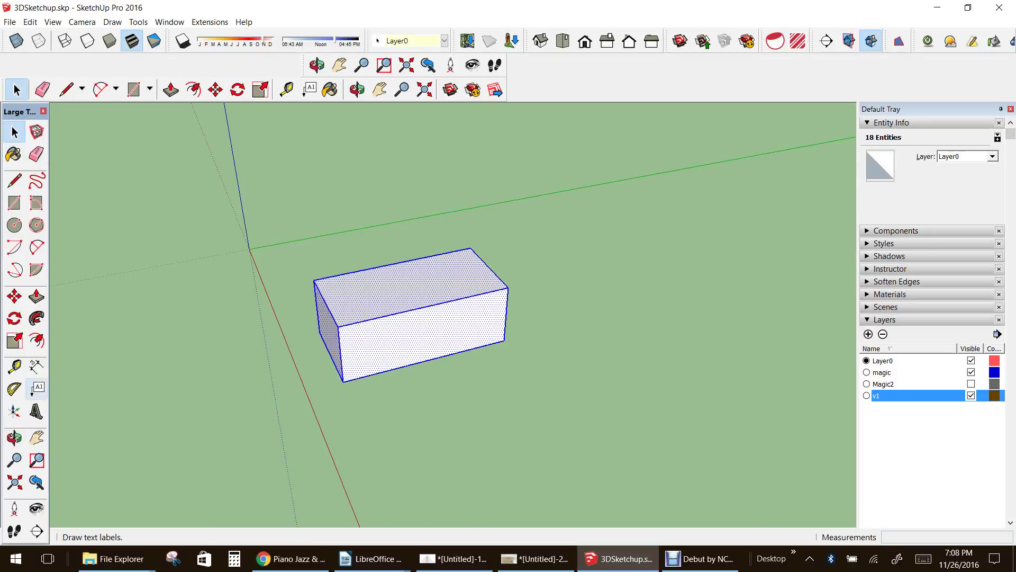
{"action": "left_click", "coordinate": [14, 296]}
{"action": "left_click", "coordinate": [400, 373]}
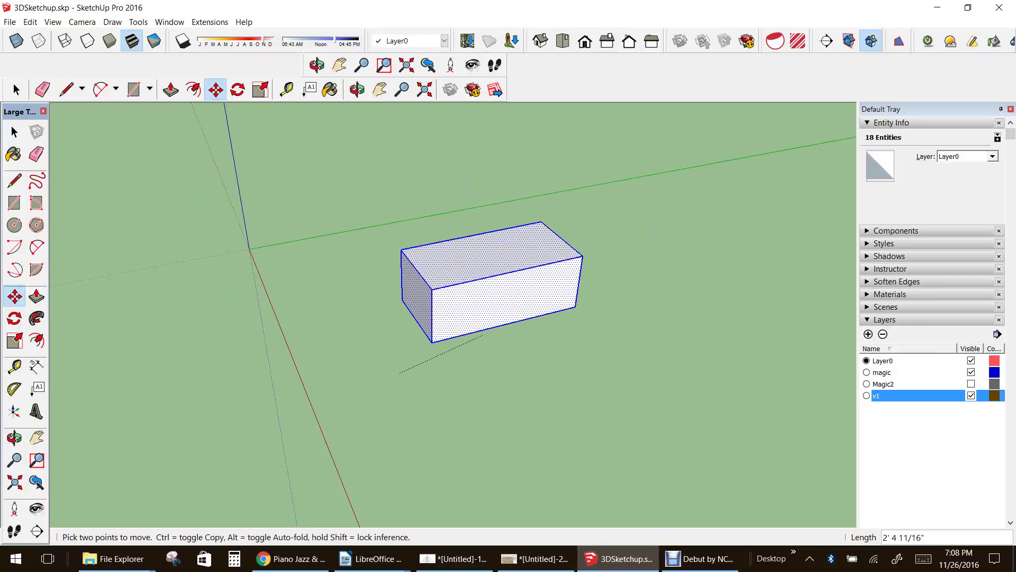
{"action": "left_click", "coordinate": [368, 348]}
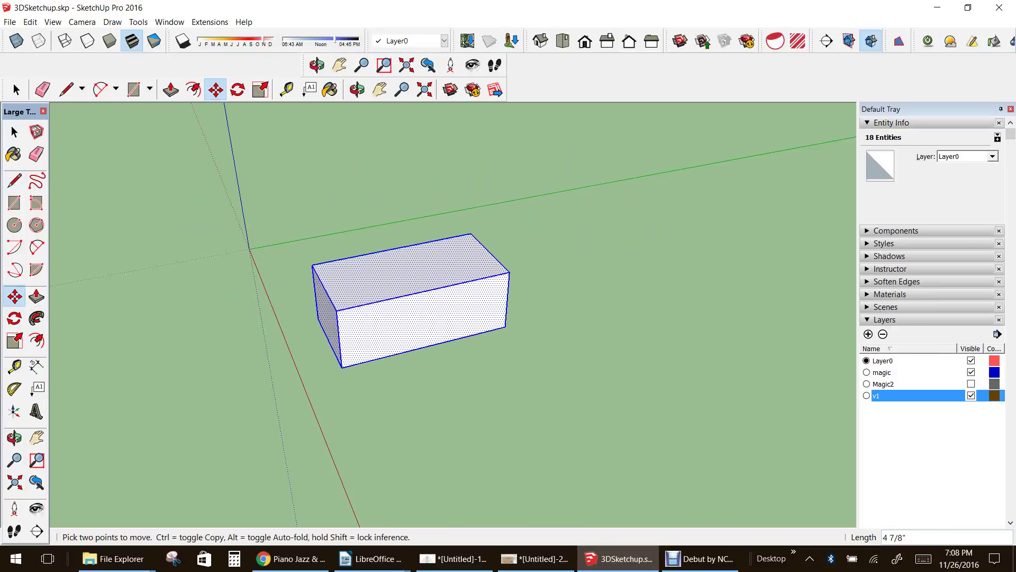
Try to move only the box's long front face together with the adjoining short-end edges, and undo that move
{"action": "key", "text": "space"}
{"action": "left_click_drag", "start_coordinate": [420, 187], "coordinate": [551, 395]}
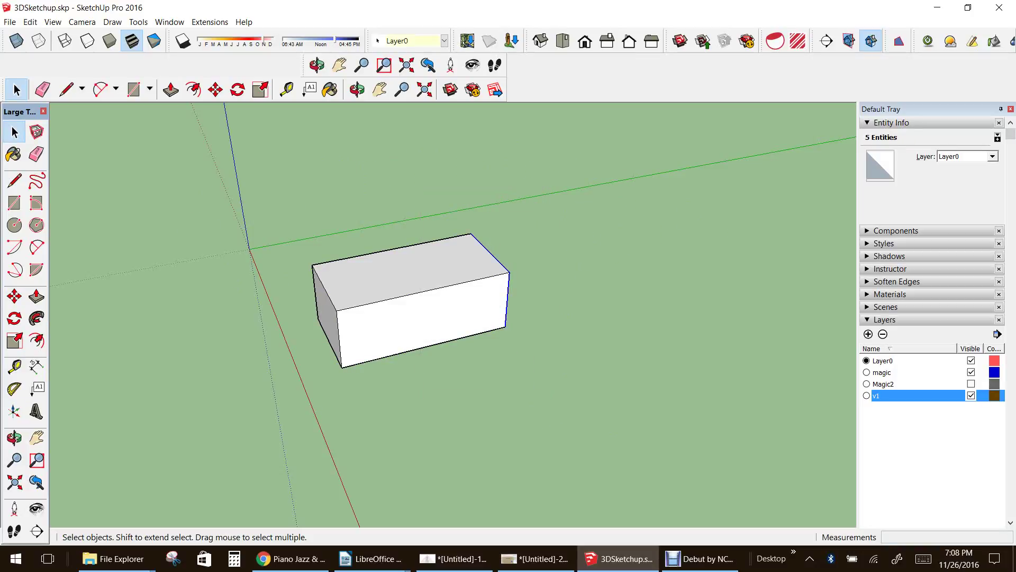
{"action": "left_click_drag", "start_coordinate": [319, 178], "coordinate": [586, 447]}
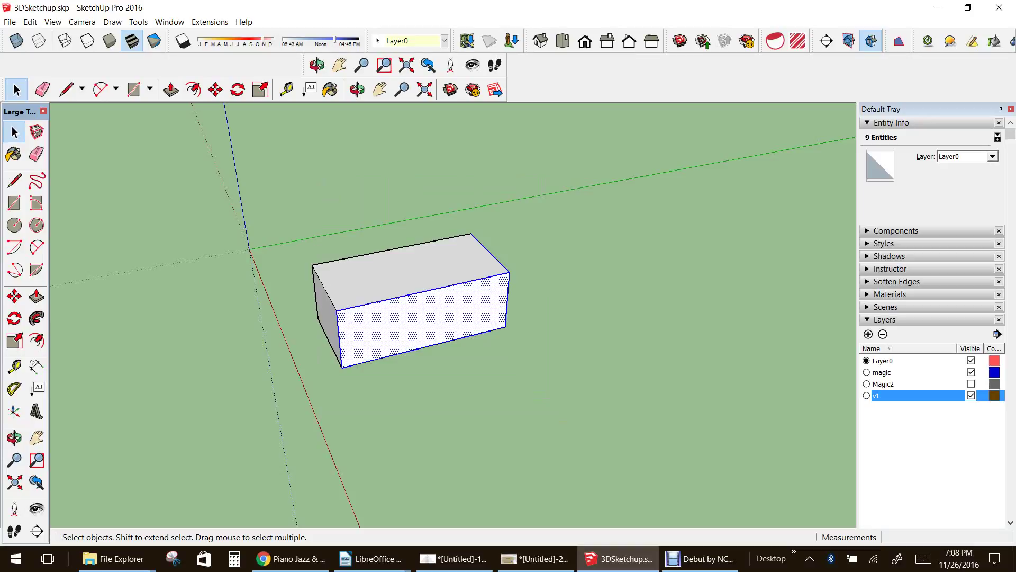
{"action": "left_click", "coordinate": [14, 297]}
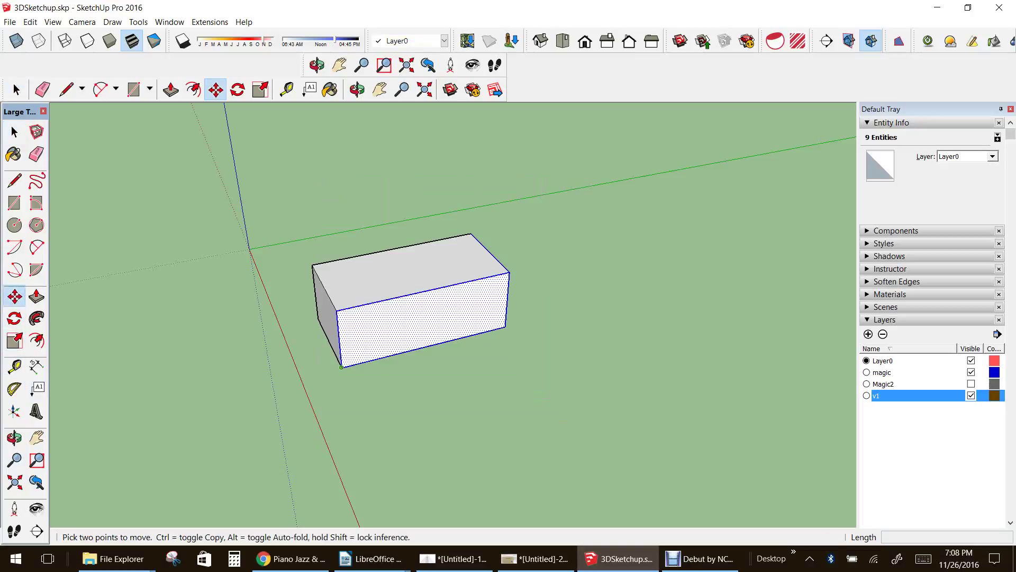
{"action": "left_click", "coordinate": [341, 367]}
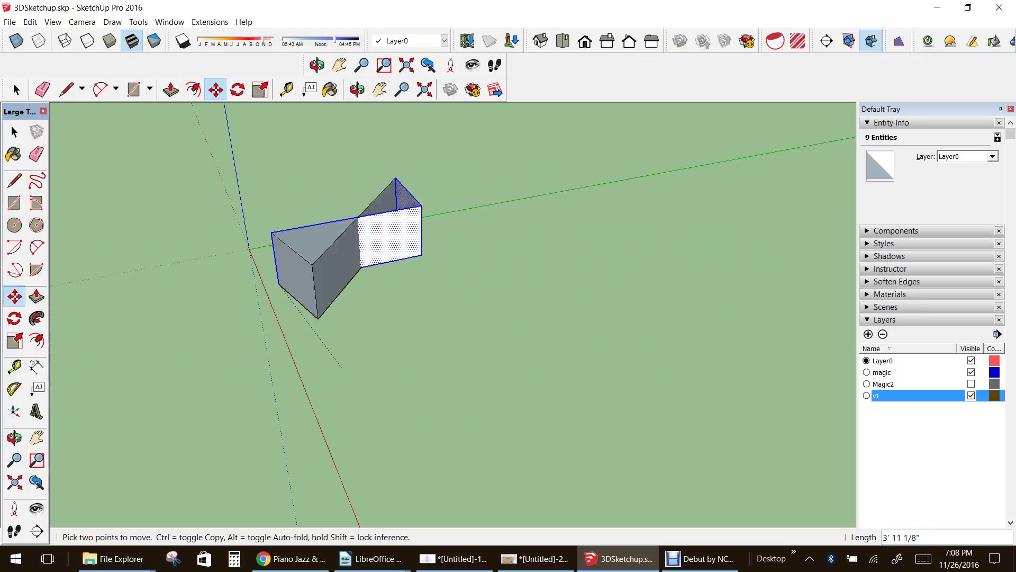
{"action": "left_click", "coordinate": [363, 294]}
{"action": "key", "text": "ctrl+z"}
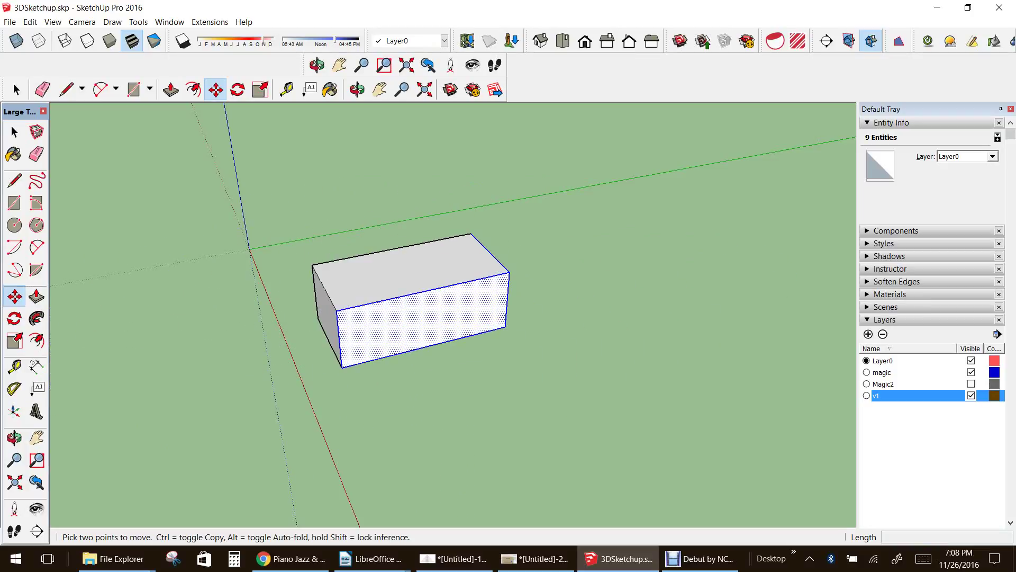
Reselect the whole box and move it freehand about 9 5/16" away from the red axis
{"action": "left_click", "coordinate": [14, 132]}
{"action": "left_click_drag", "start_coordinate": [291, 189], "coordinate": [563, 425]}
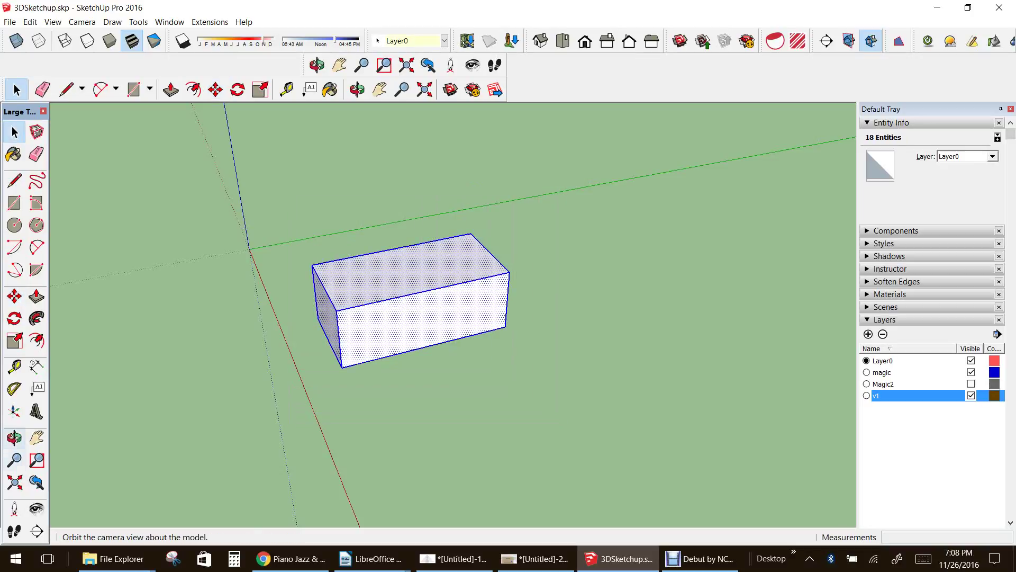
{"action": "left_click", "coordinate": [14, 437]}
{"action": "left_click_drag", "start_coordinate": [328, 407], "coordinate": [330, 370]}
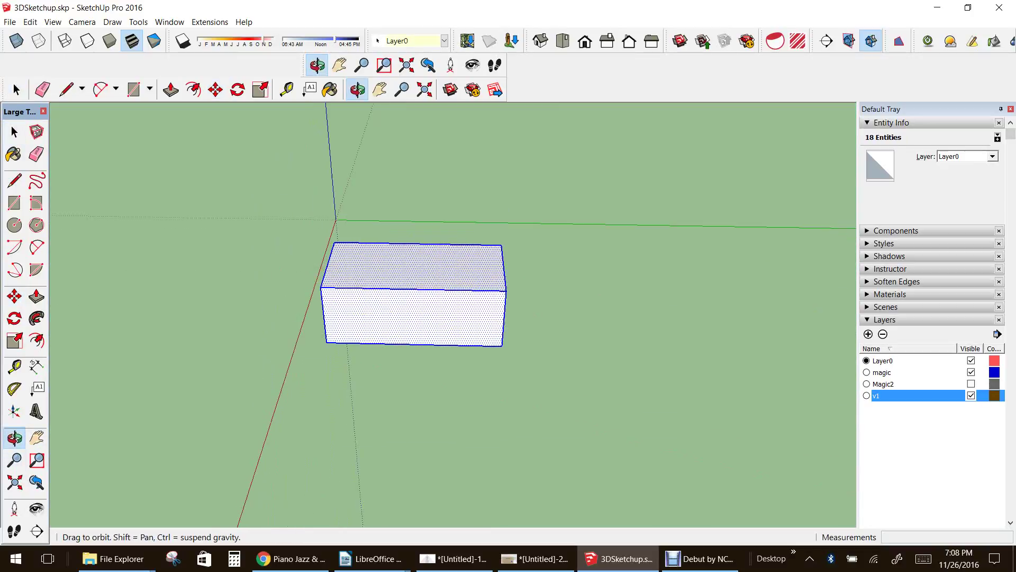
{"action": "left_click", "coordinate": [14, 296]}
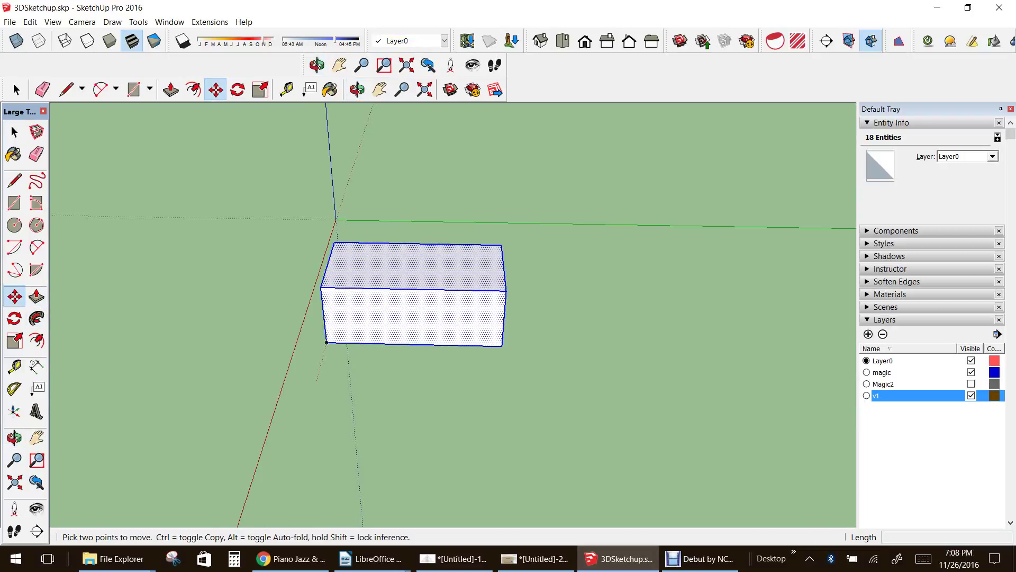
{"action": "left_click_drag", "start_coordinate": [284, 370], "coordinate": [316, 380]}
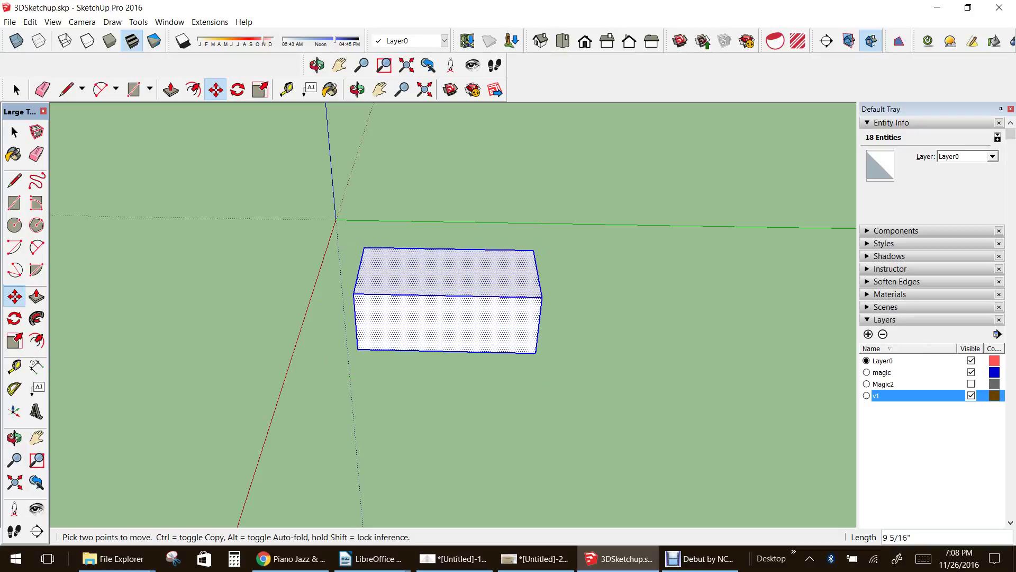
Move the whole box by its front lower corner roughly along the green axis, with a distance of 10
{"action": "scroll", "coordinate": [500, 349], "scroll_direction": "up", "scroll_amount": 1}
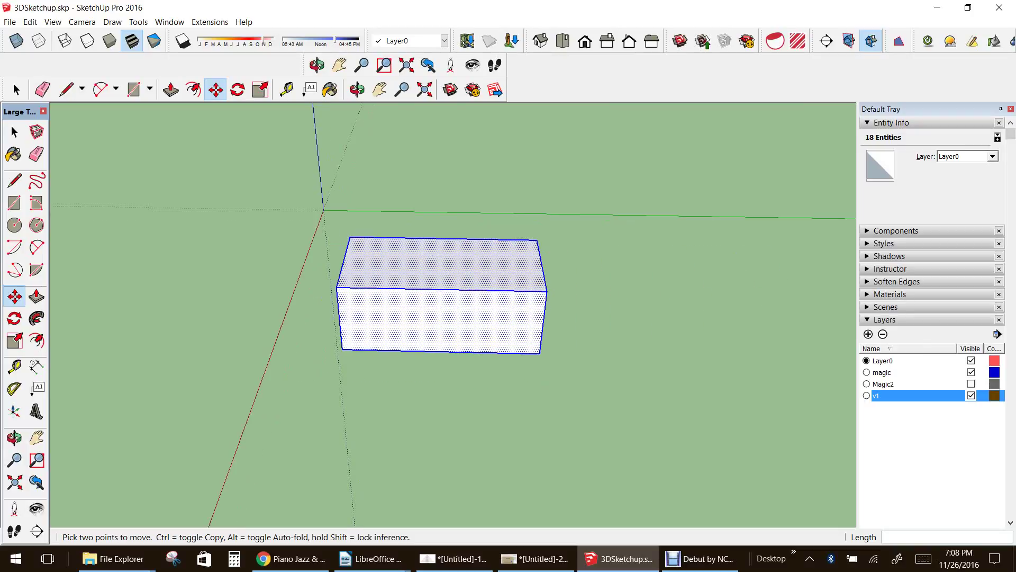
{"action": "scroll", "coordinate": [341, 349], "scroll_direction": "up", "scroll_amount": 1}
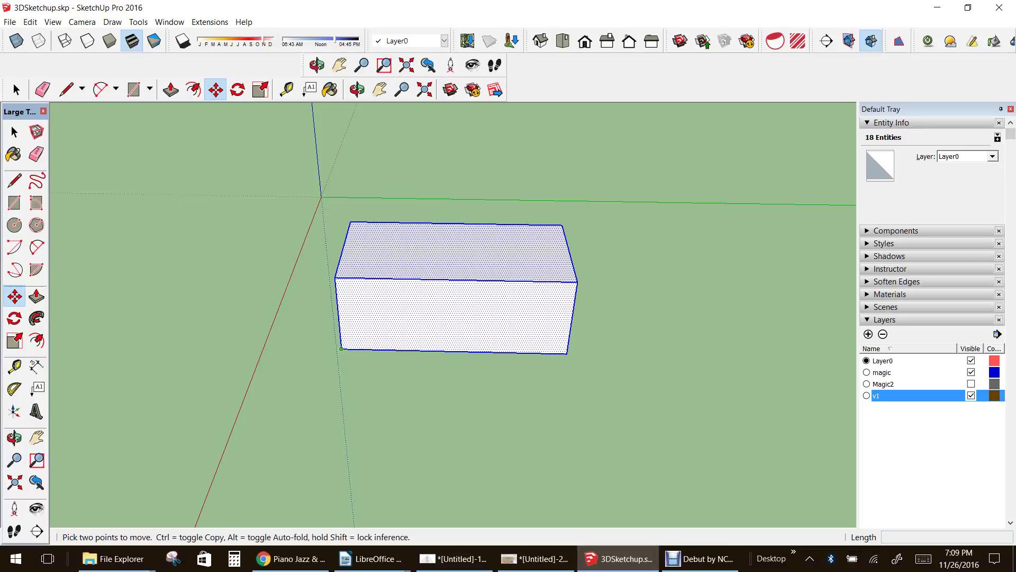
{"action": "left_click", "coordinate": [341, 349]}
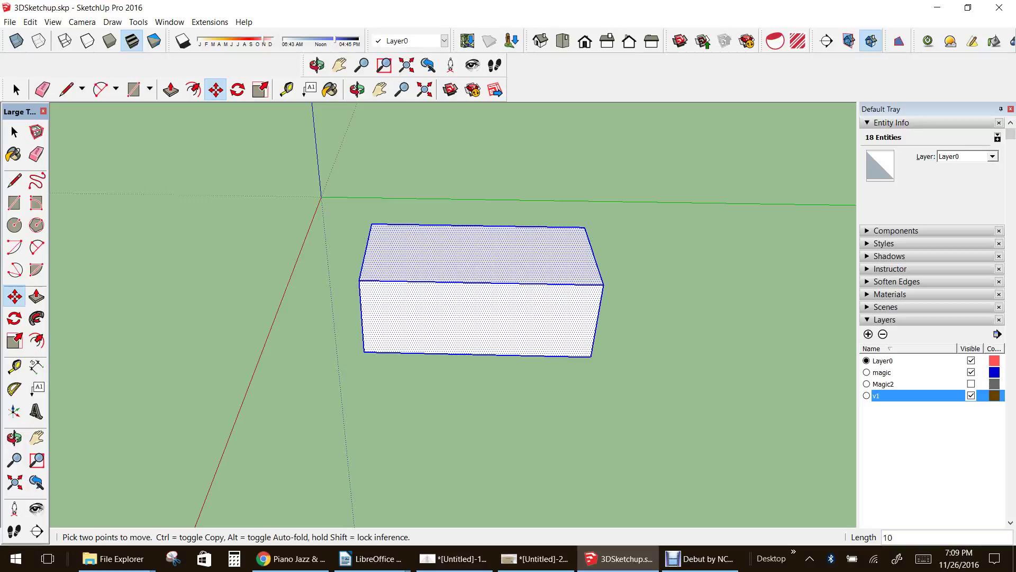
{"action": "key", "text": "Return"}
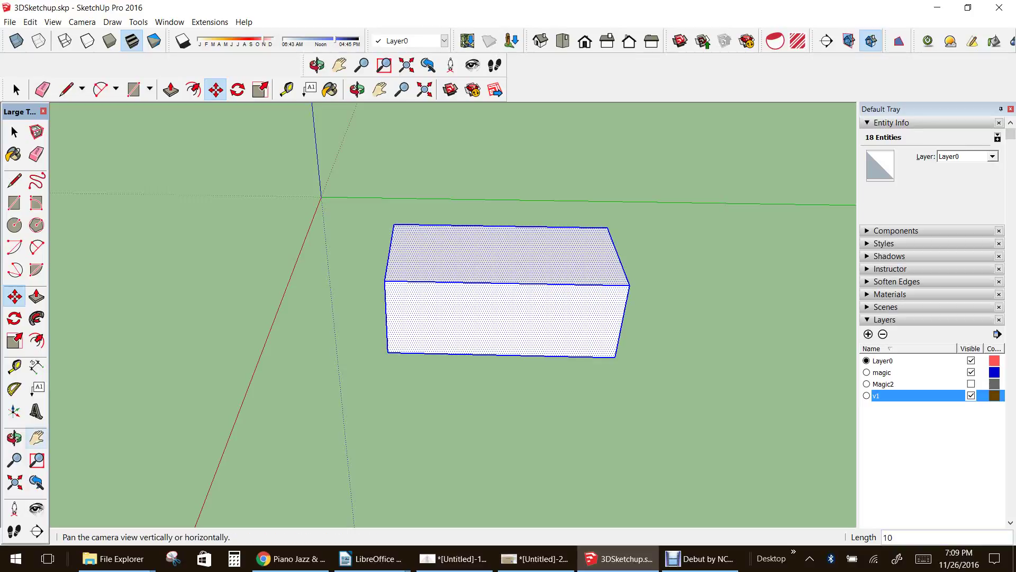
Move the whole box 2' toward the red axis, using the bottom edge of its short end as the base point
{"action": "left_click", "coordinate": [14, 437]}
{"action": "left_click_drag", "start_coordinate": [423, 318], "coordinate": [609, 243]}
{"action": "left_click", "coordinate": [215, 89]}
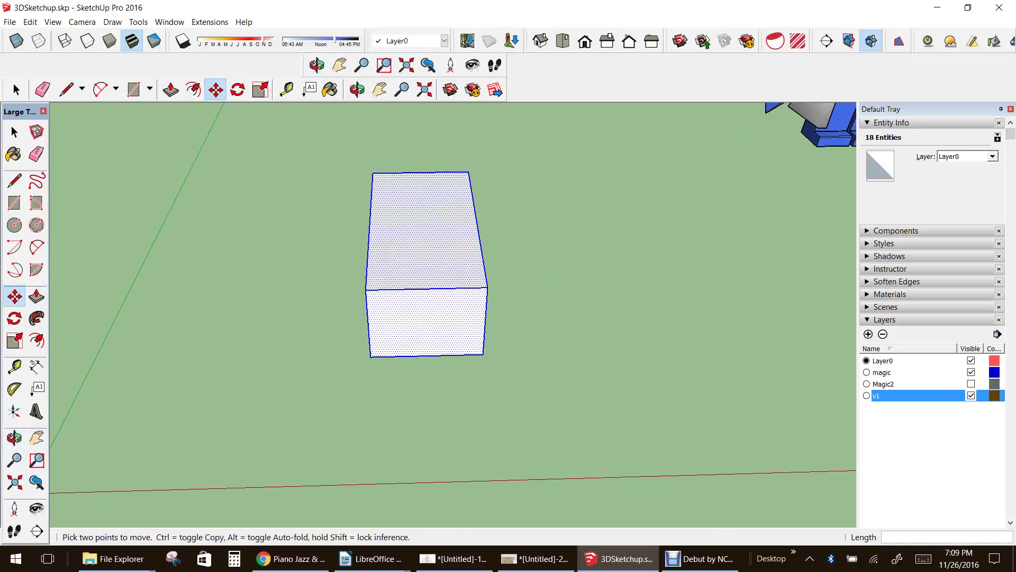
{"action": "left_click", "coordinate": [427, 356]}
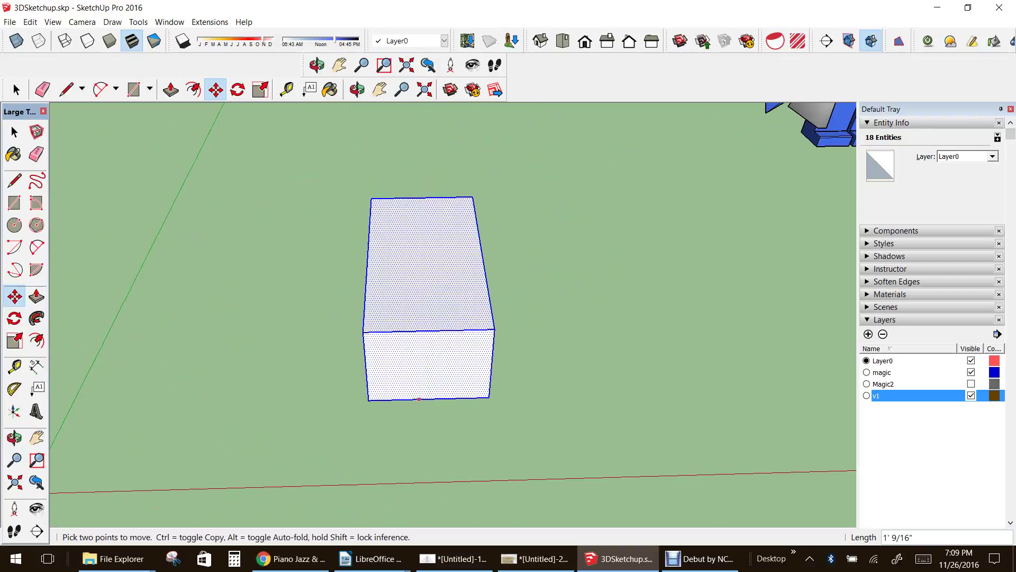
{"action": "type", "text": "2'"}
{"action": "key", "text": "Return"}
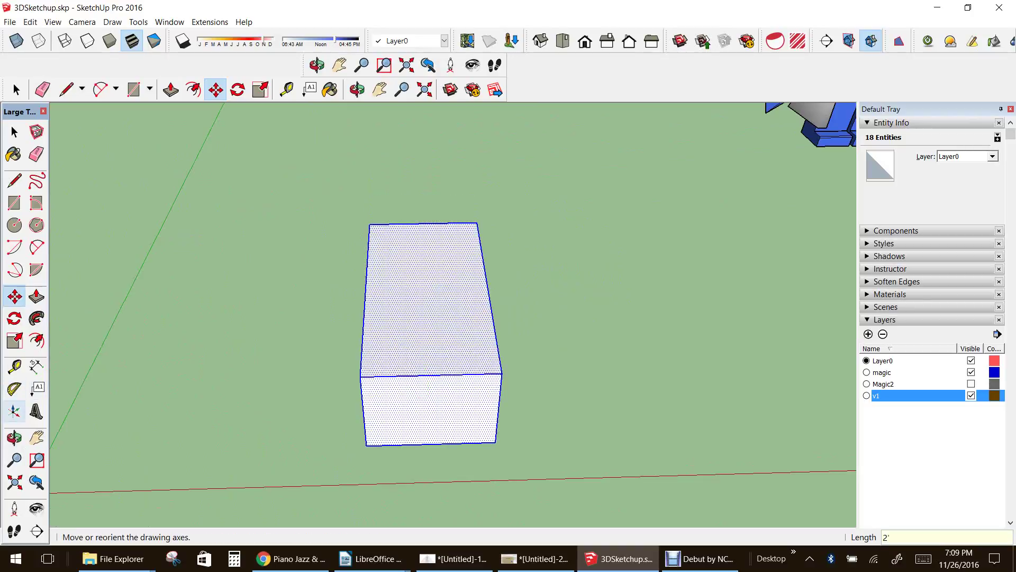
Make a copy of the box with the Move tool about 5' 1 15/16" along the green axis, and delete that copy
{"action": "left_click", "coordinate": [15, 437]}
{"action": "left_click_drag", "start_coordinate": [339, 318], "coordinate": [402, 249]}
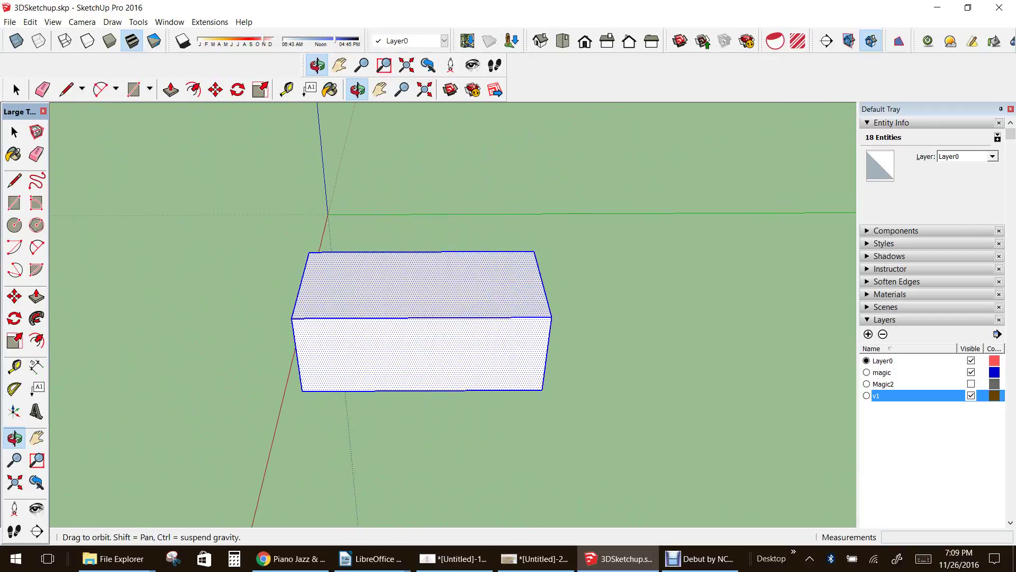
{"action": "left_click", "coordinate": [14, 295]}
{"action": "middle_click_drag", "start_coordinate": [318, 350], "coordinate": [295, 355]}
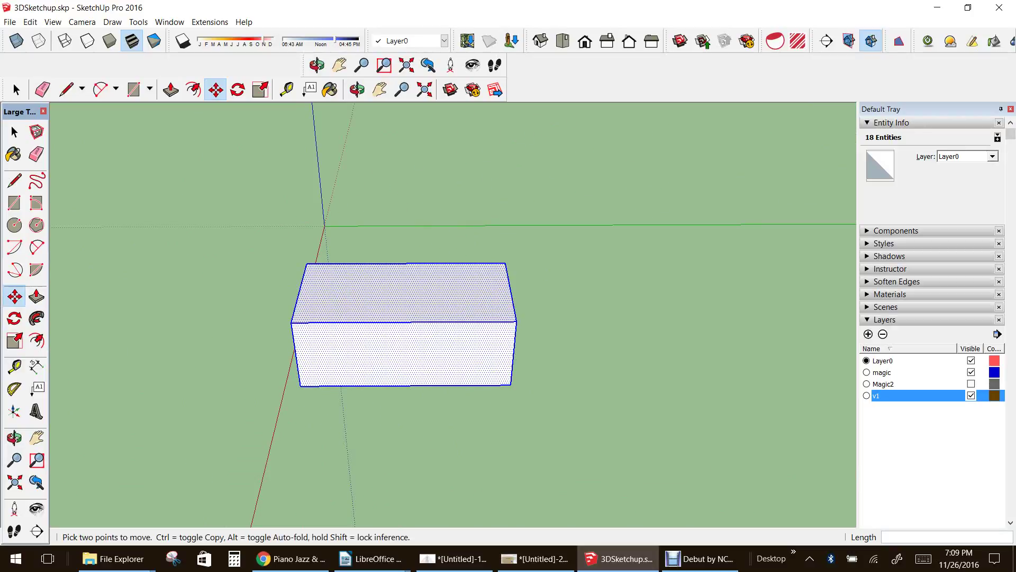
{"action": "key", "text": "ctrl"}
{"action": "left_click", "coordinate": [300, 385]}
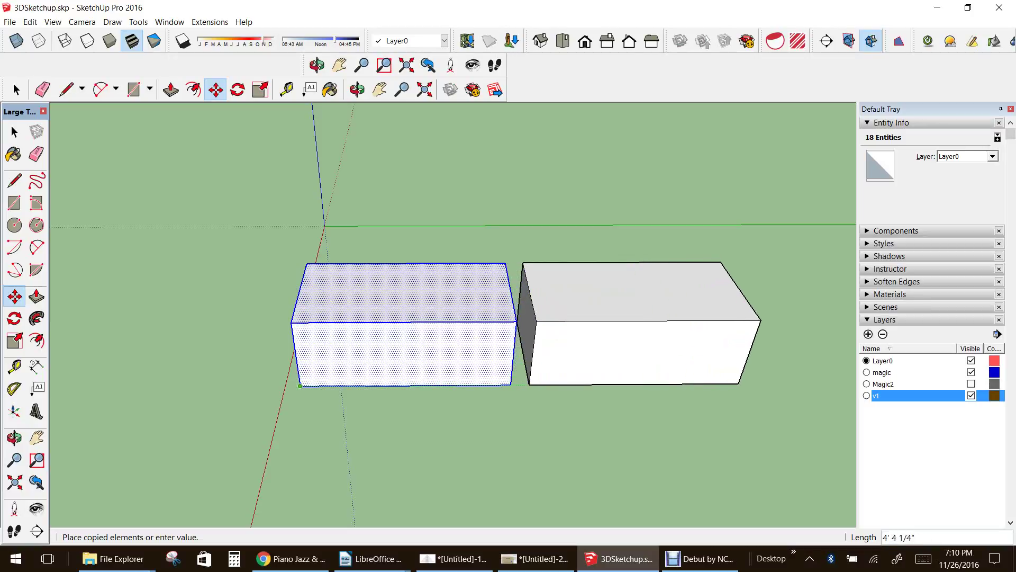
{"action": "left_click", "coordinate": [572, 384]}
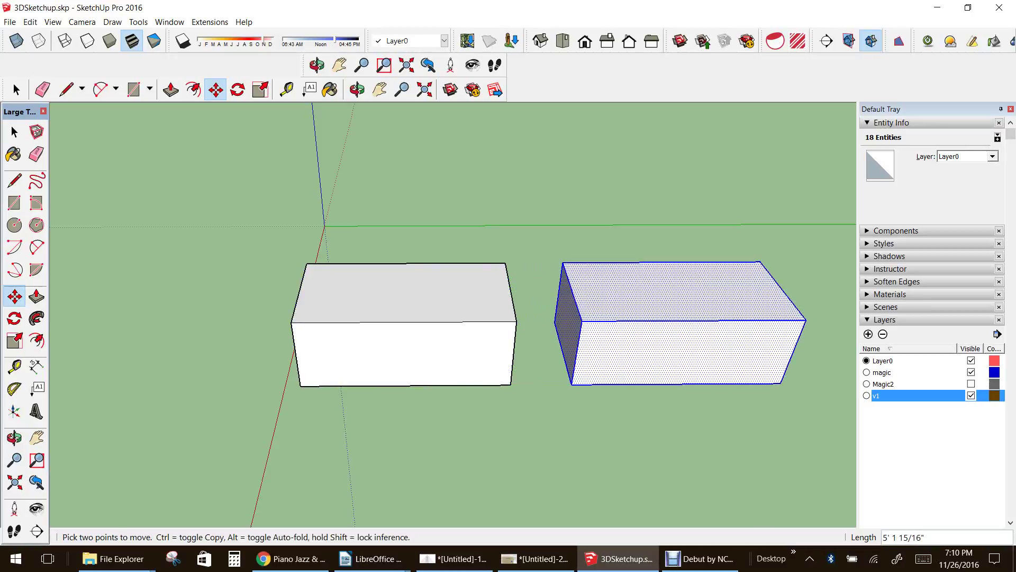
{"action": "key", "text": "Delete"}
{"action": "key", "text": "space"}
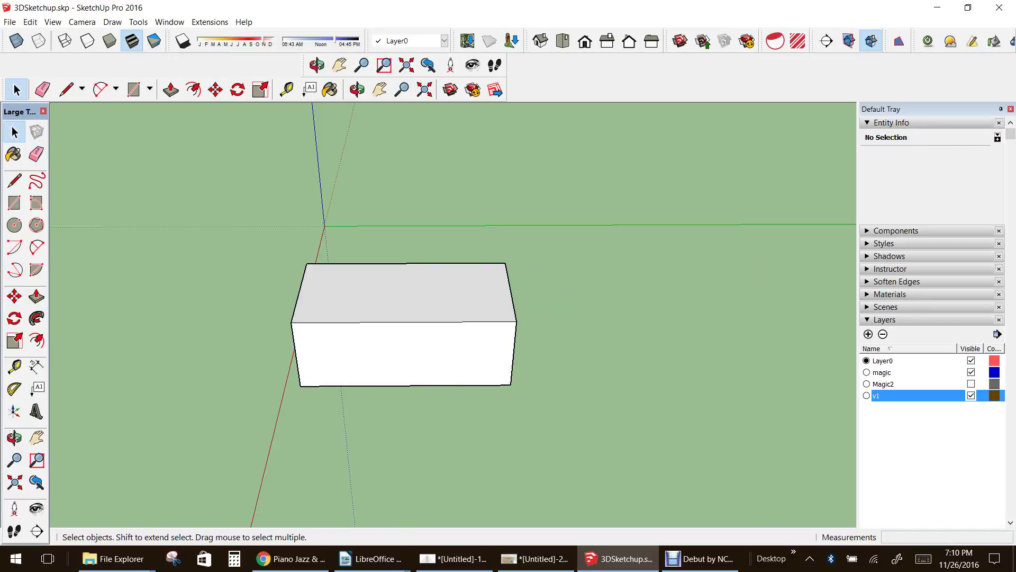
Select the whole box, copy and paste it behind and beside the original, and remove the pasted box
{"action": "left_click_drag", "start_coordinate": [261, 218], "coordinate": [574, 421]}
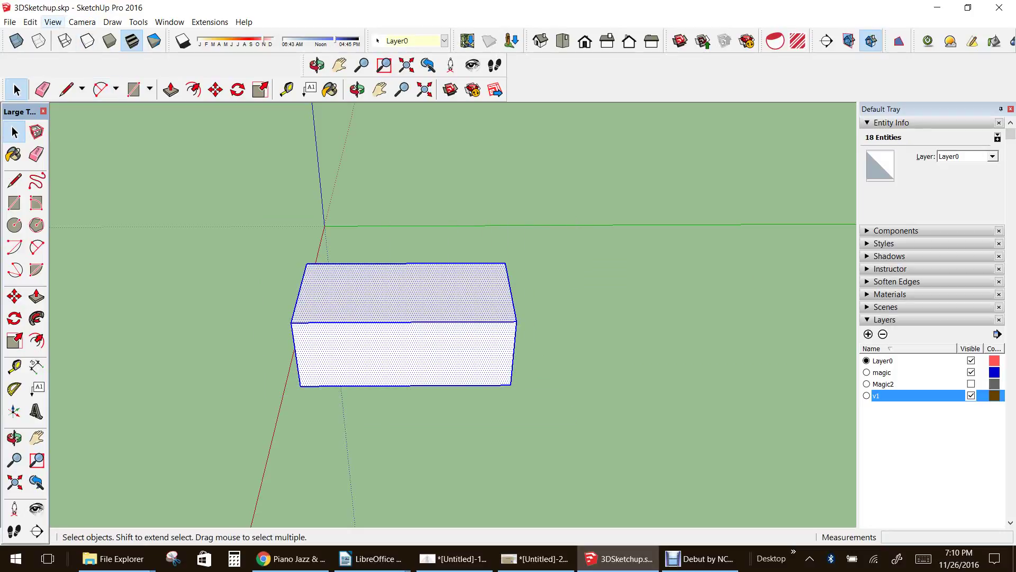
{"action": "left_click", "coordinate": [30, 21]}
{"action": "left_click", "coordinate": [29, 77]}
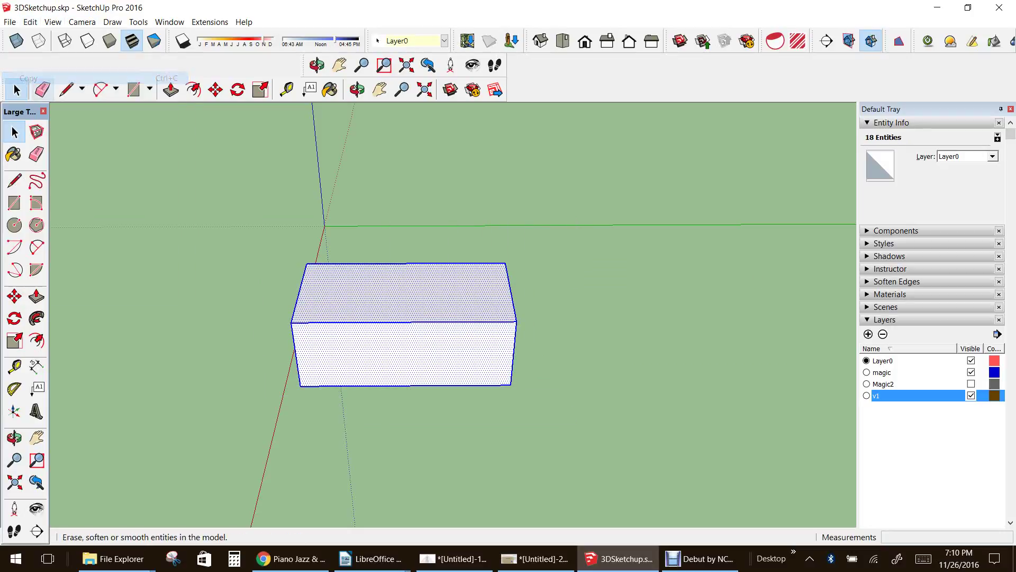
{"action": "left_click", "coordinate": [30, 22]}
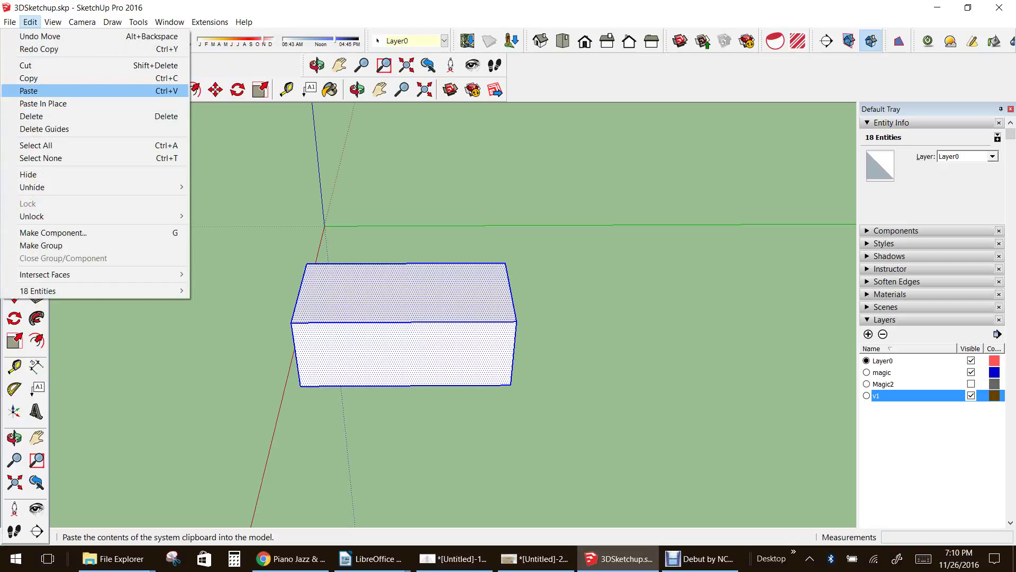
{"action": "left_click", "coordinate": [29, 90]}
{"action": "left_click", "coordinate": [564, 252]}
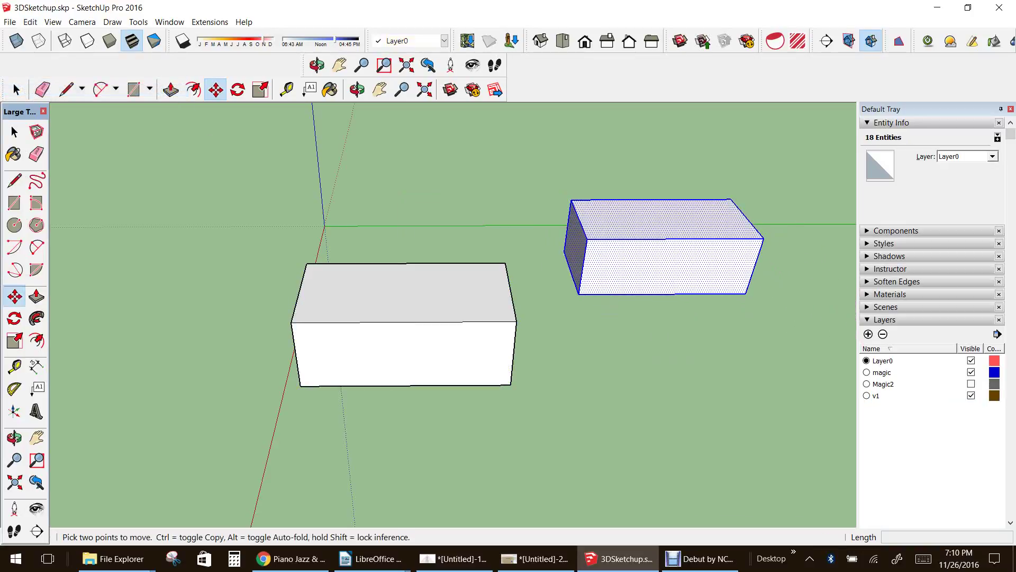
{"action": "key", "text": "space"}
{"action": "left_click_drag", "start_coordinate": [551, 158], "coordinate": [763, 344]}
Select the original box and copy it by its front lower corner along the green axis, flush against the box's far end
{"action": "left_click_drag", "start_coordinate": [242, 241], "coordinate": [569, 392]}
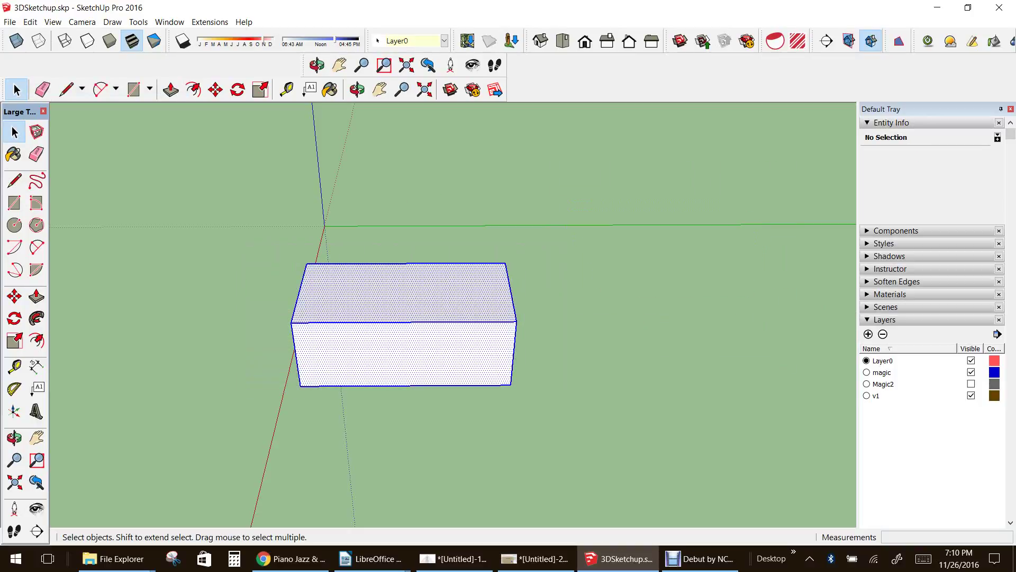
{"action": "left_click", "coordinate": [14, 296]}
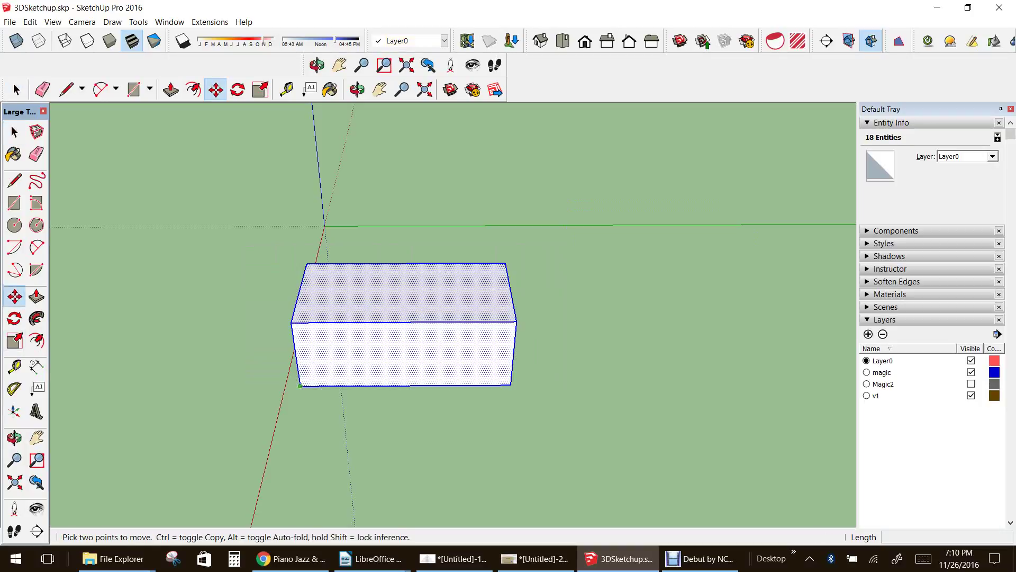
{"action": "left_click", "coordinate": [300, 386]}
{"action": "key", "text": "ctrl"}
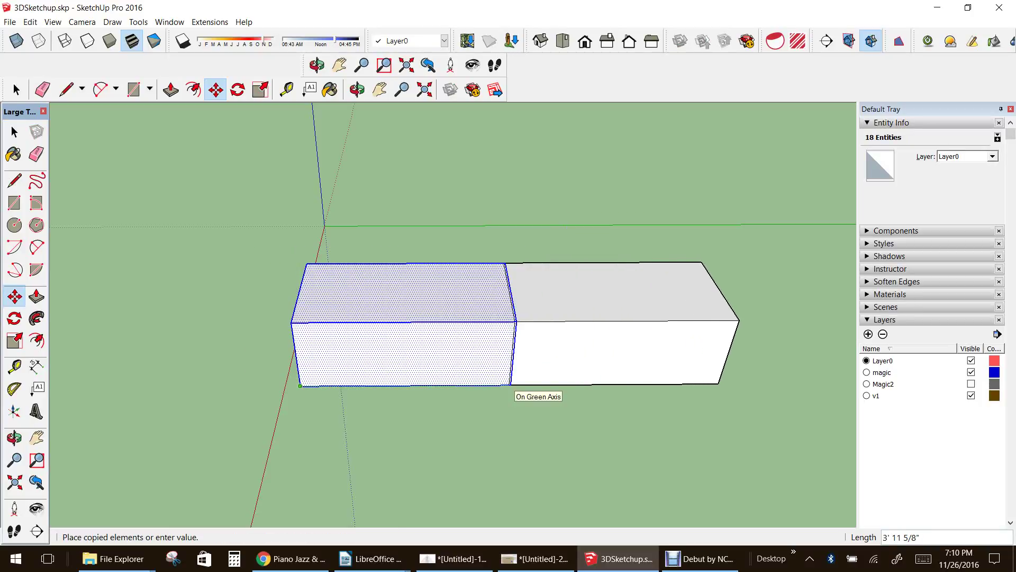
{"action": "left_click", "coordinate": [510, 384]}
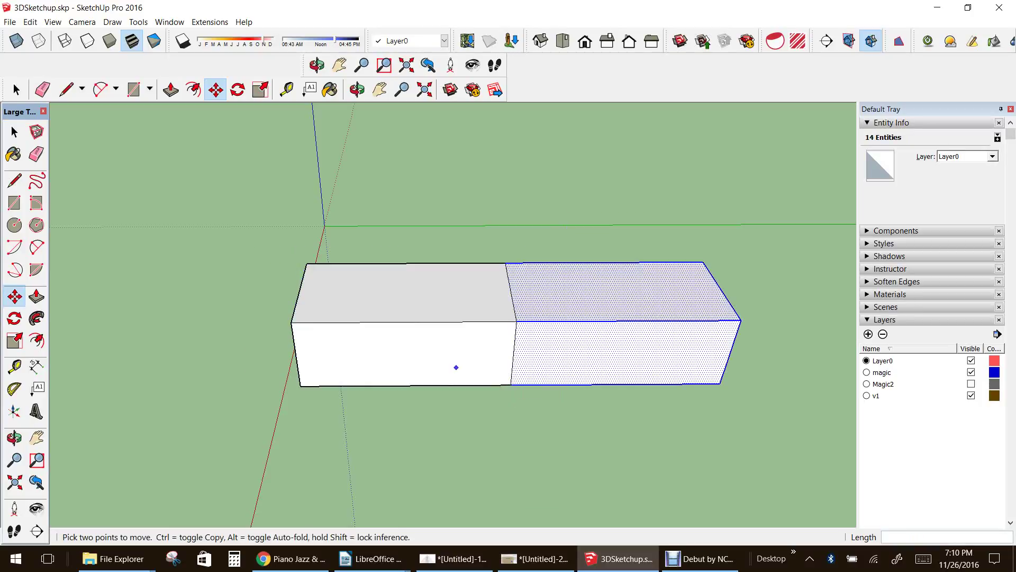
Copy the end box three more times, 4' apart from corner to corner, to form a continuous row of five boxes
{"action": "scroll", "coordinate": [454, 365], "scroll_direction": "down", "scroll_amount": 2}
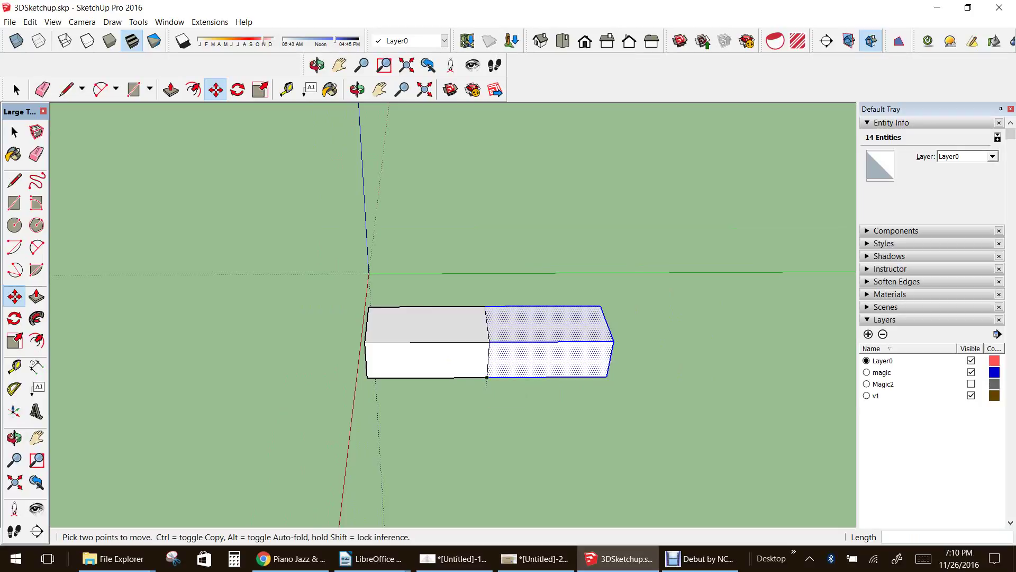
{"action": "left_click", "coordinate": [487, 378], "text": "ctrl"}
{"action": "left_click", "coordinate": [606, 376]}
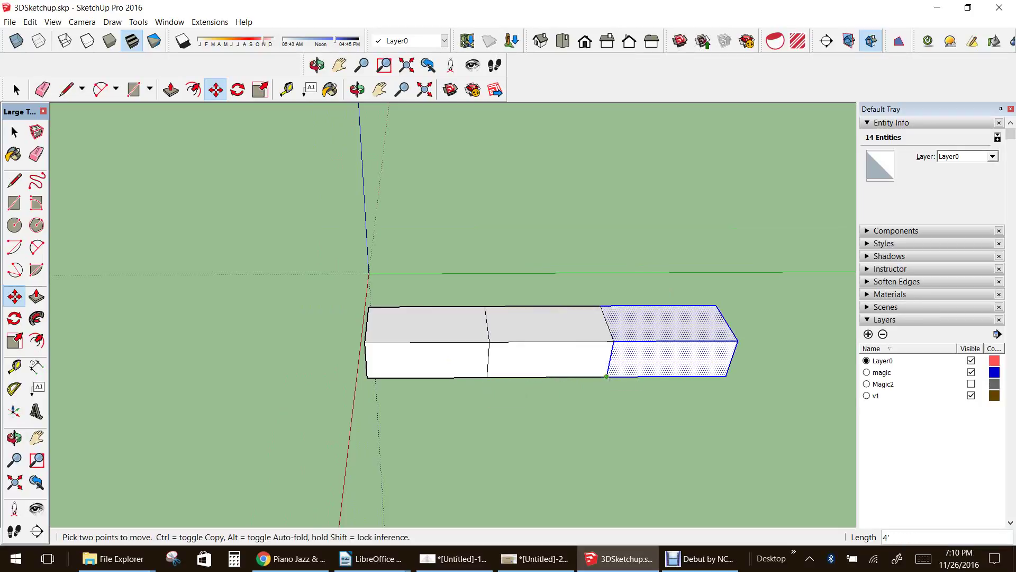
{"action": "left_click", "coordinate": [607, 376], "text": "ctrl"}
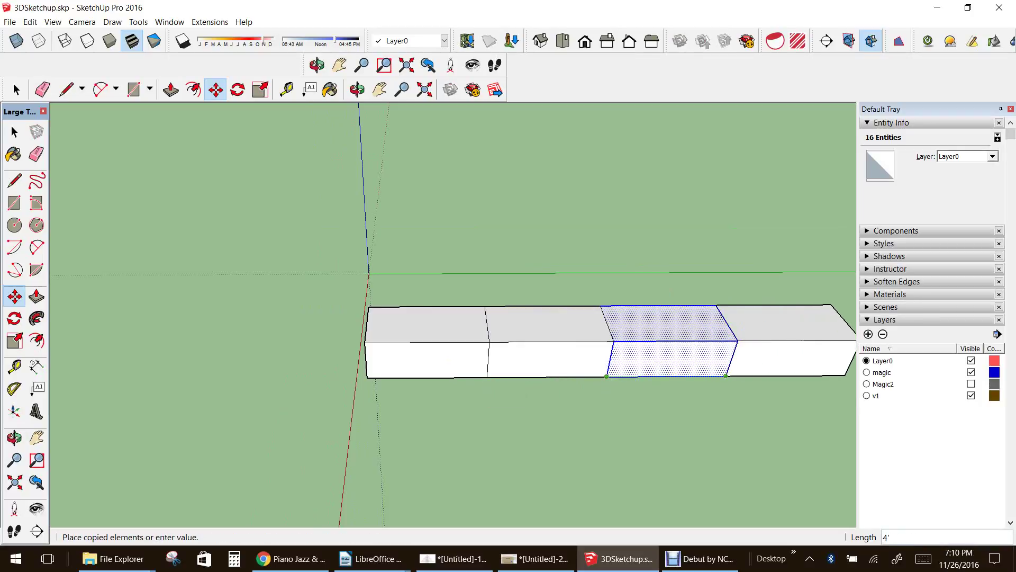
{"action": "left_click", "coordinate": [726, 376]}
{"action": "scroll", "coordinate": [608, 369], "scroll_direction": "down", "scroll_amount": 3}
{"action": "scroll", "coordinate": [657, 364], "scroll_direction": "up", "scroll_amount": 2}
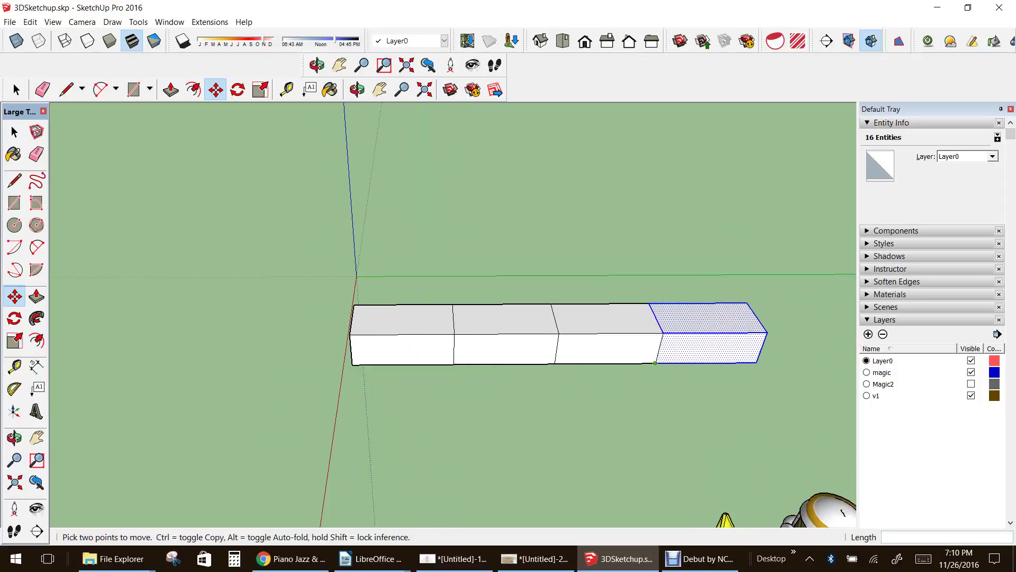
{"action": "left_click", "coordinate": [655, 363], "text": "ctrl"}
{"action": "left_click", "coordinate": [757, 363]}
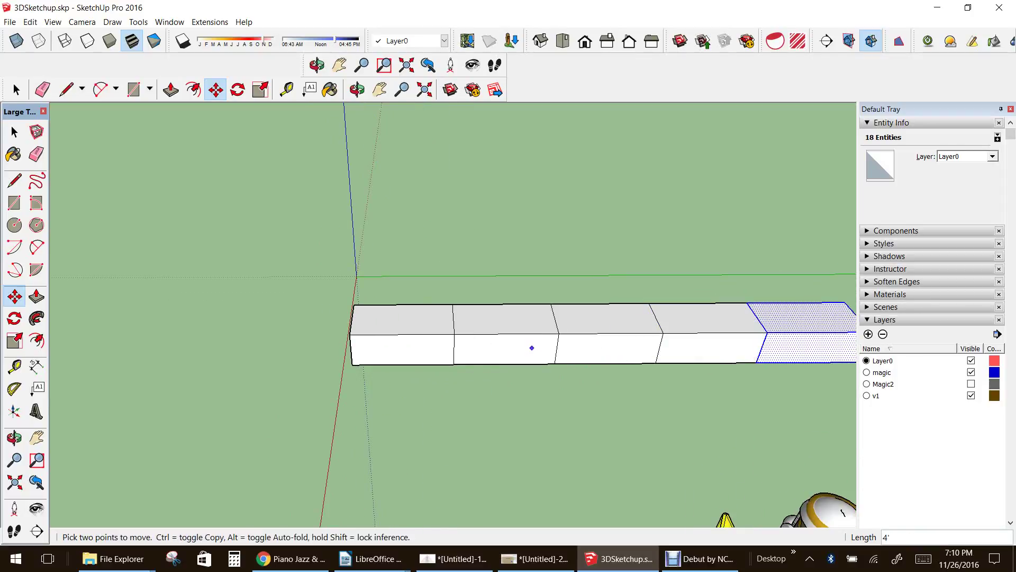
Select the entire row of five boxes with a selection window
{"action": "left_click", "coordinate": [14, 438]}
{"action": "left_click_drag", "start_coordinate": [254, 391], "coordinate": [429, 382]}
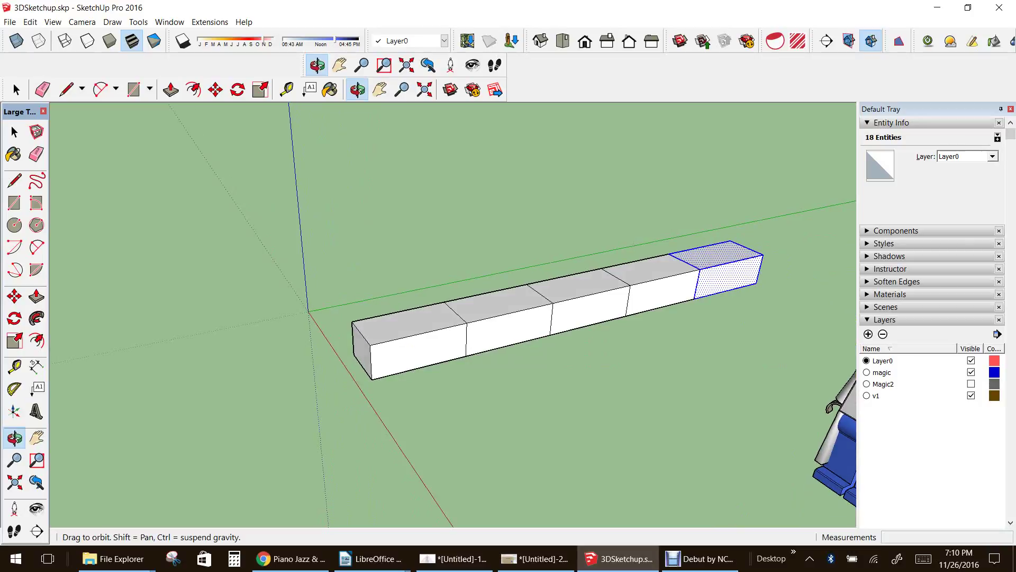
{"action": "left_click", "coordinate": [14, 132]}
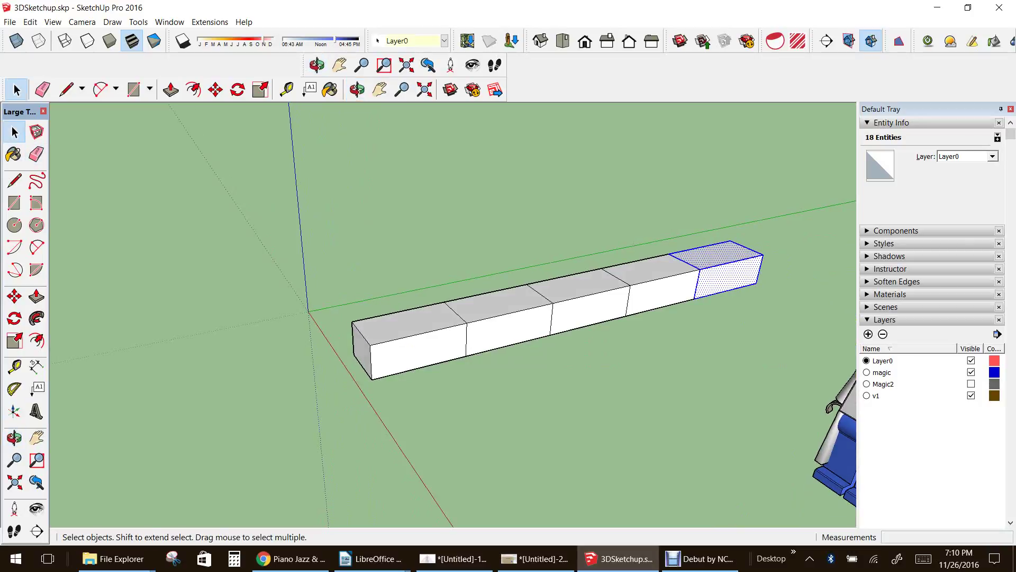
{"action": "left_click_drag", "start_coordinate": [326, 157], "coordinate": [809, 398]}
{"action": "left_click", "coordinate": [411, 324]}
{"action": "left_click", "coordinate": [450, 294]}
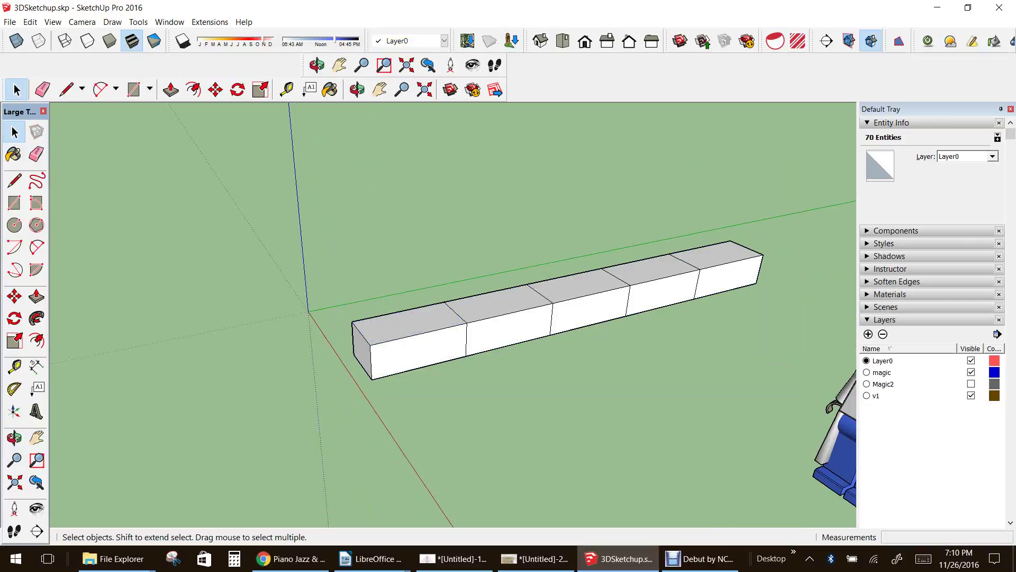
{"action": "left_click", "coordinate": [499, 305]}
{"action": "left_click_drag", "start_coordinate": [312, 172], "coordinate": [781, 408]}
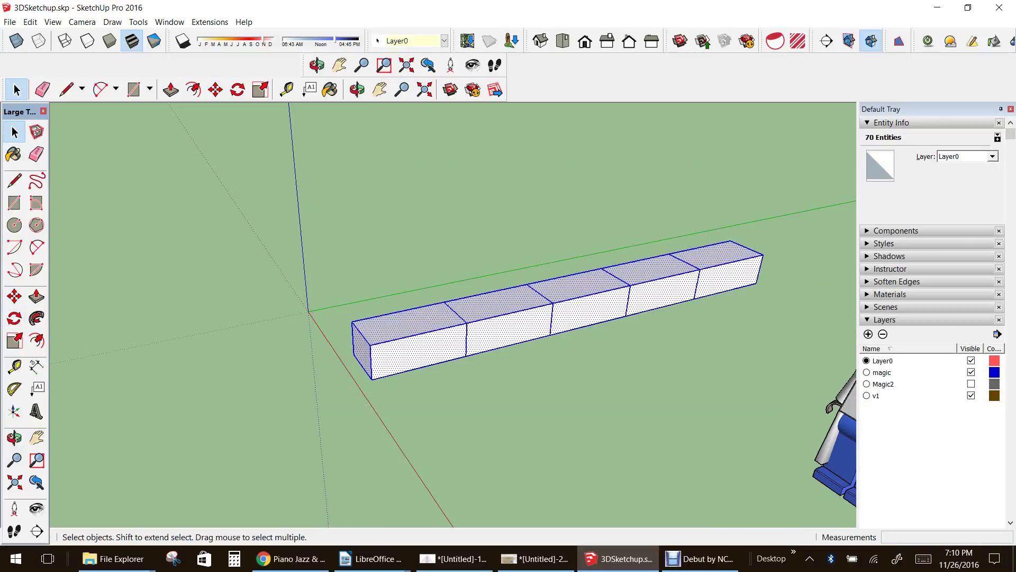
Copy the row from its front lower corner about 2' 2 5/8" onto the original's upper front edge as a staggered second course, and clear the selection
{"action": "left_click", "coordinate": [15, 296]}
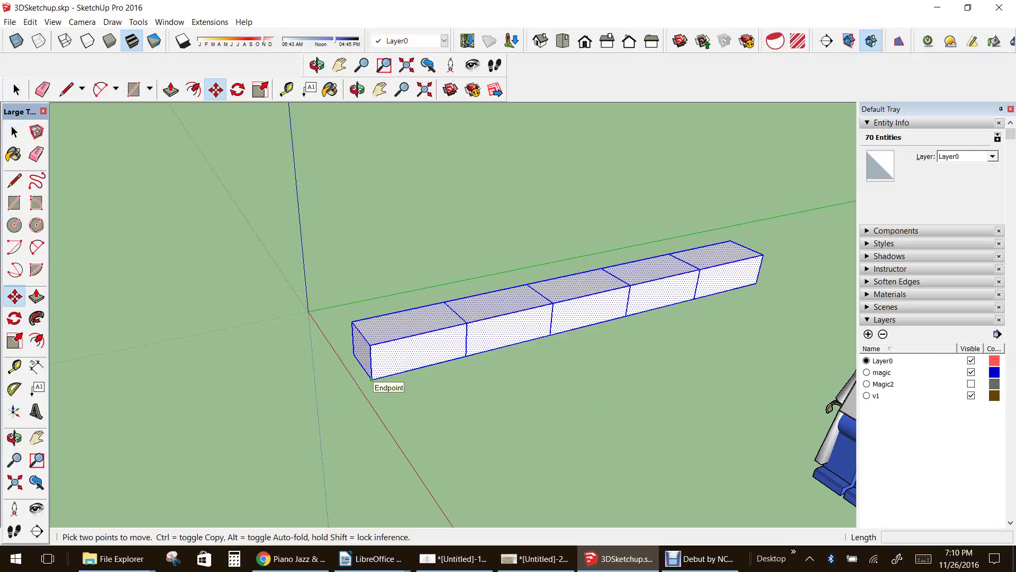
{"action": "scroll", "coordinate": [371, 379], "scroll_direction": "up", "scroll_amount": 2}
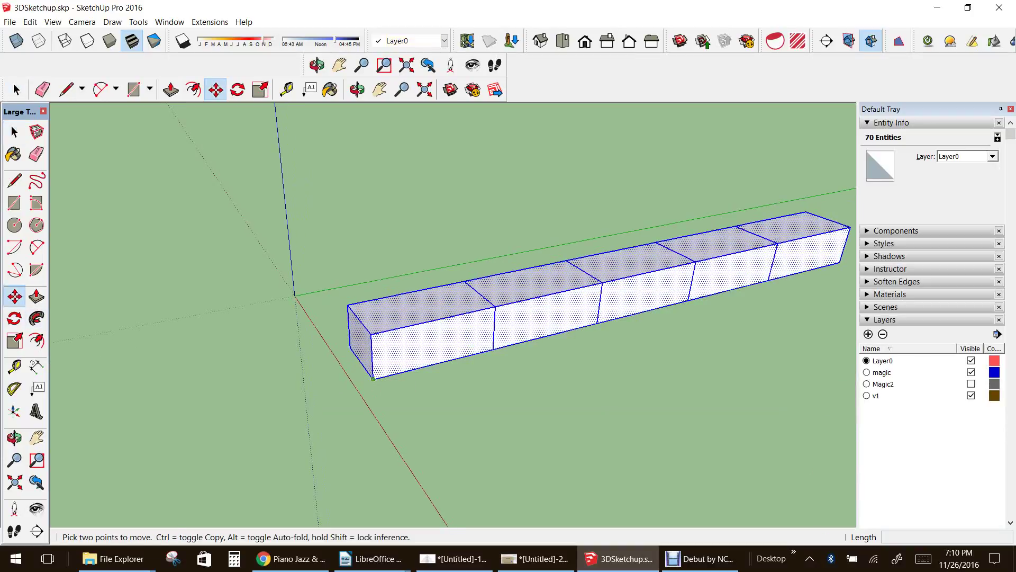
{"action": "left_click", "coordinate": [373, 379]}
{"action": "key", "text": "ctrl"}
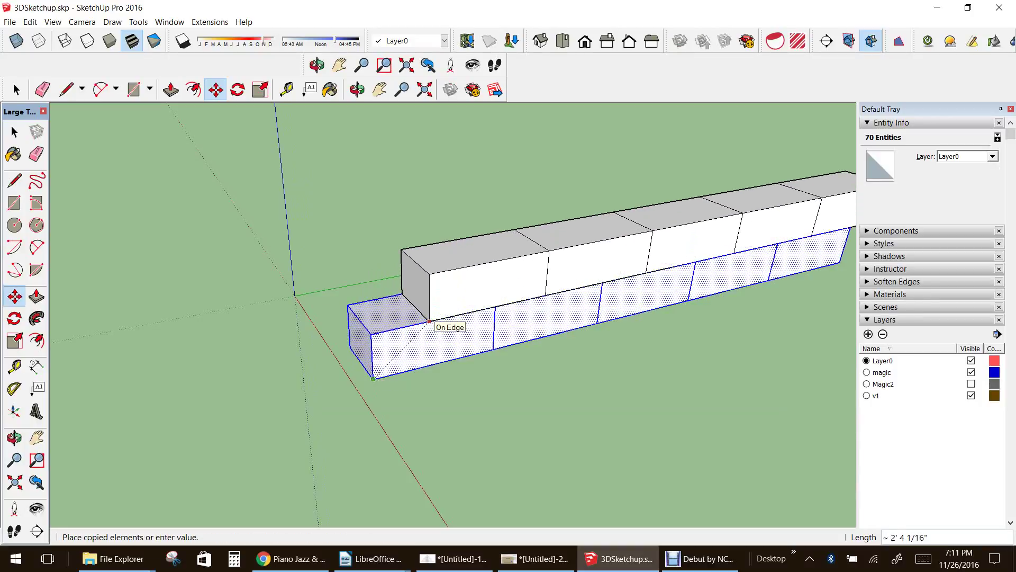
{"action": "left_click", "coordinate": [427, 322]}
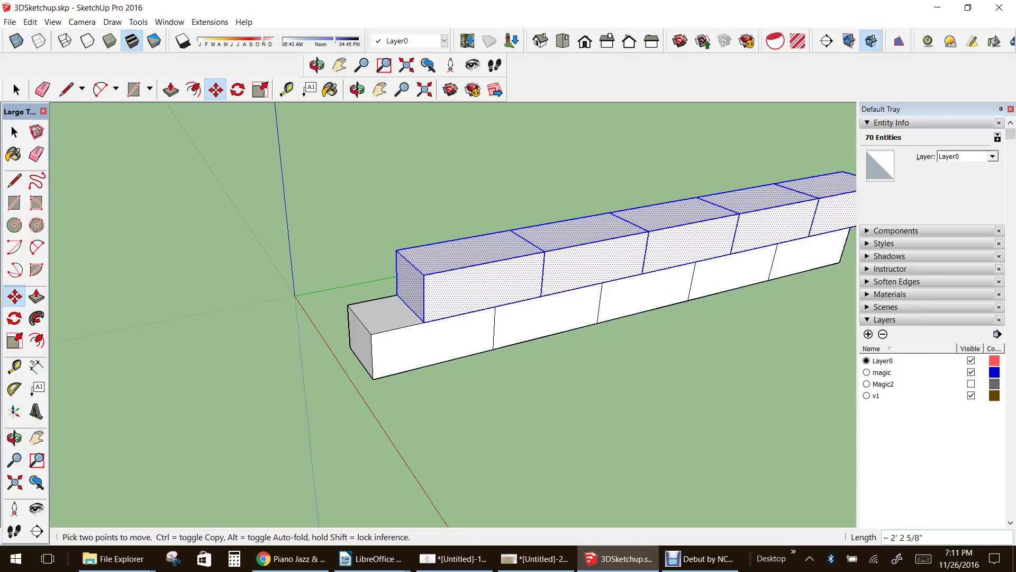
{"action": "scroll", "coordinate": [288, 316], "scroll_direction": "down", "scroll_amount": 3}
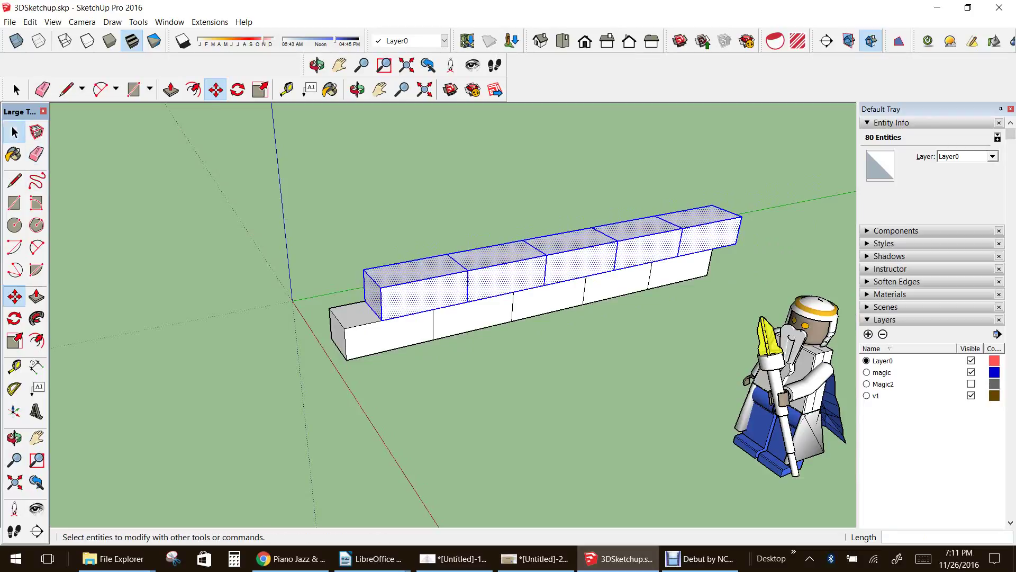
{"action": "left_click", "coordinate": [14, 132]}
{"action": "left_click", "coordinate": [275, 212]}
{"action": "scroll", "coordinate": [449, 275], "scroll_direction": "up", "scroll_amount": 2}
{"action": "scroll", "coordinate": [468, 280], "scroll_direction": "up", "scroll_amount": 1}
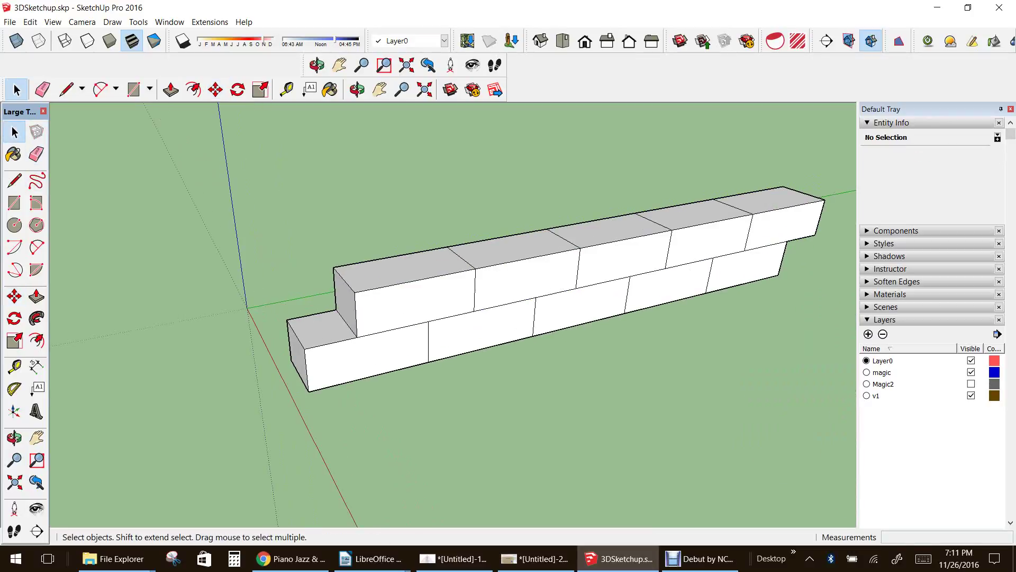
Try moving the second block of the lower course by its upper corner about 9" along the row, and undo the move
{"action": "left_click", "coordinate": [14, 437]}
{"action": "left_click_drag", "start_coordinate": [455, 328], "coordinate": [498, 227]}
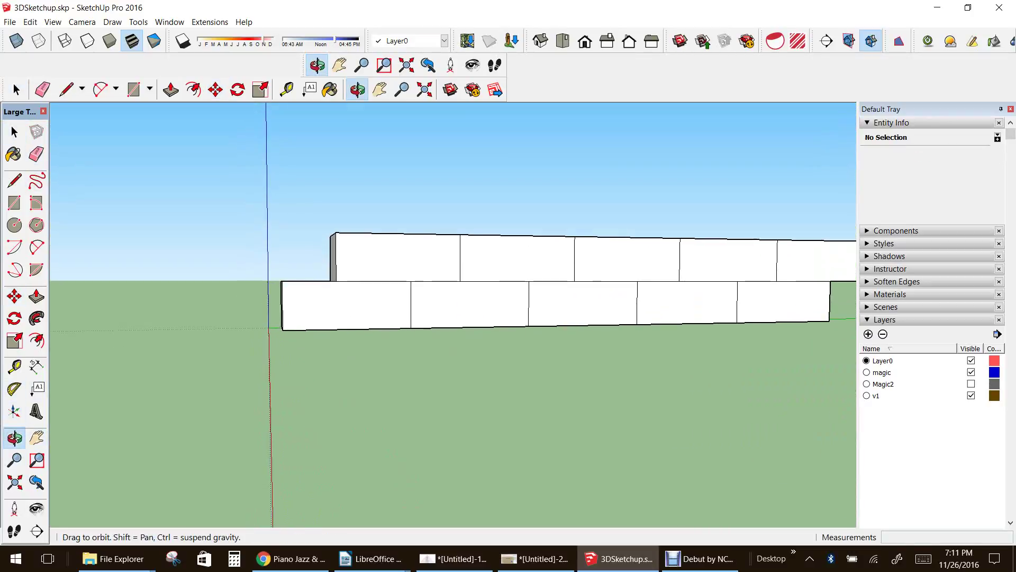
{"action": "left_click", "coordinate": [15, 132]}
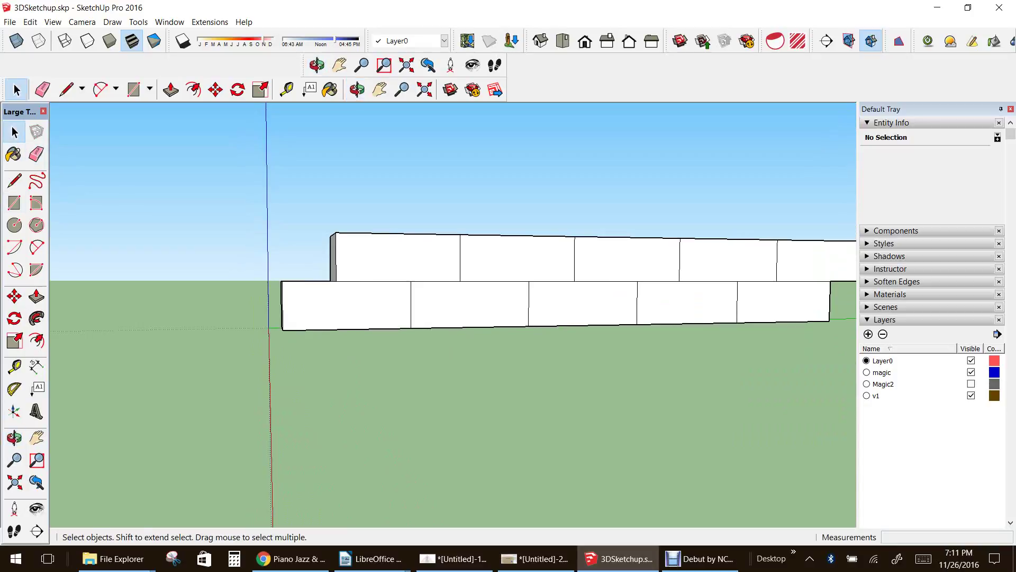
{"action": "left_click_drag", "start_coordinate": [406, 264], "coordinate": [540, 362]}
{"action": "left_click", "coordinate": [14, 296]}
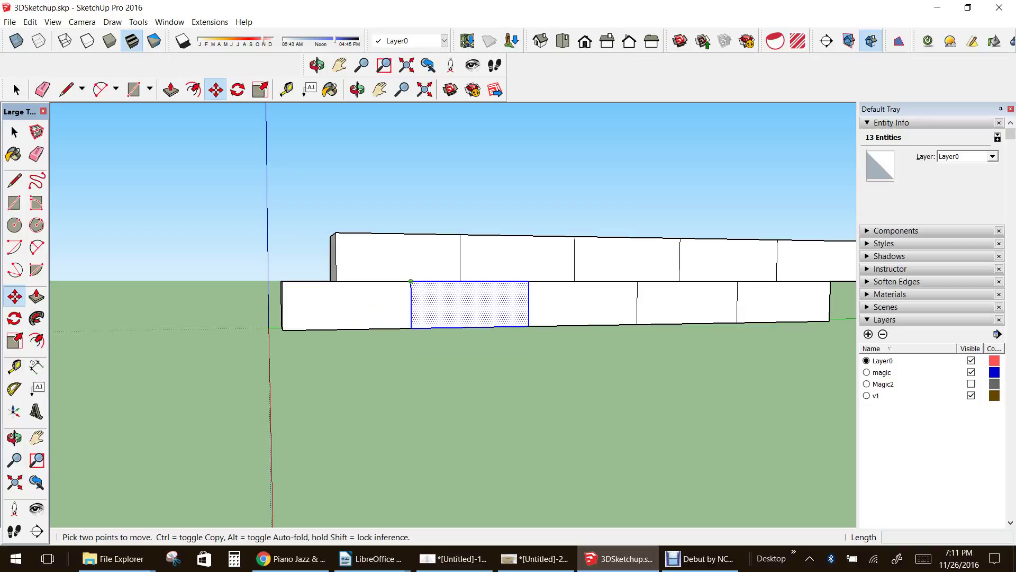
{"action": "left_click", "coordinate": [411, 281]}
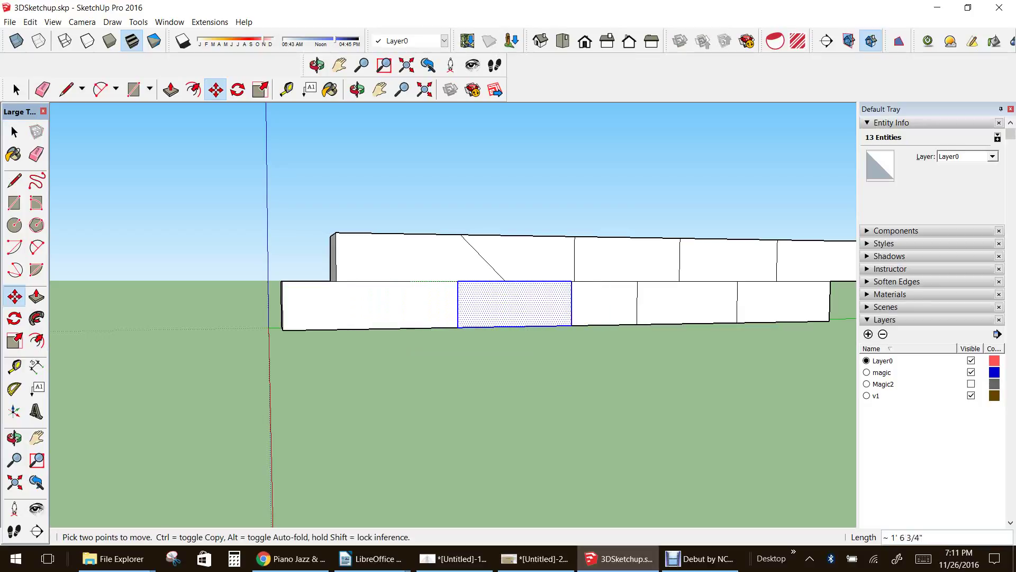
{"action": "left_click", "coordinate": [364, 323]}
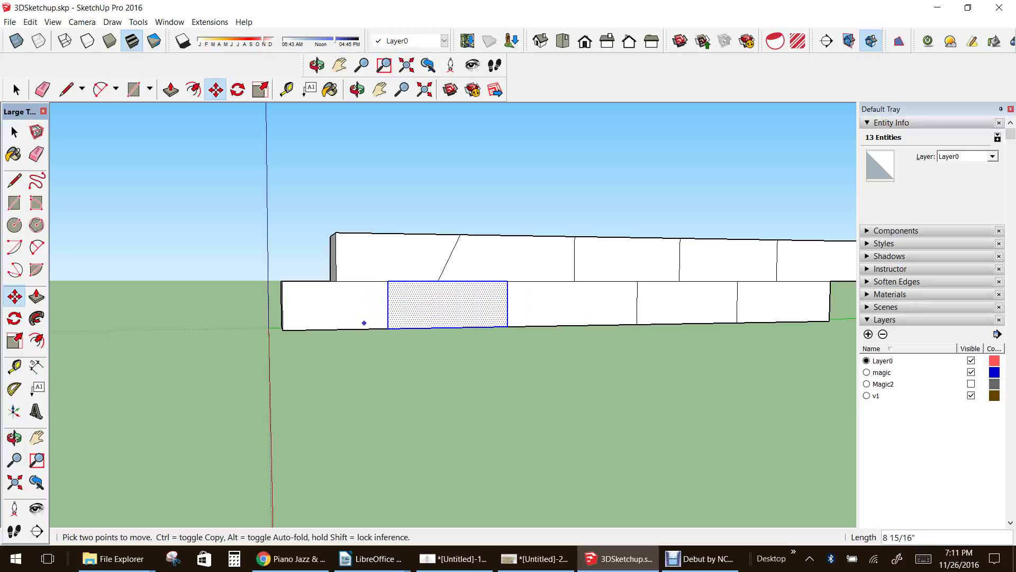
{"action": "key", "text": "ctrl+z"}
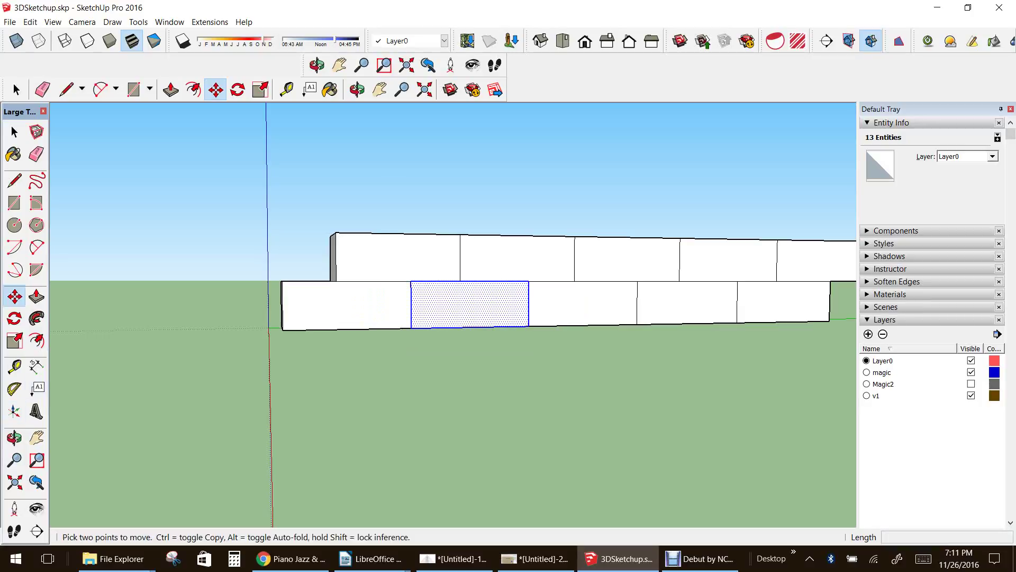
Reposition the Styles toolbar beside the camera tools and display the model in the Wireframe face style
{"action": "left_click", "coordinate": [15, 438]}
{"action": "left_click_drag", "start_coordinate": [297, 264], "coordinate": [352, 360]}
{"action": "middle_click_drag", "start_coordinate": [352, 360], "coordinate": [357, 357]}
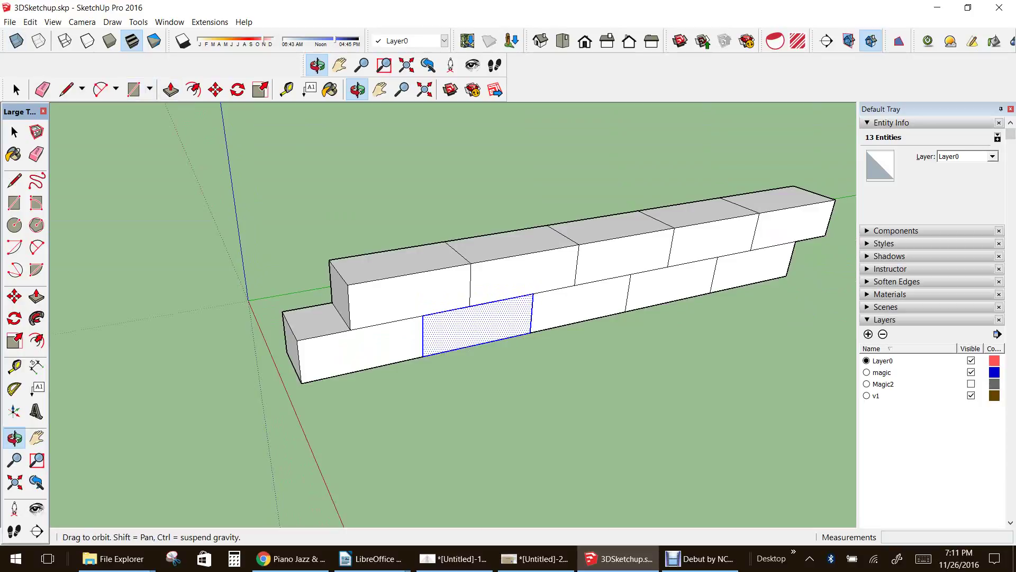
{"action": "left_click_drag", "start_coordinate": [4, 41], "coordinate": [94, 65]}
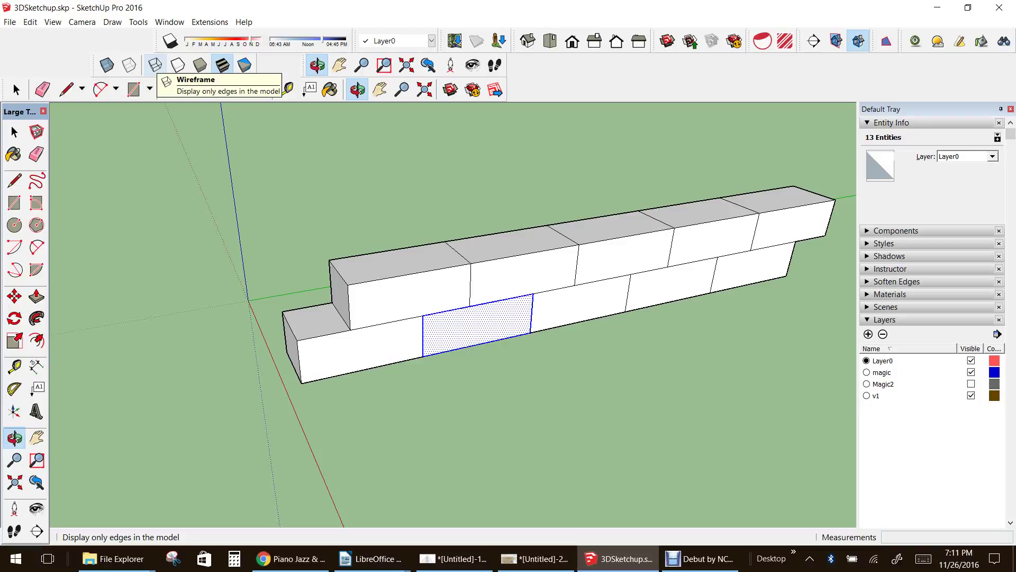
{"action": "left_click", "coordinate": [155, 65]}
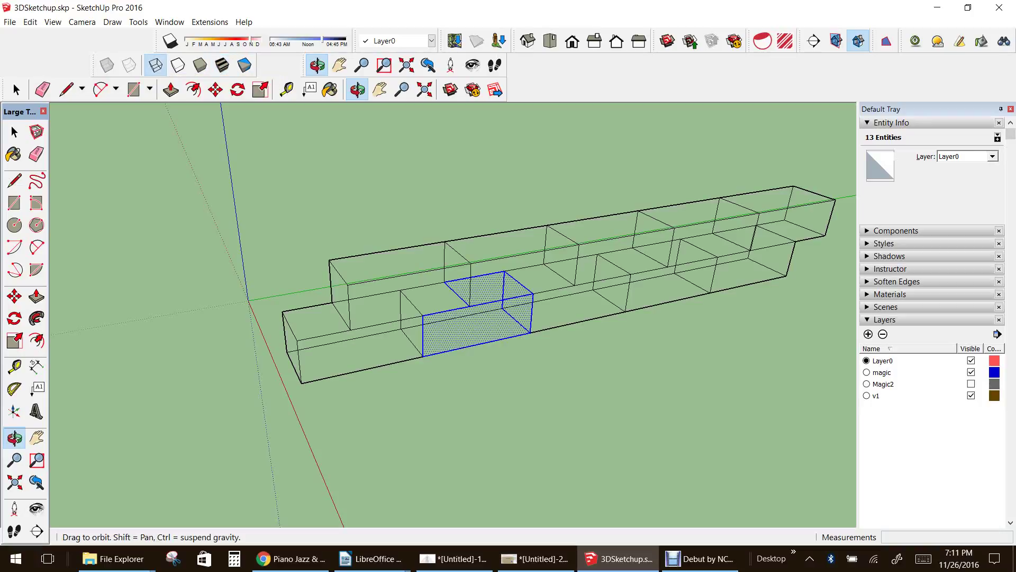
Clear the selection and compare the Hidden Line face style with Wireframe
{"action": "left_click", "coordinate": [15, 132]}
{"action": "left_click", "coordinate": [116, 175]}
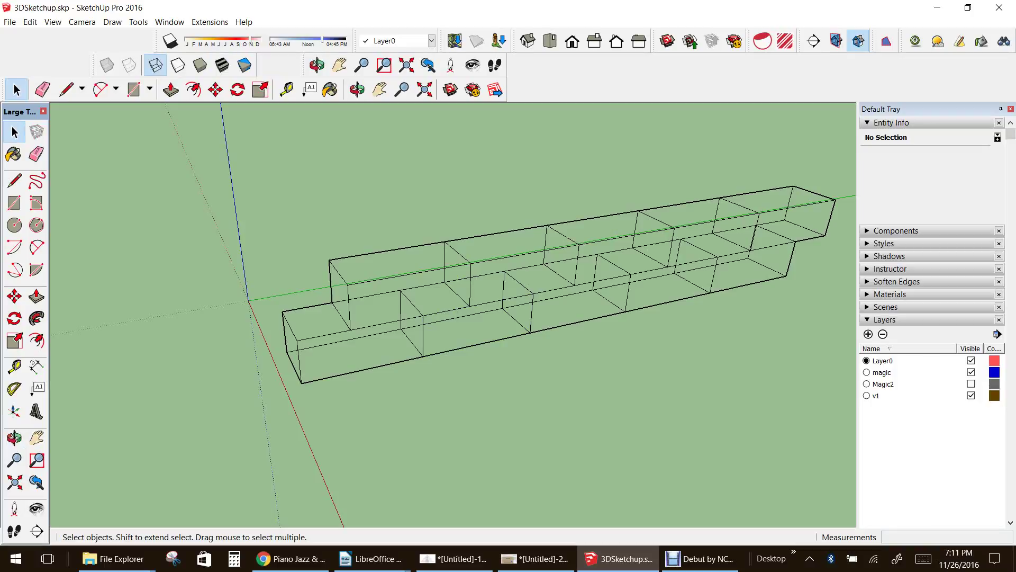
{"action": "left_click", "coordinate": [178, 64]}
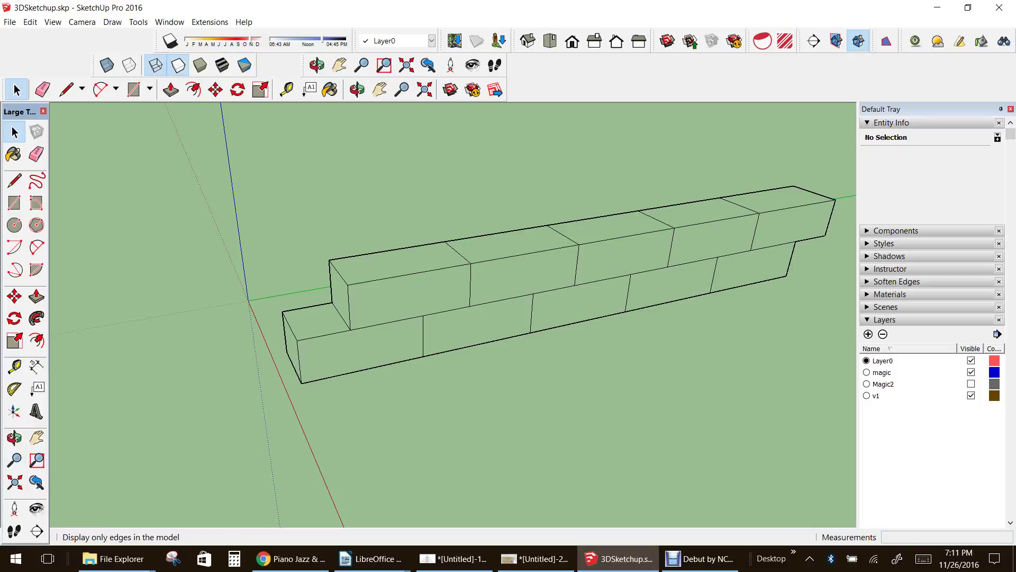
{"action": "left_click", "coordinate": [155, 64]}
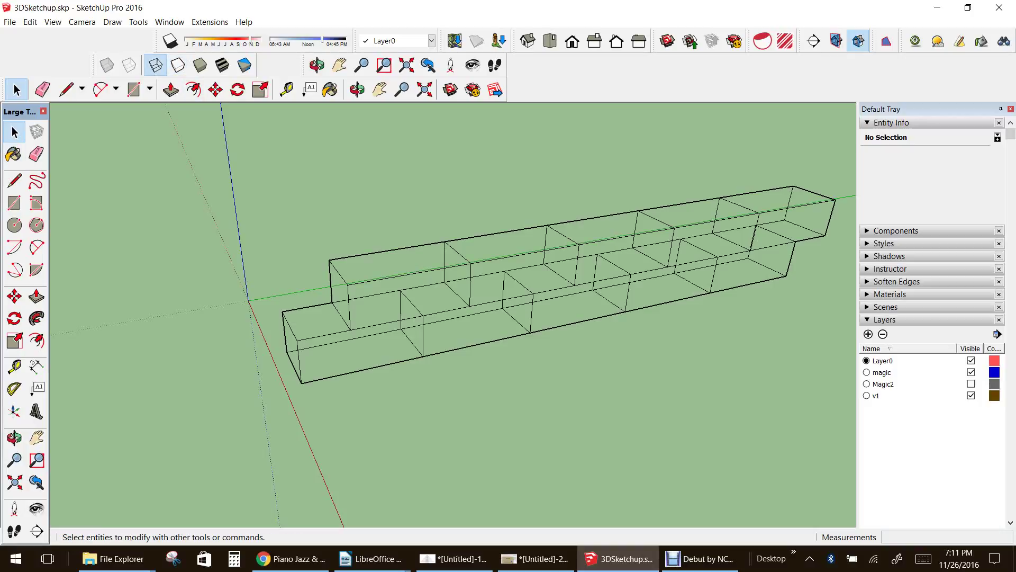
Select the middle block of the lower course and try to move it forward out of the row
{"action": "left_click_drag", "start_coordinate": [500, 254], "coordinate": [642, 356]}
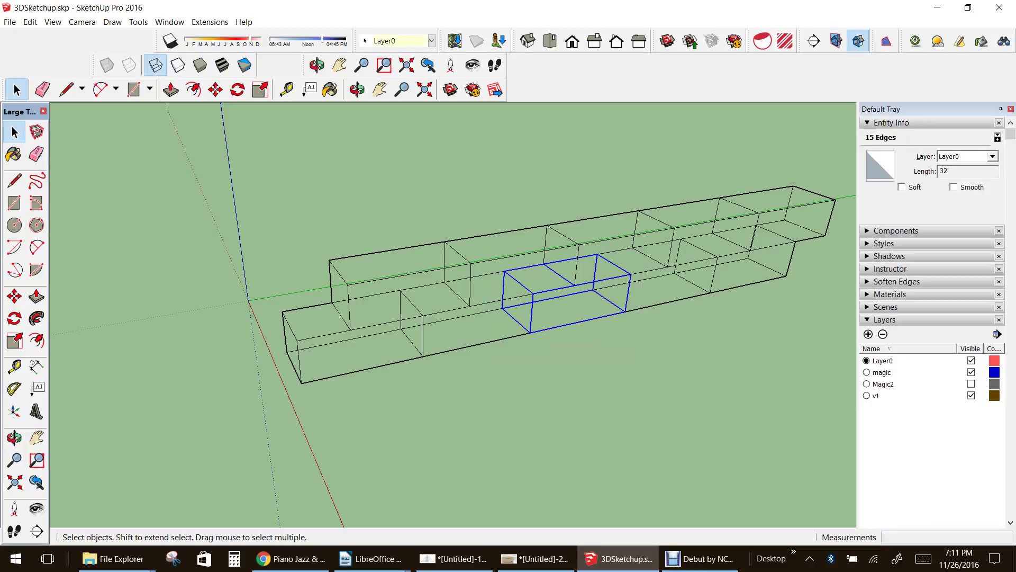
{"action": "left_click", "coordinate": [14, 296]}
{"action": "left_click", "coordinate": [504, 279]}
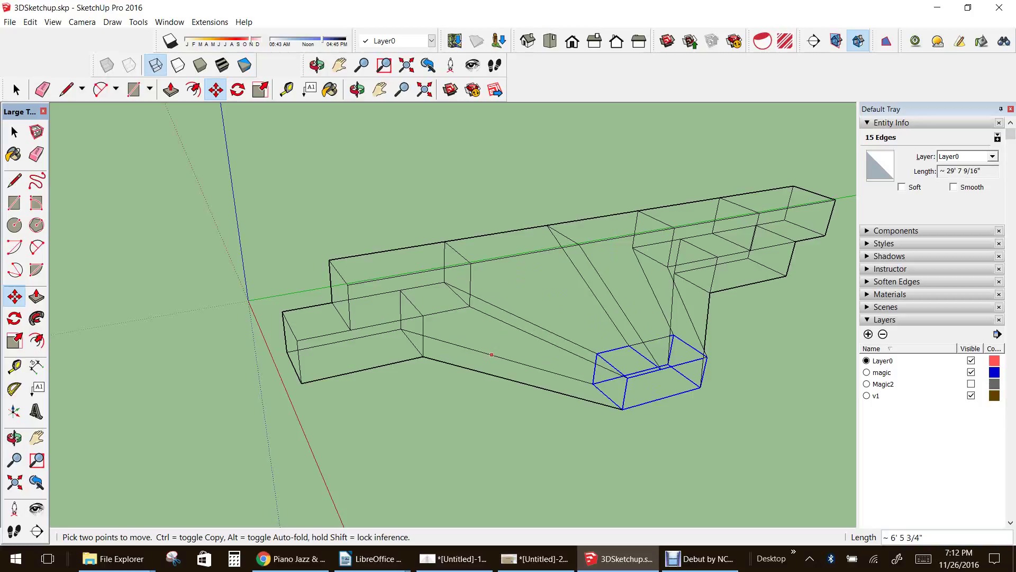
{"action": "key", "text": "Escape"}
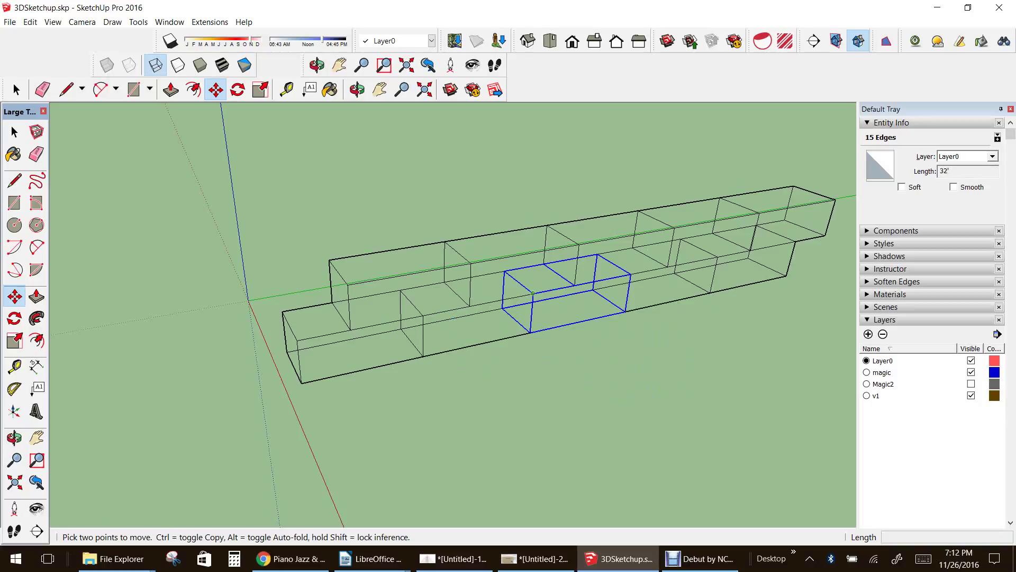
Switch the model from Wireframe to the Shaded face style with solid colored faces
{"action": "left_click", "coordinate": [37, 437]}
{"action": "mouse_move", "coordinate": [423, 339]}
{"action": "left_mouse_down"}
{"action": "mouse_move", "coordinate": [315, 352]}
{"action": "mouse_move", "coordinate": [376, 355]}
{"action": "left_mouse_up"}
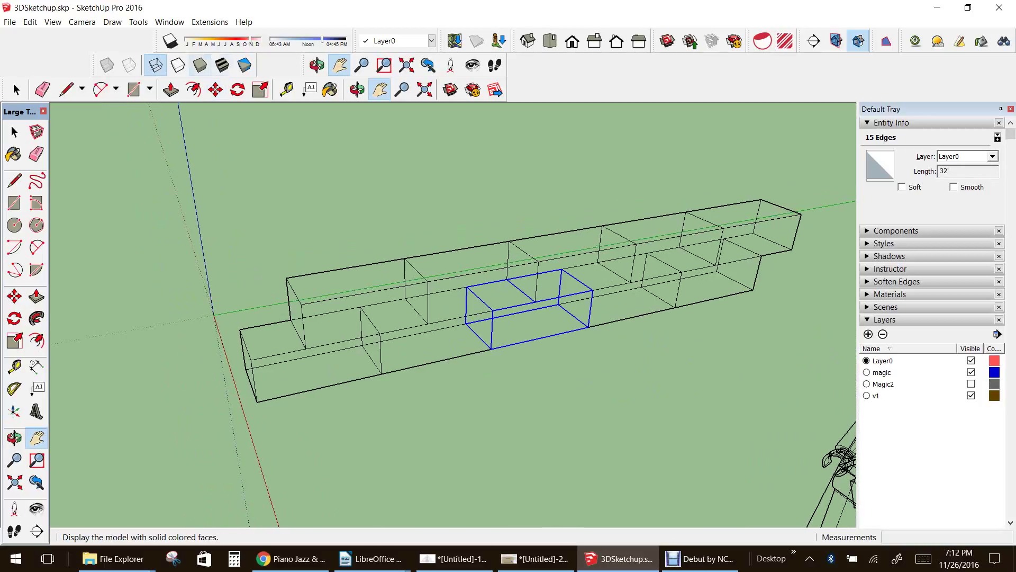
{"action": "left_click", "coordinate": [199, 65]}
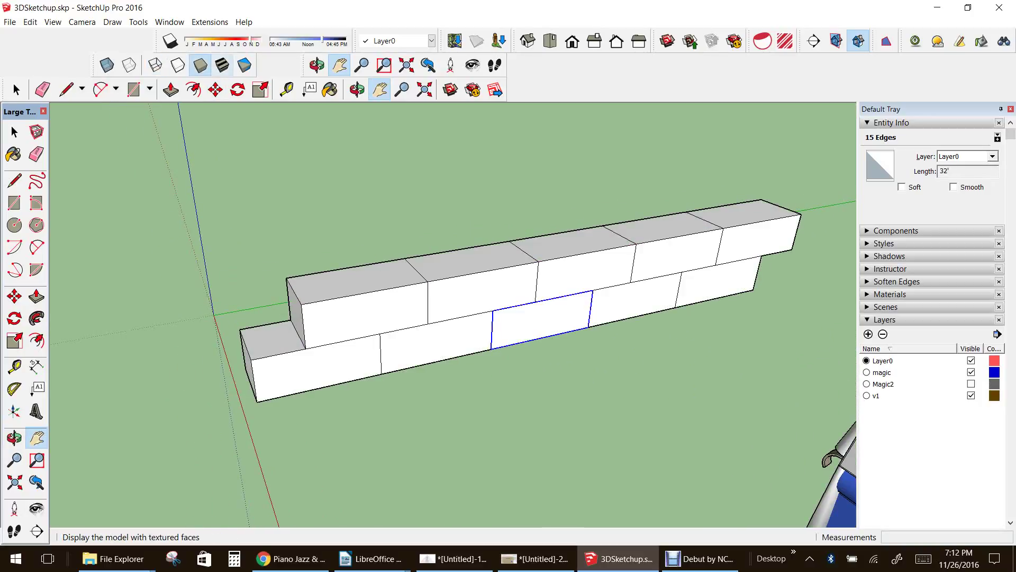
Show where the Styles toolbar is enabled by hiding it and restoring it in the toolbar settings
{"action": "left_click", "coordinate": [53, 22]}
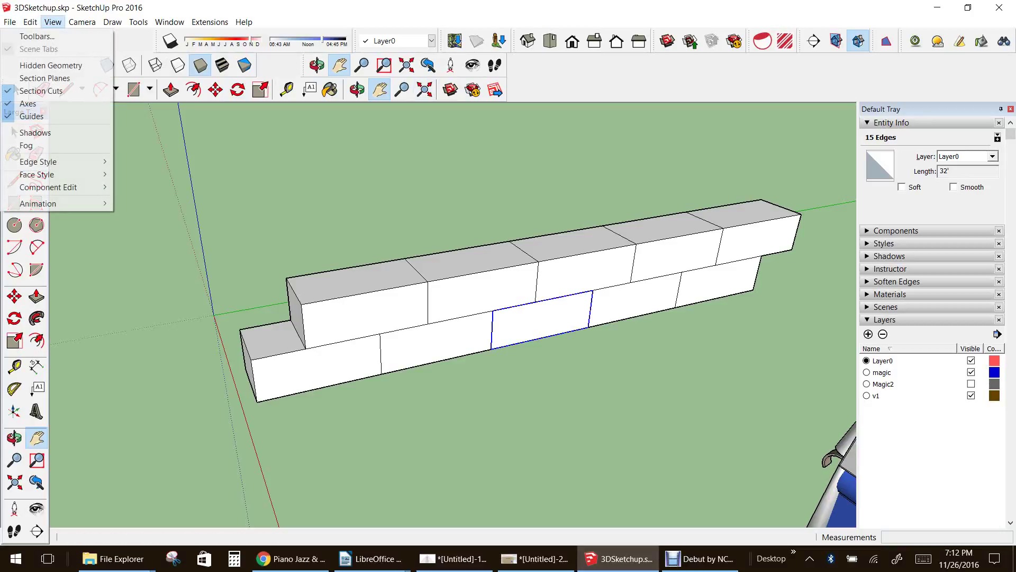
{"action": "left_click", "coordinate": [37, 36]}
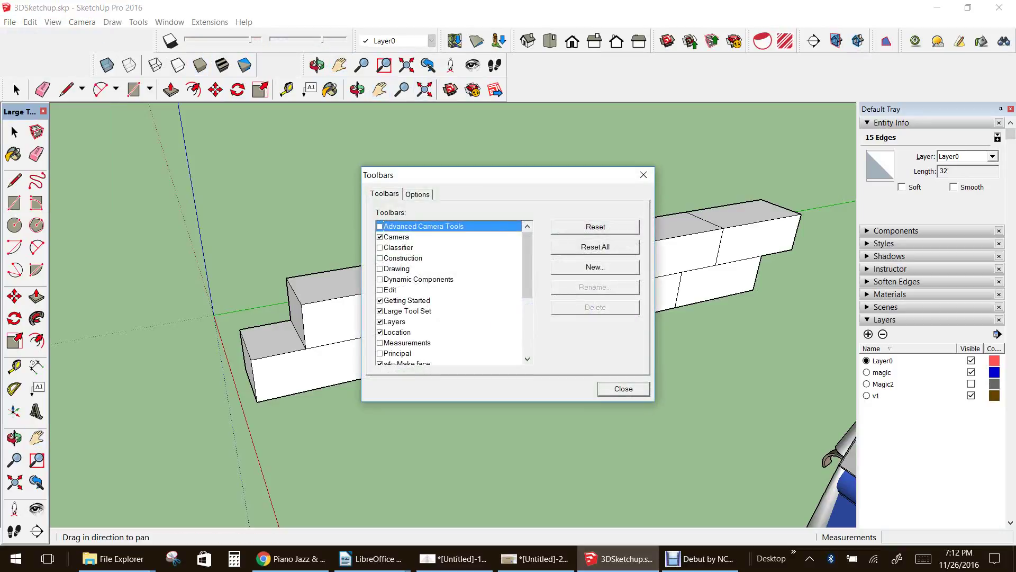
{"action": "scroll", "coordinate": [450, 291], "scroll_direction": "down", "scroll_amount": 4}
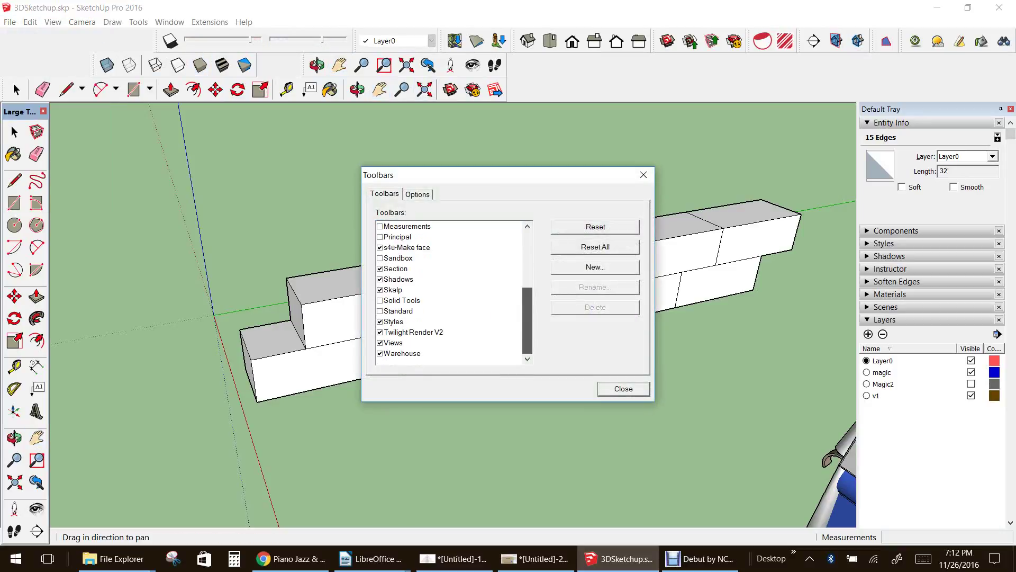
{"action": "left_click", "coordinate": [380, 322]}
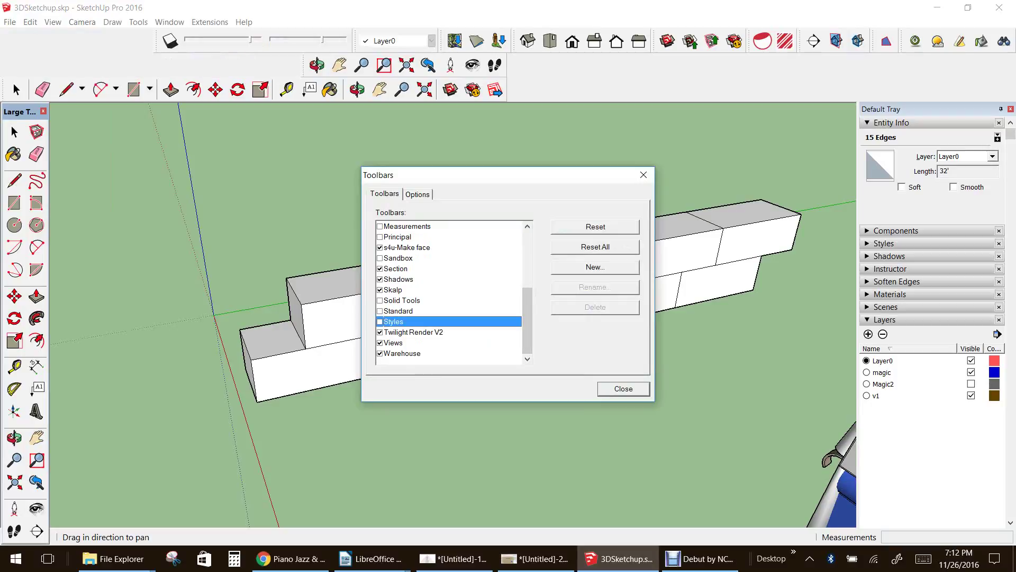
{"action": "left_click", "coordinate": [380, 321]}
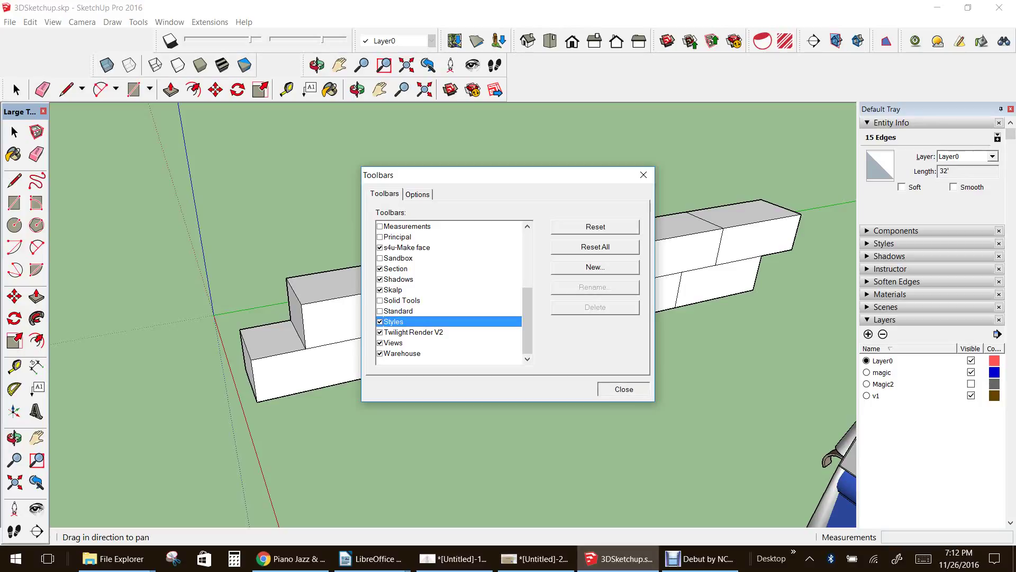
{"action": "left_click", "coordinate": [623, 388]}
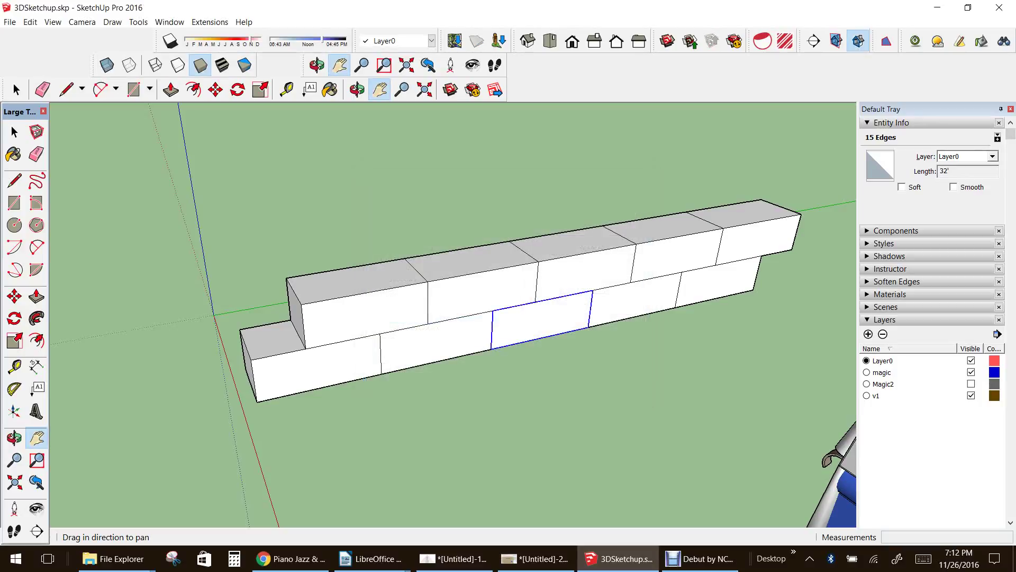
Undo the second course and the row copies until only the original box is left
{"action": "key", "text": "ctrl+z"}
{"action": "key", "text": "ctrl+z"}
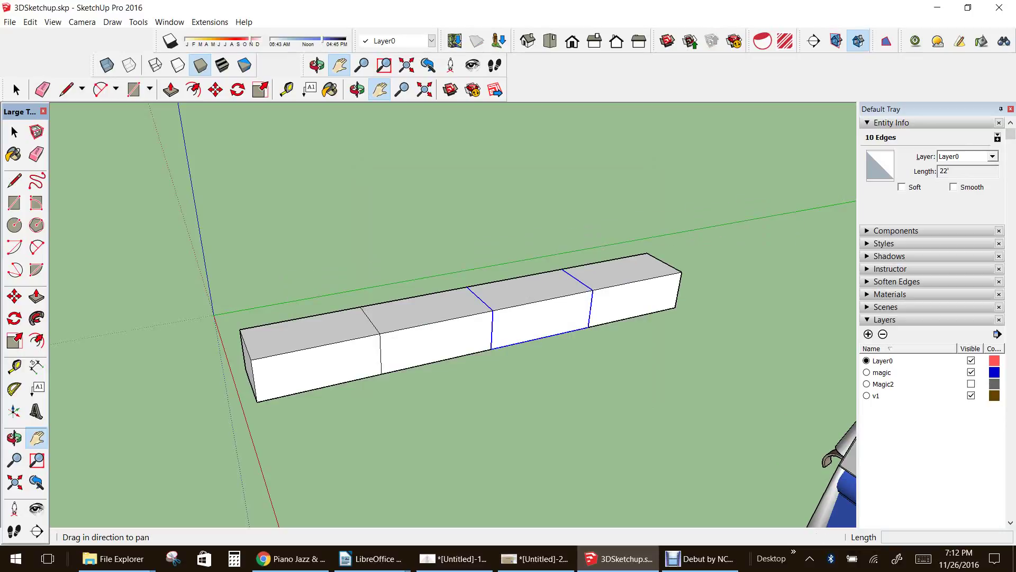
{"action": "key", "text": "ctrl+z"}
{"action": "key", "text": "ctrl+z"}
{"action": "key", "text": "ctrl+z"}
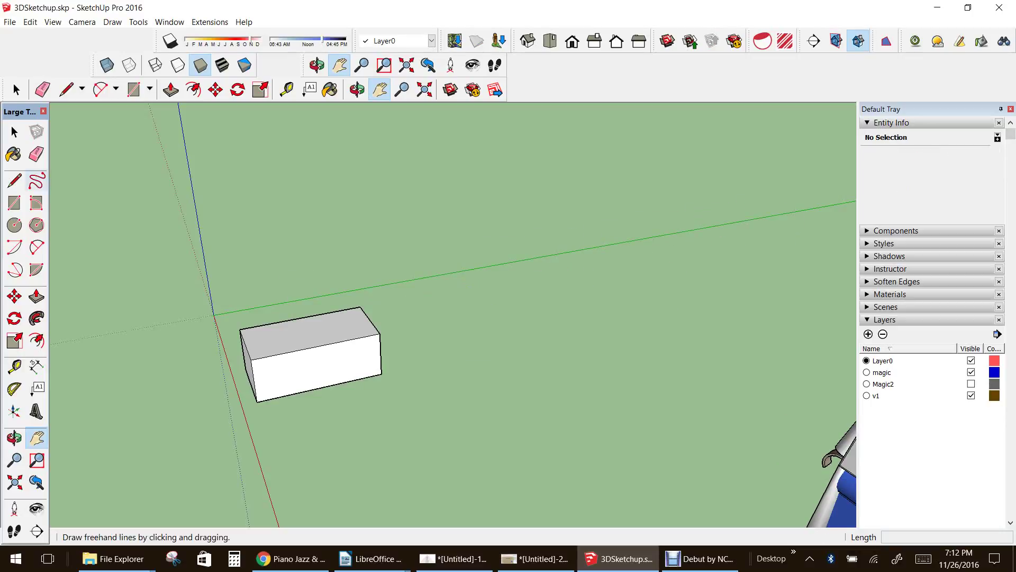
Select the entire original box with a selection window and make it a group
{"action": "left_click", "coordinate": [37, 437]}
{"action": "left_click_drag", "start_coordinate": [254, 381], "coordinate": [337, 335]}
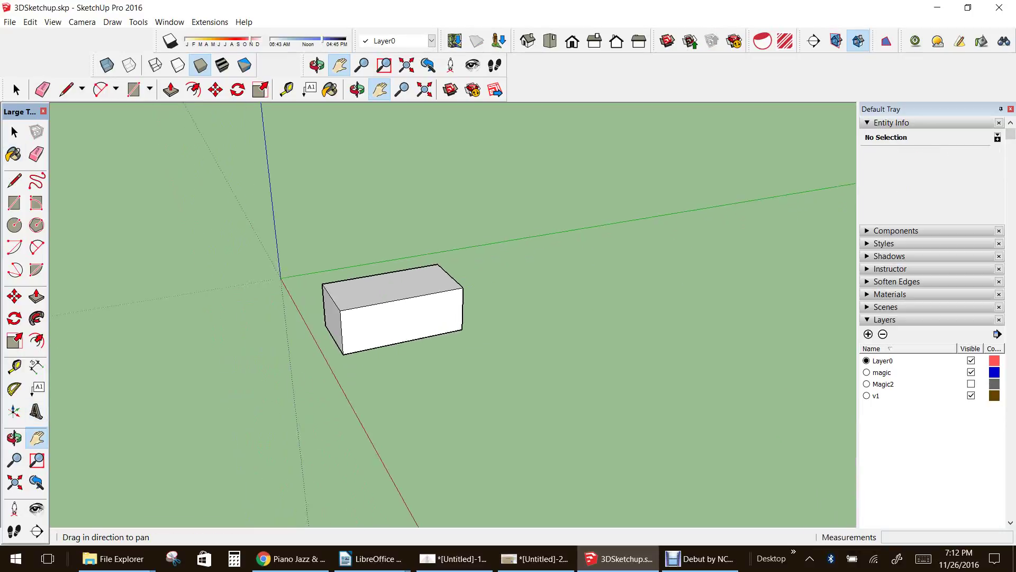
{"action": "scroll", "coordinate": [312, 296], "scroll_direction": "up", "scroll_amount": 2}
{"action": "key", "text": "space"}
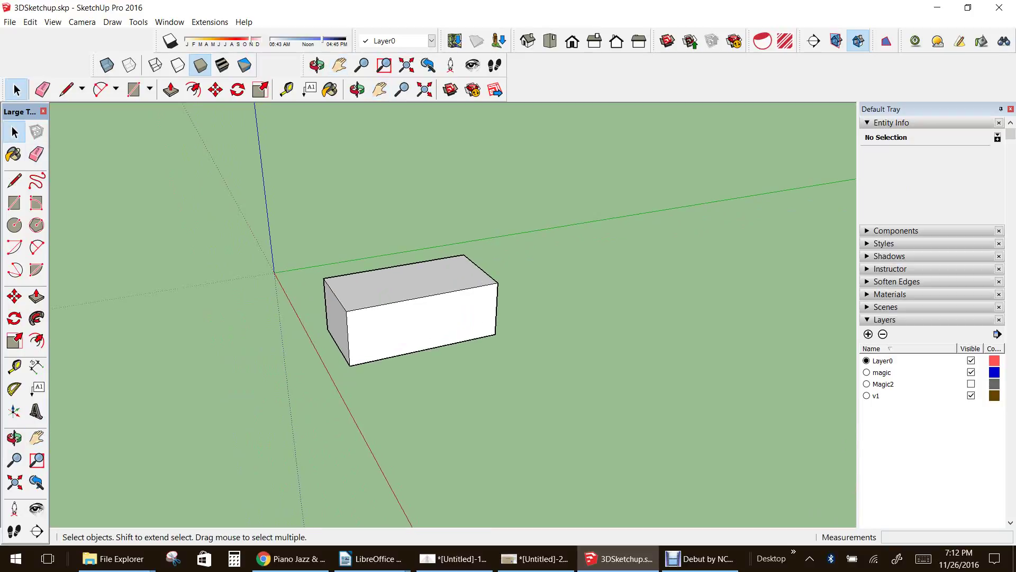
{"action": "left_click_drag", "start_coordinate": [291, 201], "coordinate": [538, 393]}
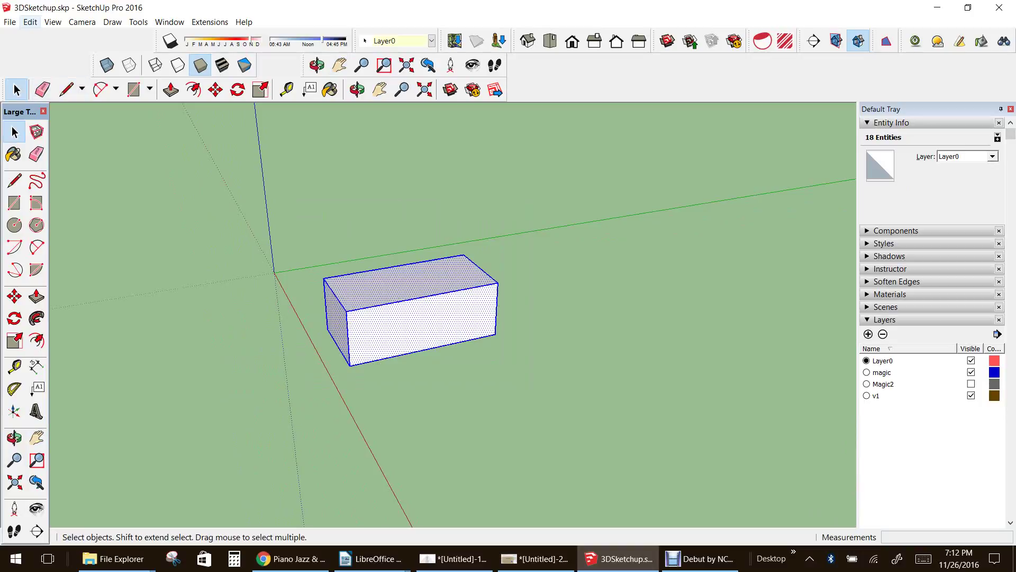
{"action": "left_click", "coordinate": [30, 22]}
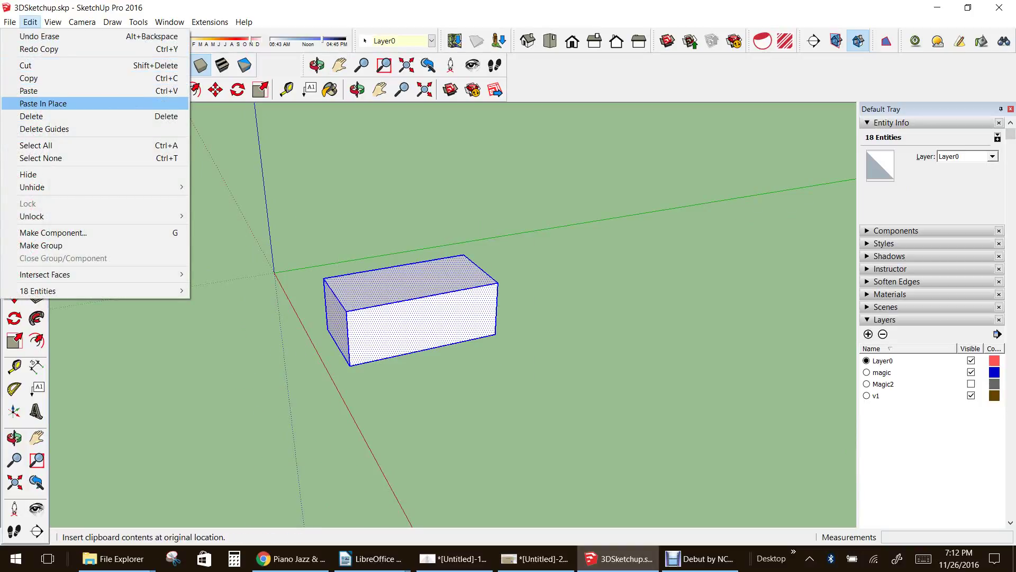
{"action": "left_click", "coordinate": [42, 245]}
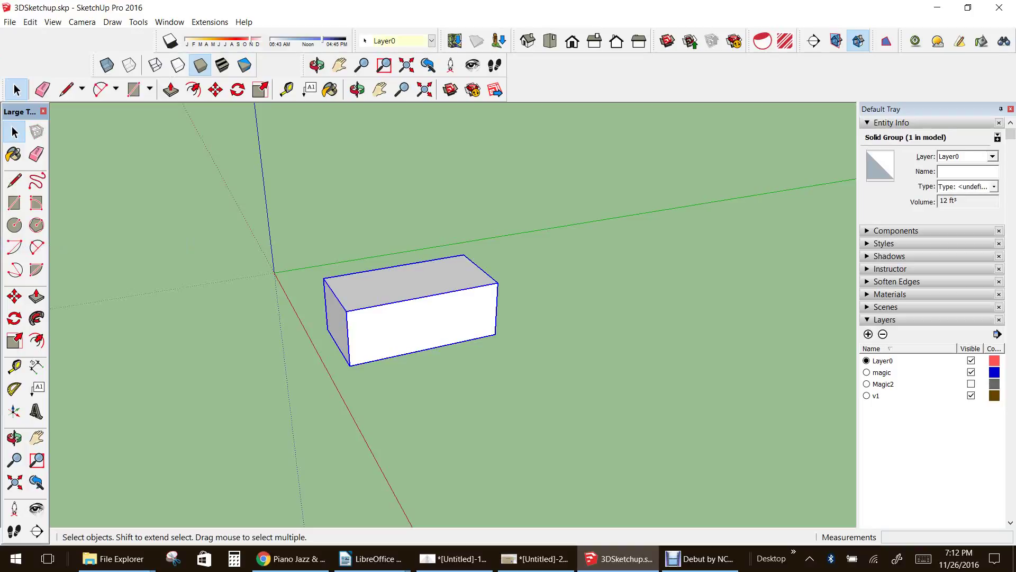
Deselect the grouped box and select it again as a single object
{"action": "scroll", "coordinate": [380, 291], "scroll_direction": "up", "scroll_amount": 3}
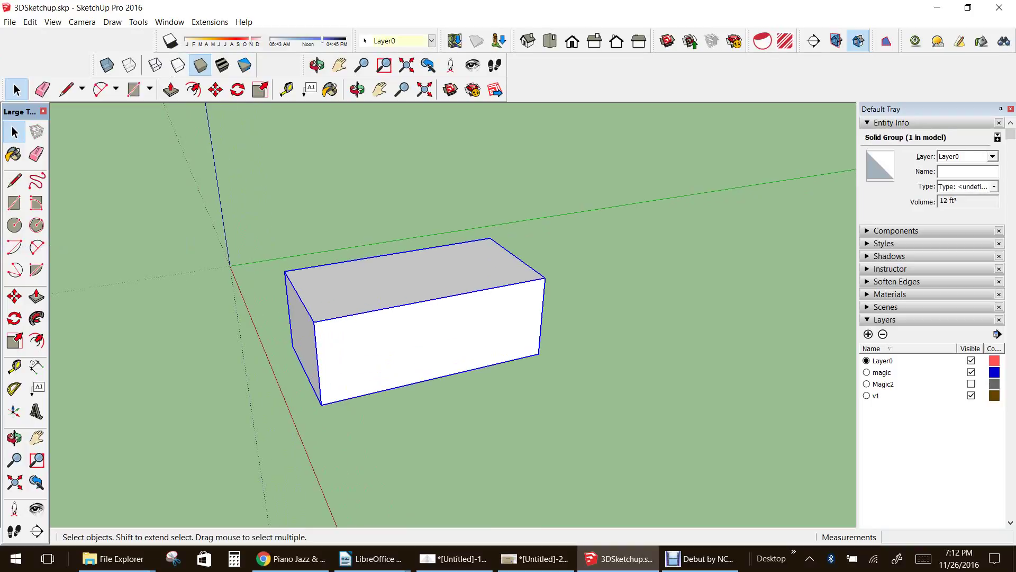
{"action": "left_click", "coordinate": [587, 365]}
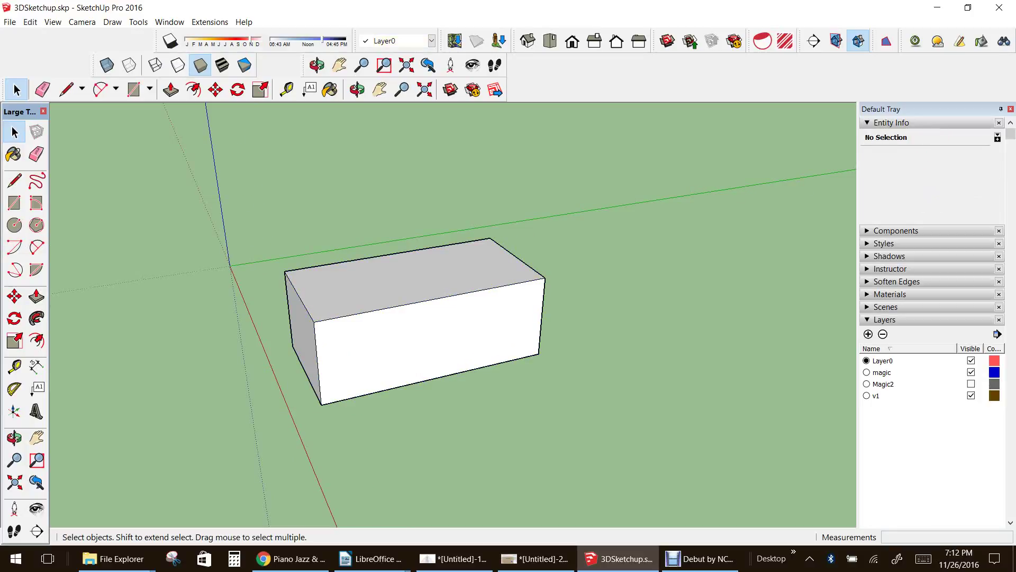
{"action": "left_click", "coordinate": [424, 328]}
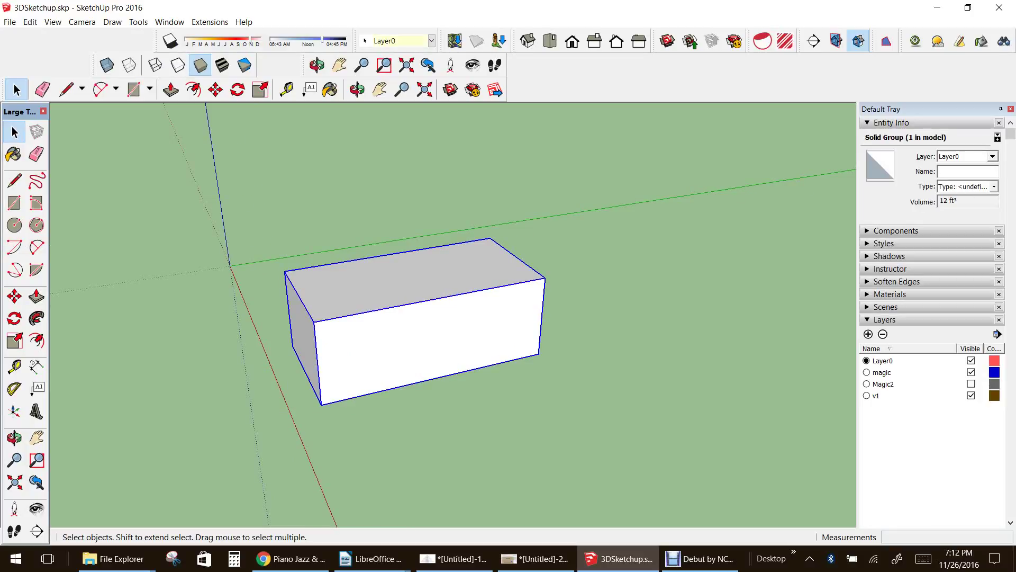
Copy the grouped box twice end to end at 4' spacing to form a row of three blocks
{"action": "left_click", "coordinate": [14, 438]}
{"action": "mouse_move", "coordinate": [238, 381]}
{"action": "left_mouse_down"}
{"action": "mouse_move", "coordinate": [381, 297]}
{"action": "mouse_move", "coordinate": [413, 212]}
{"action": "mouse_move", "coordinate": [317, 280]}
{"action": "mouse_move", "coordinate": [249, 376]}
{"action": "left_mouse_up"}
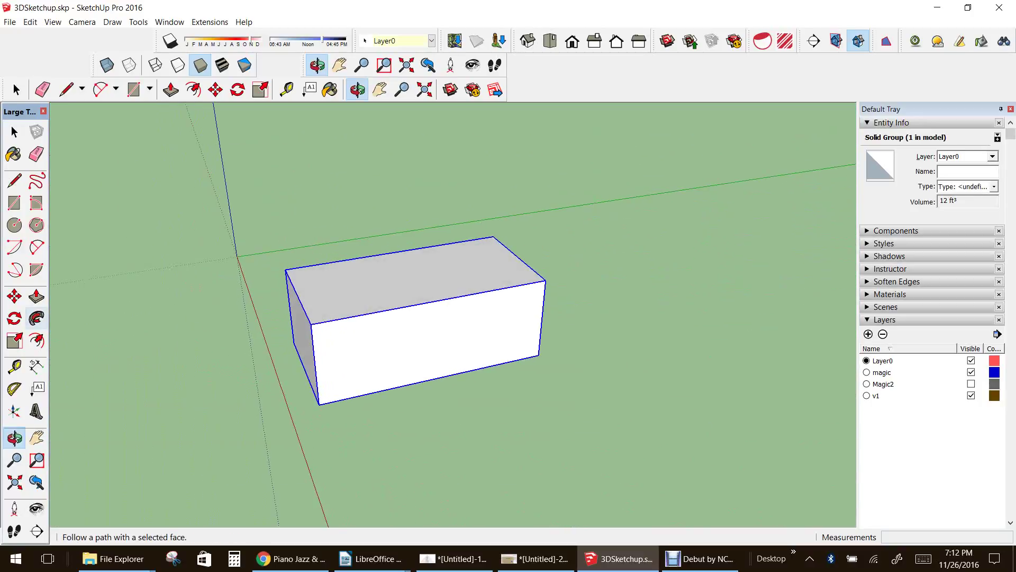
{"action": "left_click", "coordinate": [14, 297]}
{"action": "key", "text": "ctrl"}
{"action": "left_click", "coordinate": [319, 405]}
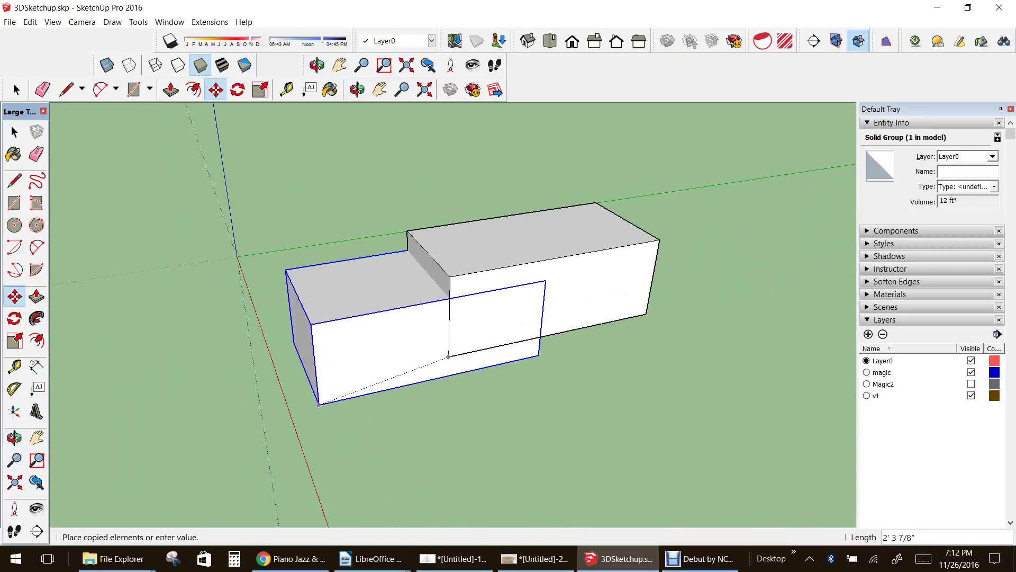
{"action": "left_click", "coordinate": [538, 355]}
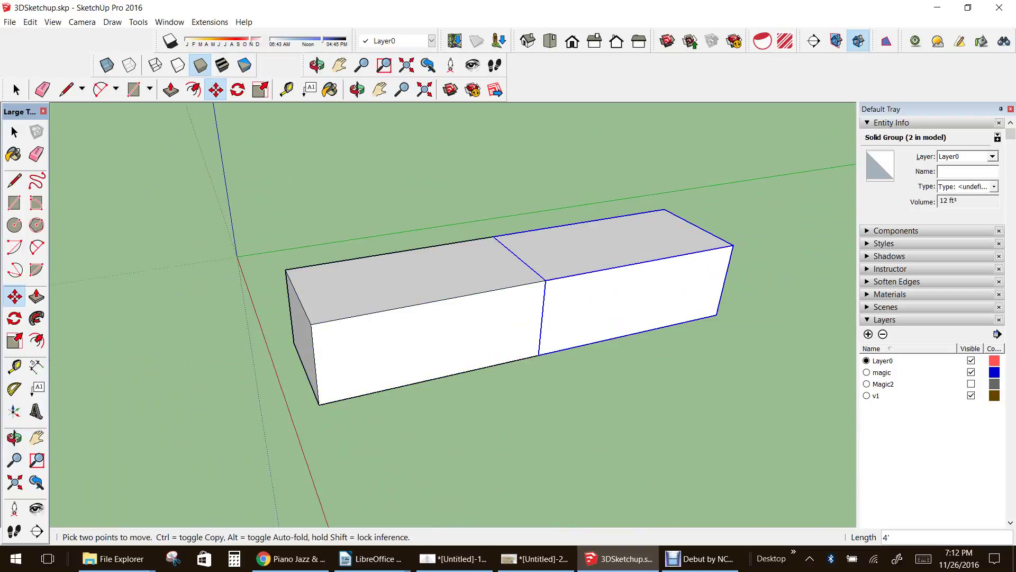
{"action": "key", "text": "ctrl"}
{"action": "left_click", "coordinate": [538, 355]}
{"action": "left_click", "coordinate": [716, 315]}
Copy a block on top of the row and again beside it to form a two-block second course overlapping the joints below
{"action": "key", "text": "ctrl"}
{"action": "left_click", "coordinate": [716, 315]}
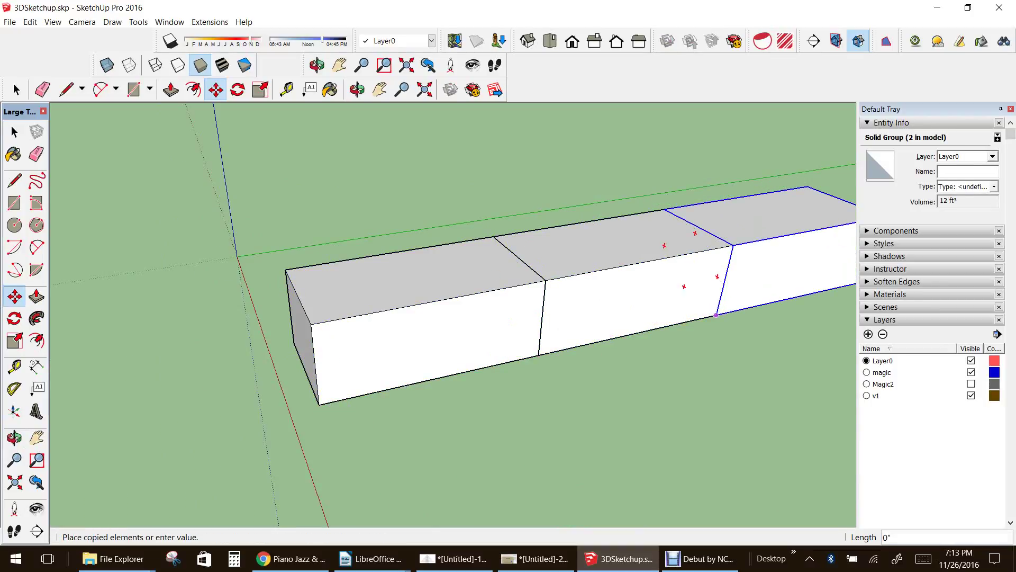
{"action": "left_click", "coordinate": [644, 261]}
{"action": "key", "text": "ctrl"}
{"action": "left_click", "coordinate": [644, 261]}
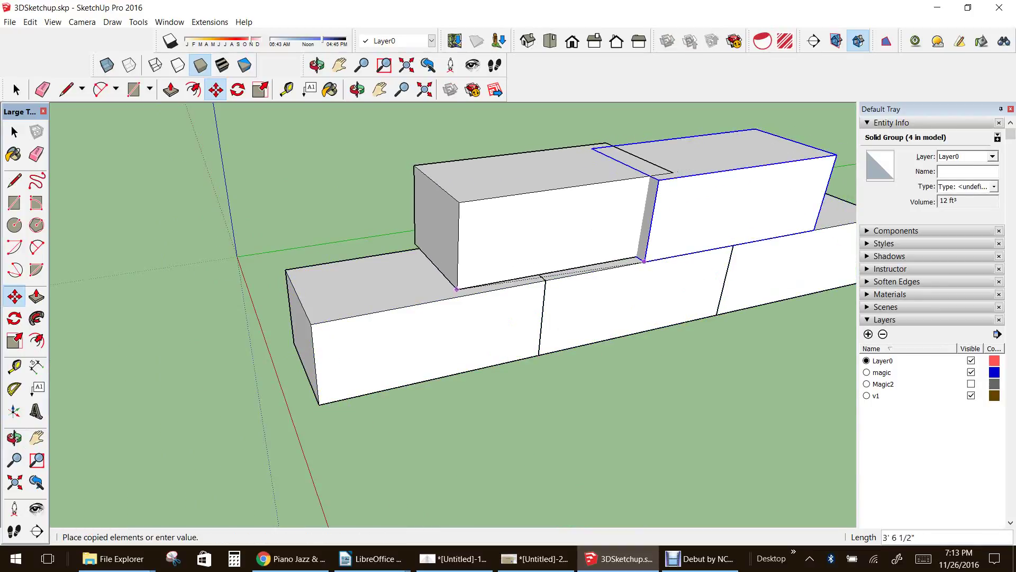
{"action": "left_click", "coordinate": [435, 301]}
{"action": "key", "text": "space"}
{"action": "scroll", "coordinate": [216, 258], "scroll_direction": "down", "scroll_amount": 2}
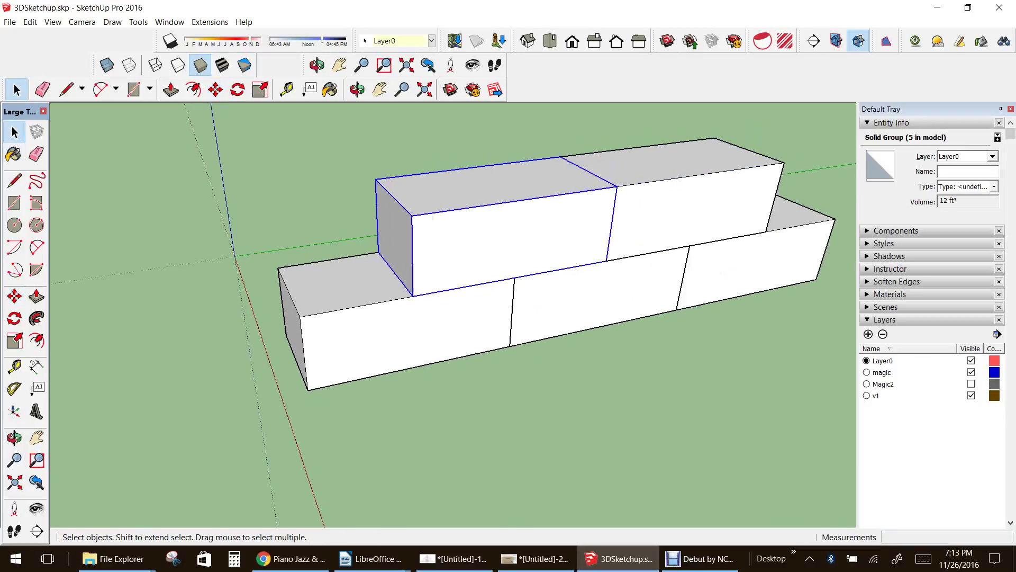
Move the middle block of the lower row out in front of the wall by about 5'
{"action": "left_click", "coordinate": [582, 300]}
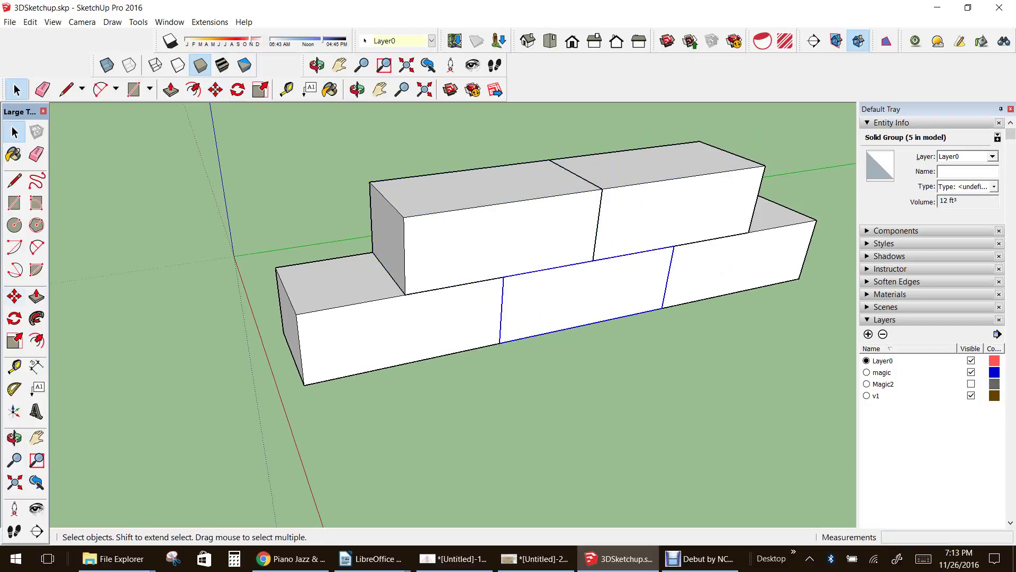
{"action": "left_click", "coordinate": [215, 89]}
{"action": "left_click", "coordinate": [501, 343]}
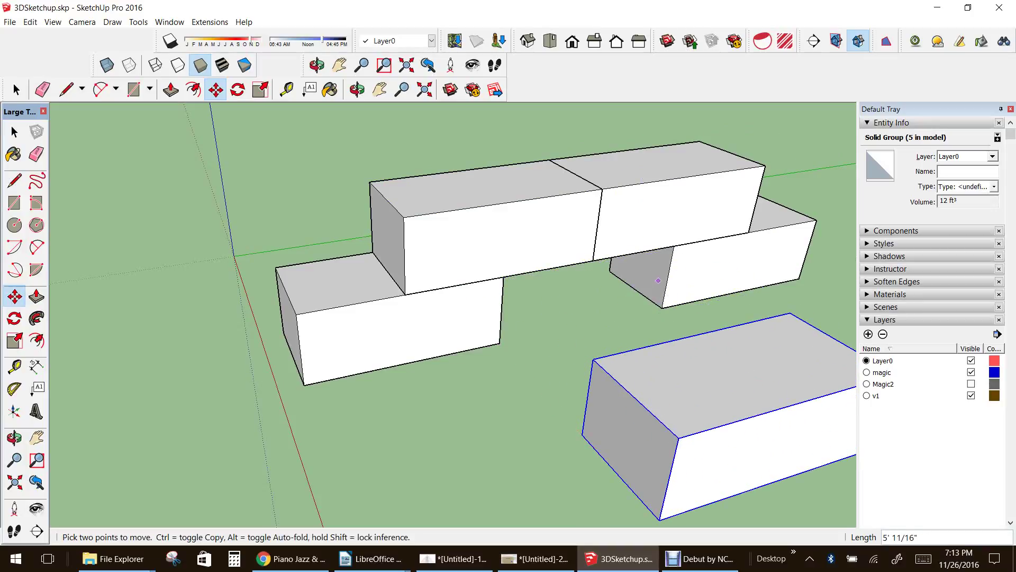
{"action": "scroll", "coordinate": [461, 299], "scroll_direction": "down", "scroll_amount": 5}
{"action": "scroll", "coordinate": [620, 337], "scroll_direction": "up", "scroll_amount": 4}
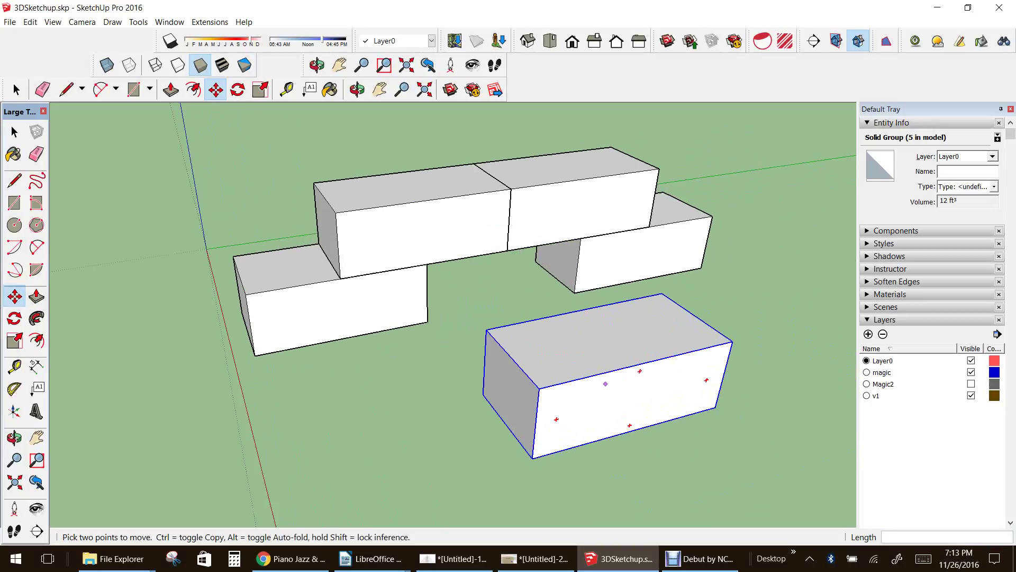
Undo the block move and all the copies until only the original grouped box is left
{"action": "key", "text": "ctrl+z"}
{"action": "key", "text": "ctrl+z"}
{"action": "key", "text": "ctrl+z"}
{"action": "key", "text": "ctrl+z"}
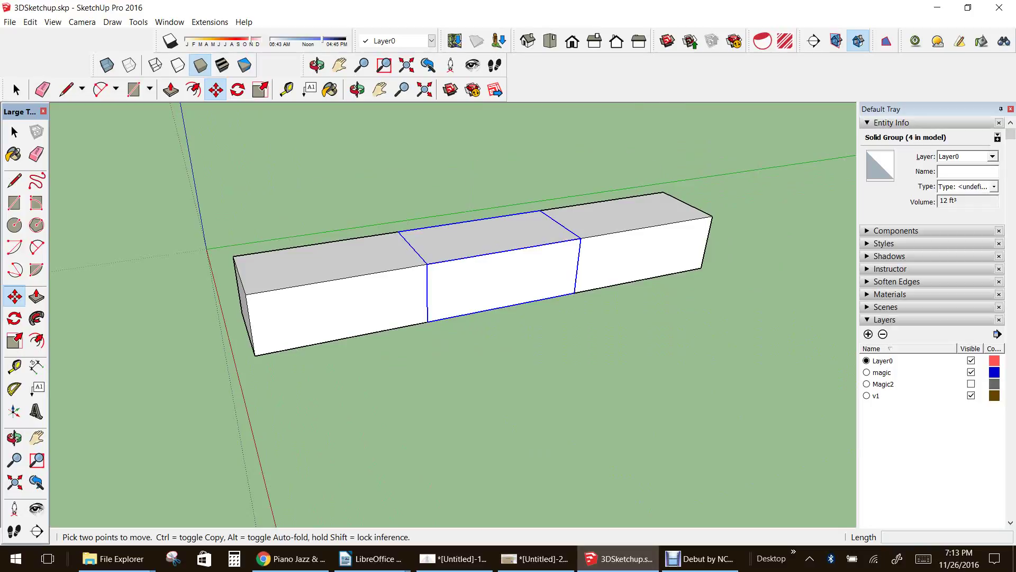
{"action": "key", "text": "ctrl+z"}
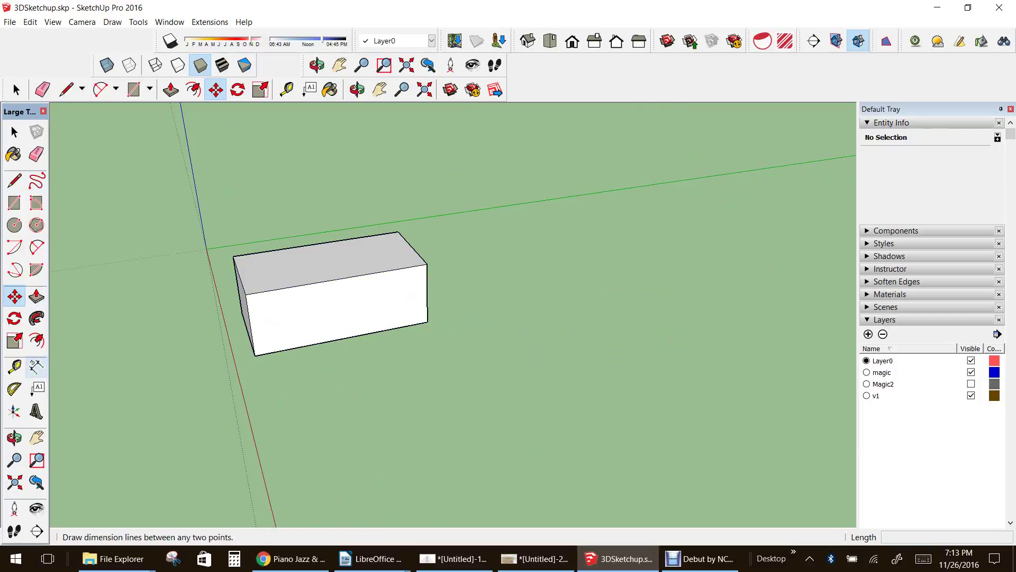
Draw a rectangle about 2' 5" by 1' 8 3/8" on the ground in front of the grouped box
{"action": "left_click", "coordinate": [37, 437]}
{"action": "left_click_drag", "start_coordinate": [262, 315], "coordinate": [367, 316]}
{"action": "scroll", "coordinate": [367, 316], "scroll_direction": "up", "scroll_amount": 2}
{"action": "left_click", "coordinate": [15, 132]}
{"action": "scroll", "coordinate": [372, 268], "scroll_direction": "down", "scroll_amount": 2}
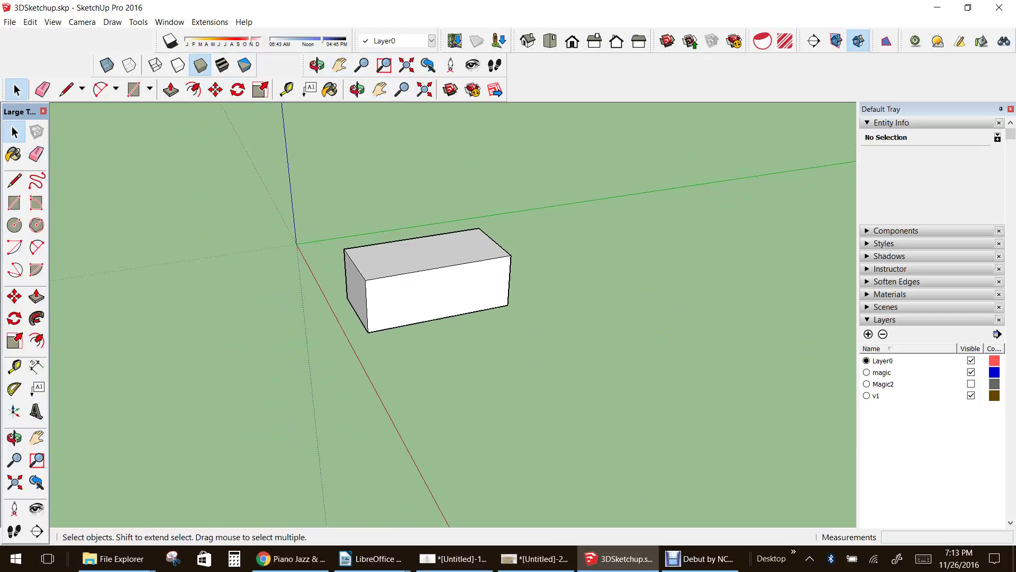
{"action": "left_click", "coordinate": [14, 202]}
{"action": "left_click", "coordinate": [617, 376]}
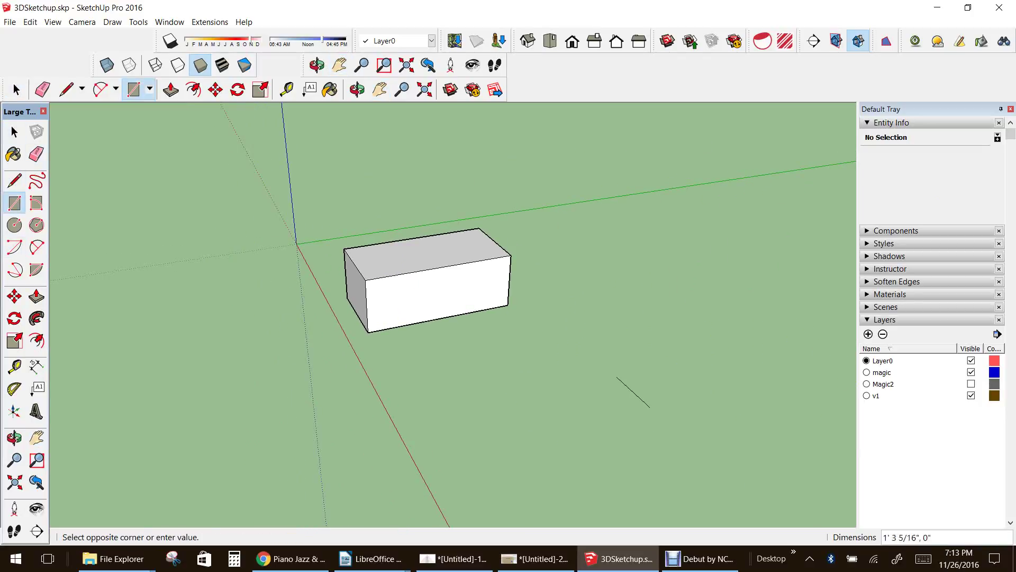
{"action": "left_click", "coordinate": [616, 458]}
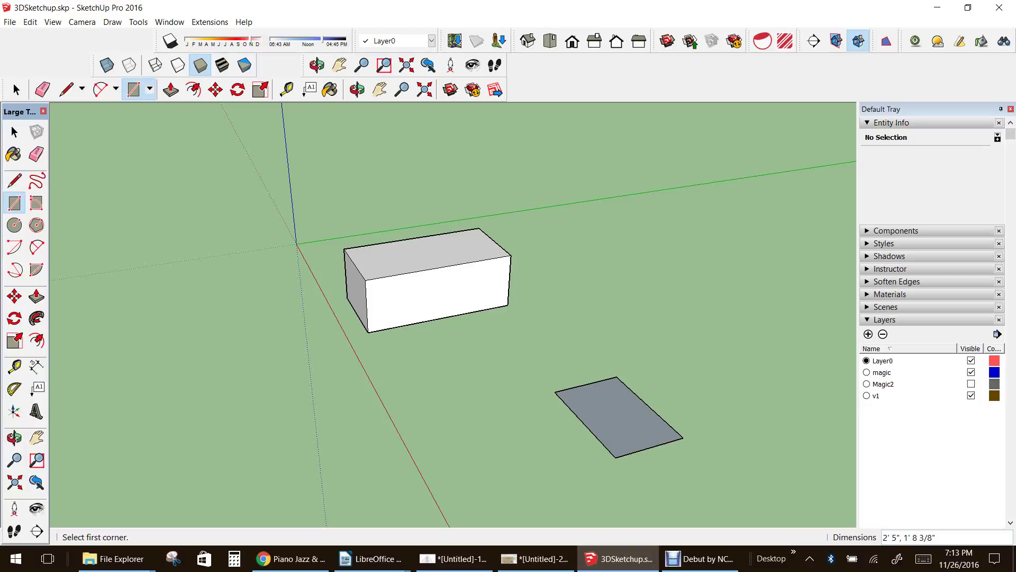
Select the whole rectangle with a selection window and make it a group
{"action": "key", "text": "space"}
{"action": "left_click_drag", "start_coordinate": [533, 344], "coordinate": [708, 500]}
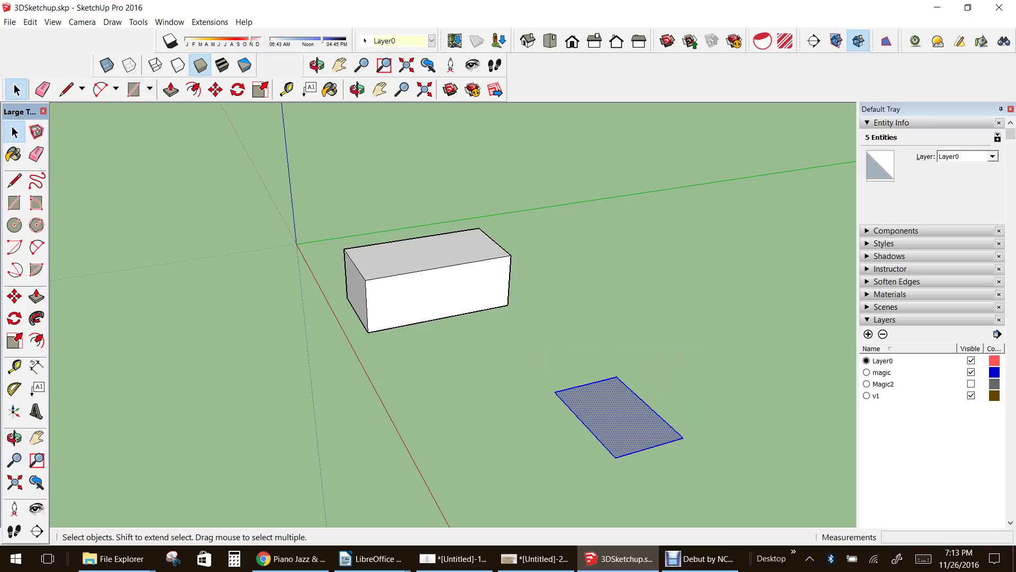
{"action": "right_click", "coordinate": [599, 203]}
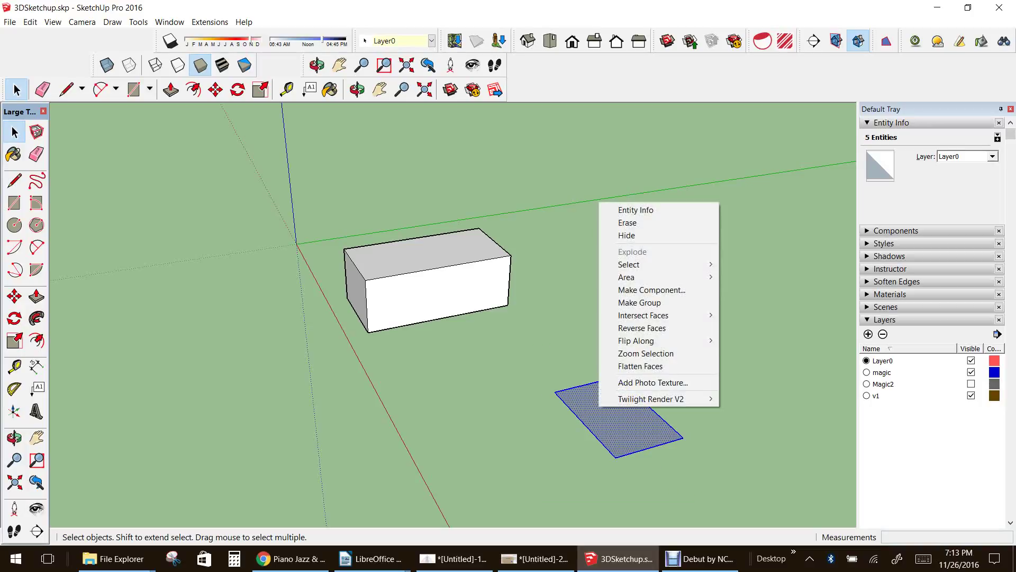
{"action": "left_click", "coordinate": [640, 302]}
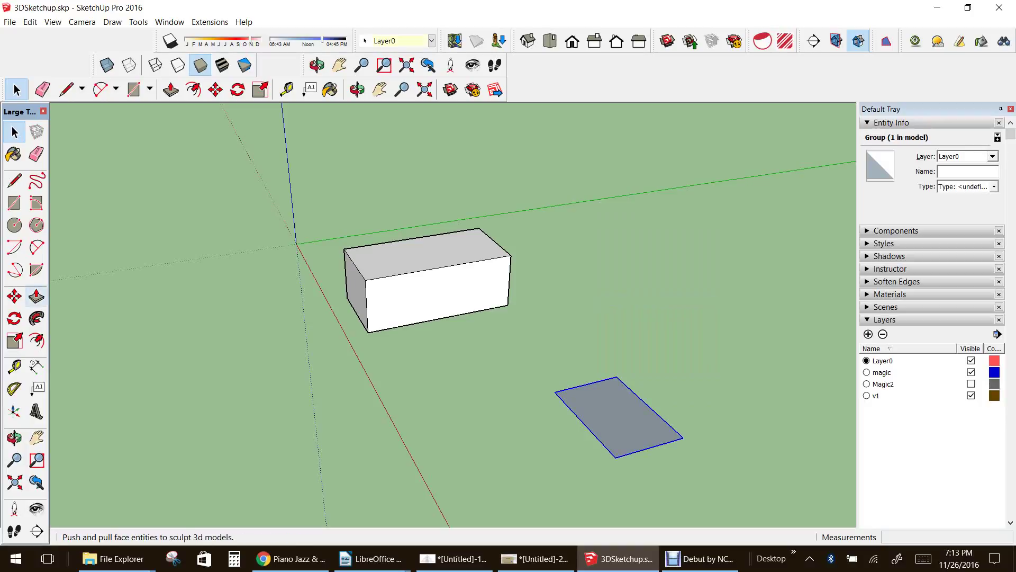
Try to push/pull the grouped rectangle without opening its group
{"action": "left_click", "coordinate": [171, 90]}
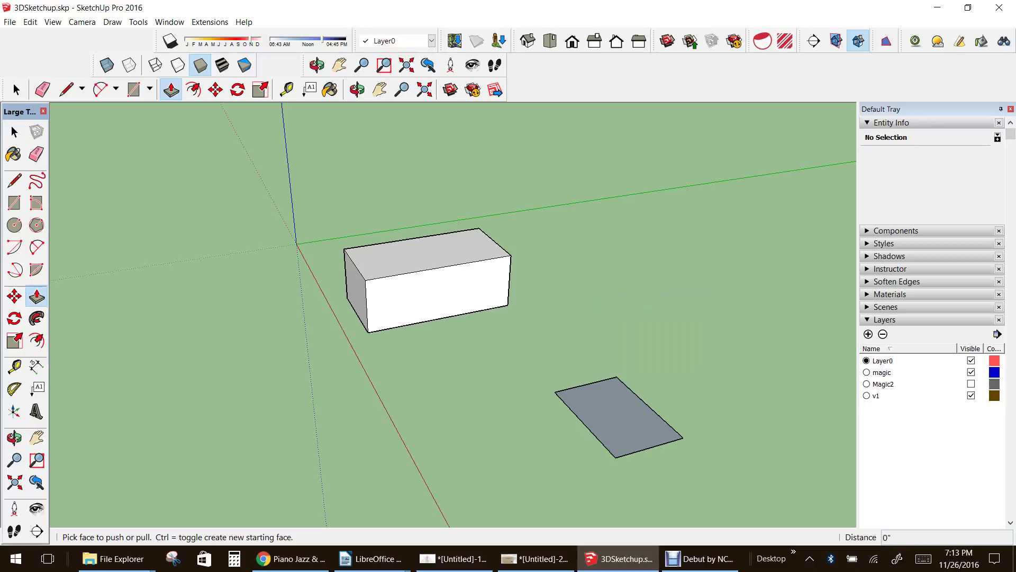
{"action": "scroll", "coordinate": [603, 405], "scroll_direction": "up", "scroll_amount": 4}
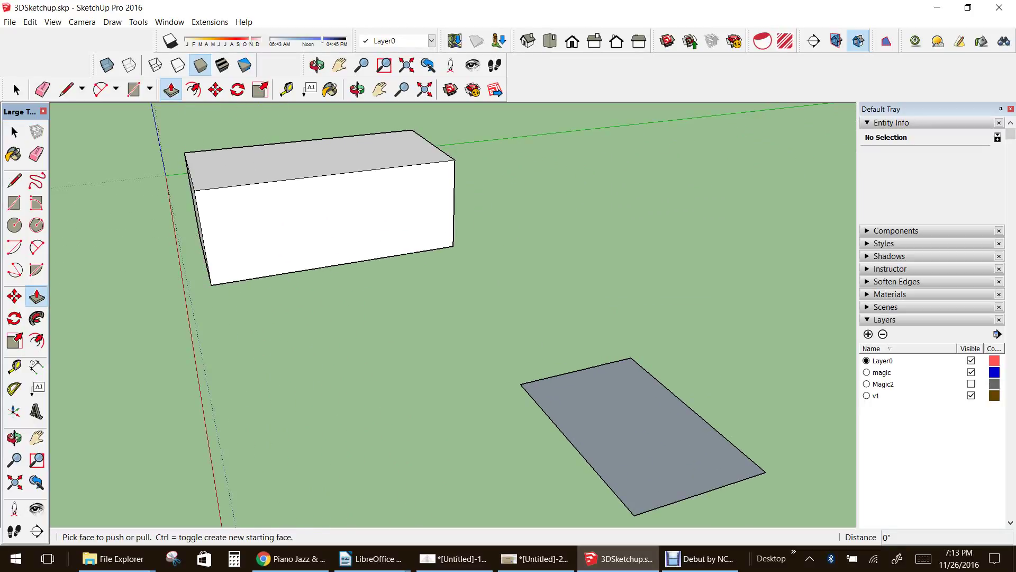
{"action": "scroll", "coordinate": [616, 402], "scroll_direction": "down", "scroll_amount": 4}
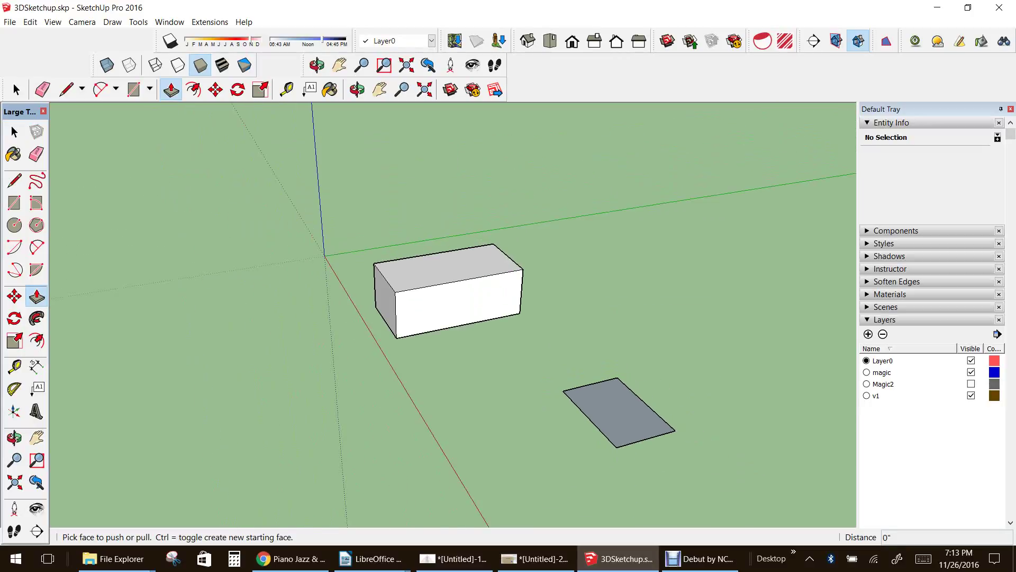
{"action": "left_click", "coordinate": [14, 131]}
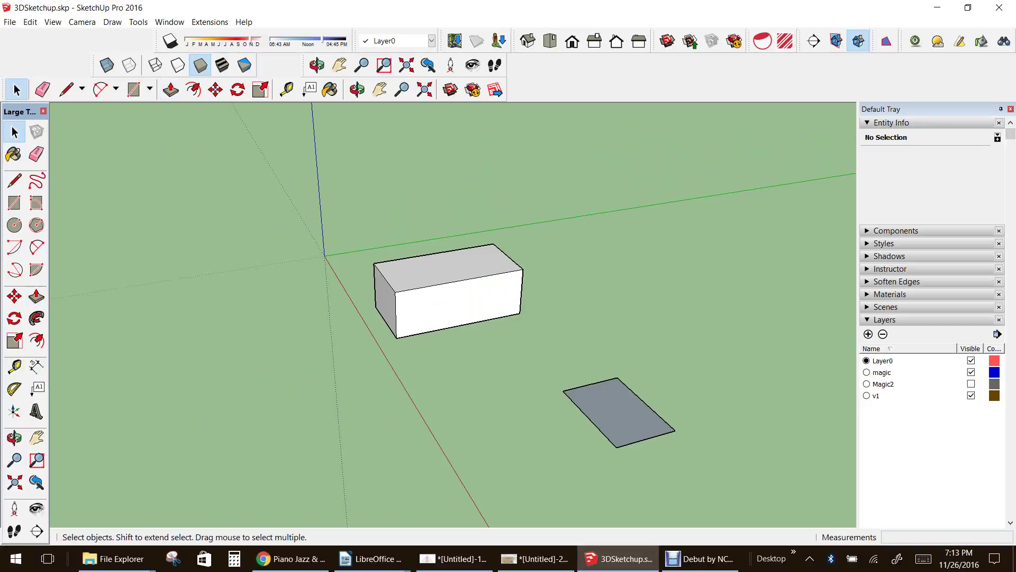
Open the rectangle's group for editing, push/pull its face up to a height of 4", and close the group
{"action": "scroll", "coordinate": [642, 426], "scroll_direction": "up", "scroll_amount": 4}
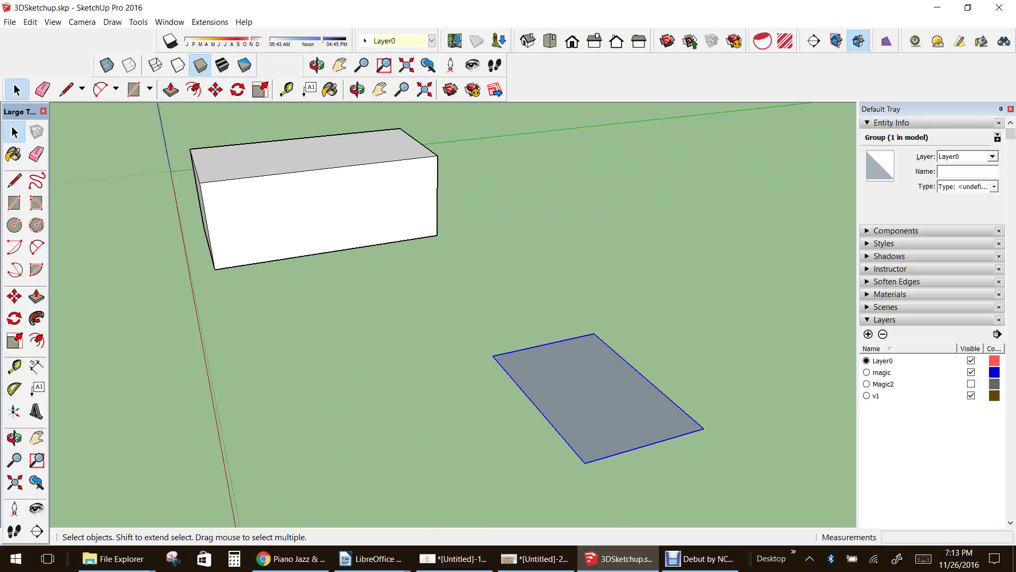
{"action": "key", "text": "Return"}
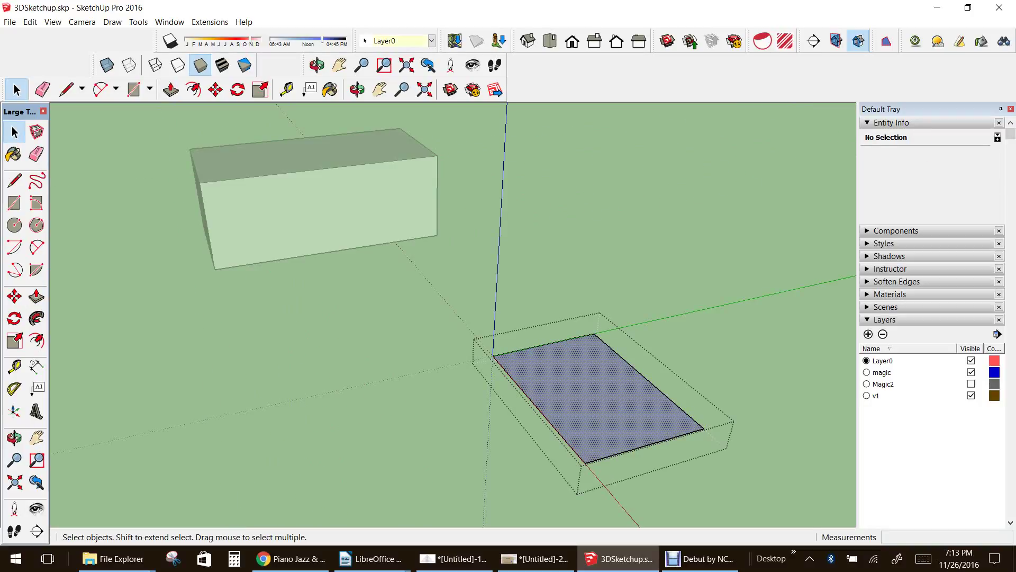
{"action": "left_click", "coordinate": [582, 395]}
{"action": "key", "text": "p"}
{"action": "left_click", "coordinate": [582, 395]}
{"action": "left_click", "coordinate": [584, 360]}
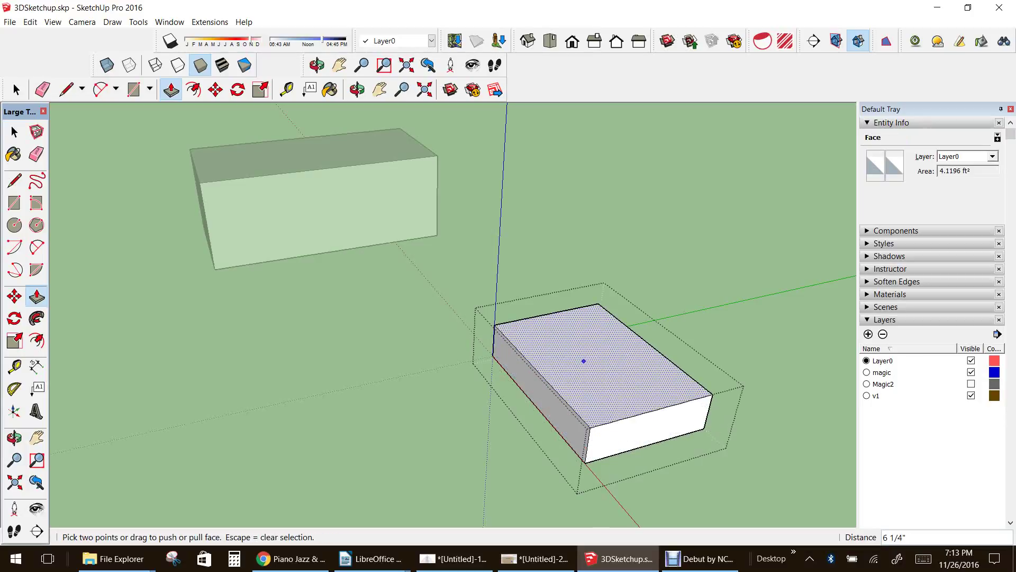
{"action": "left_click", "coordinate": [566, 370]}
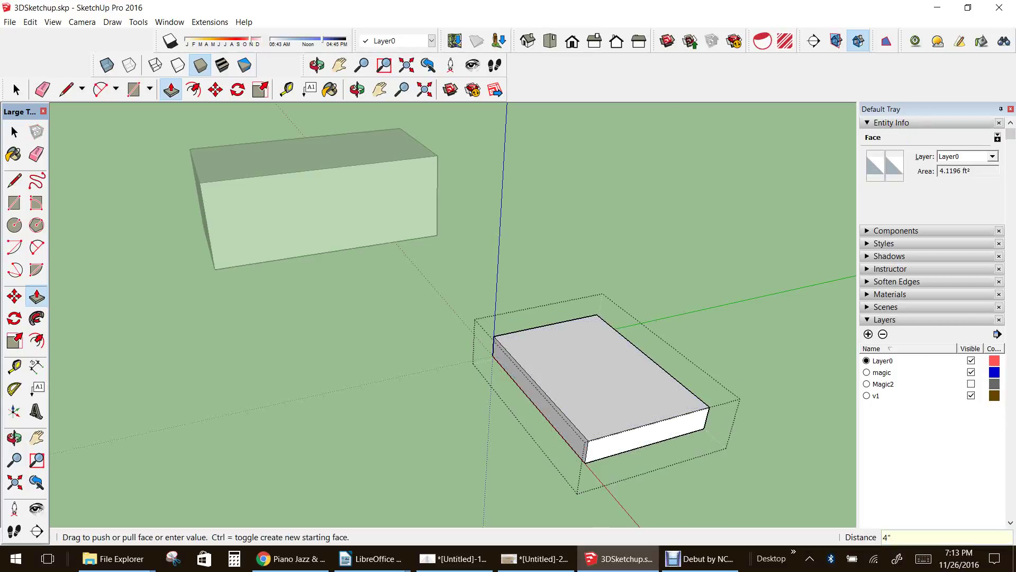
{"action": "left_click", "coordinate": [14, 132]}
{"action": "left_click", "coordinate": [524, 253]}
{"action": "scroll", "coordinate": [524, 254], "scroll_direction": "down", "scroll_amount": 3}
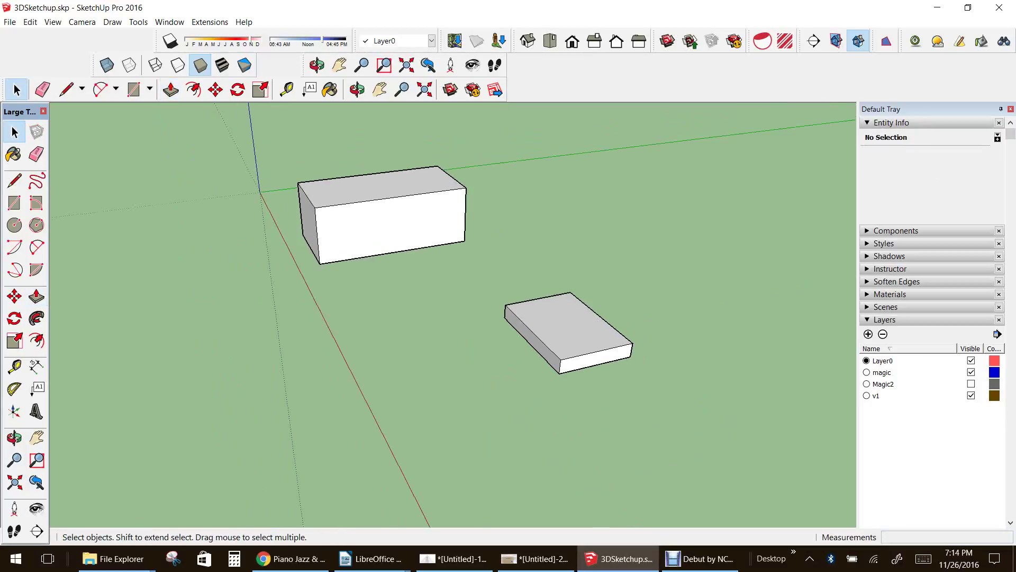
Reopen the slab's group and push/pull its top face up into a tall block, leaving the group closed and selected
{"action": "left_click", "coordinate": [564, 322]}
{"action": "scroll", "coordinate": [564, 322], "scroll_direction": "up", "scroll_amount": 3}
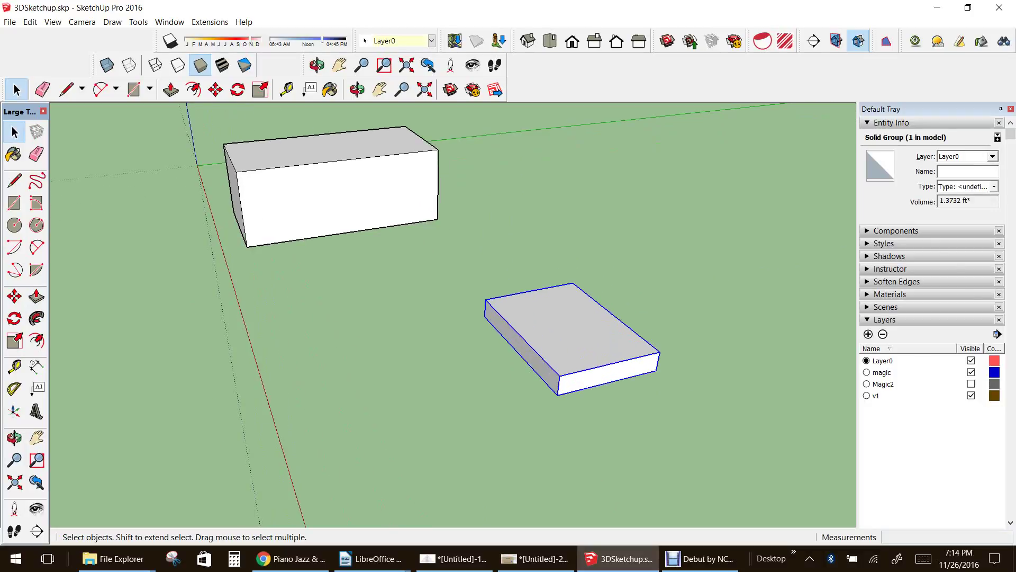
{"action": "double_click", "coordinate": [572, 328]}
{"action": "scroll", "coordinate": [572, 327], "scroll_direction": "up", "scroll_amount": 2}
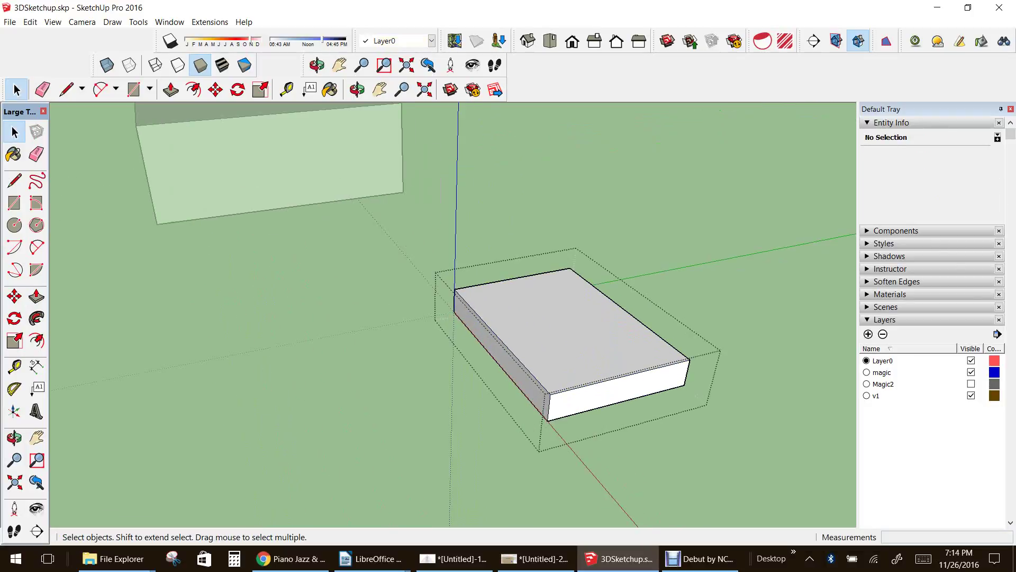
{"action": "left_click", "coordinate": [571, 323]}
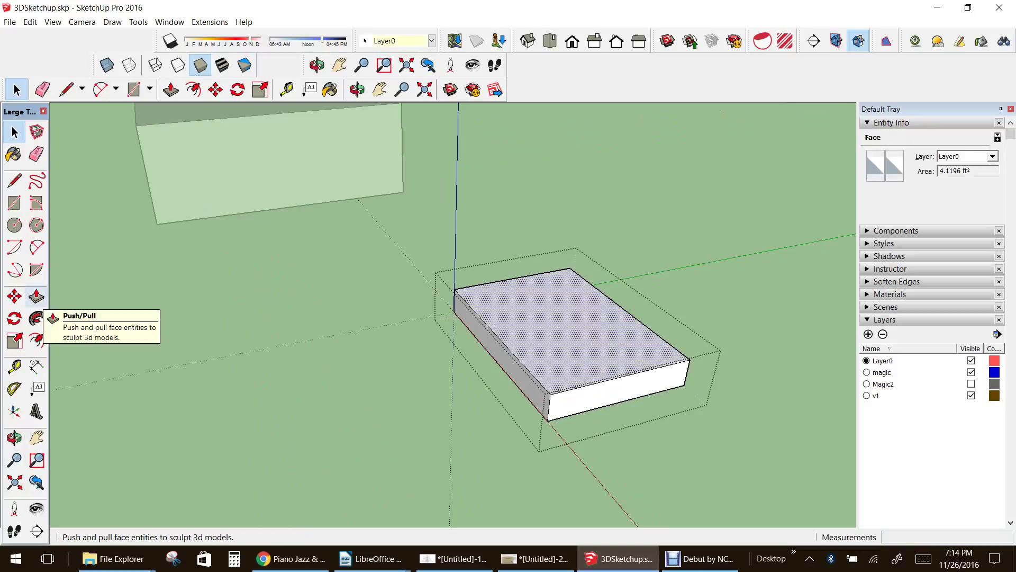
{"action": "left_click", "coordinate": [36, 296]}
{"action": "left_click_drag", "start_coordinate": [518, 334], "coordinate": [521, 250]}
{"action": "left_click_drag", "start_coordinate": [587, 347], "coordinate": [590, 319]}
{"action": "key", "text": "space"}
{"action": "left_click", "coordinate": [631, 341]}
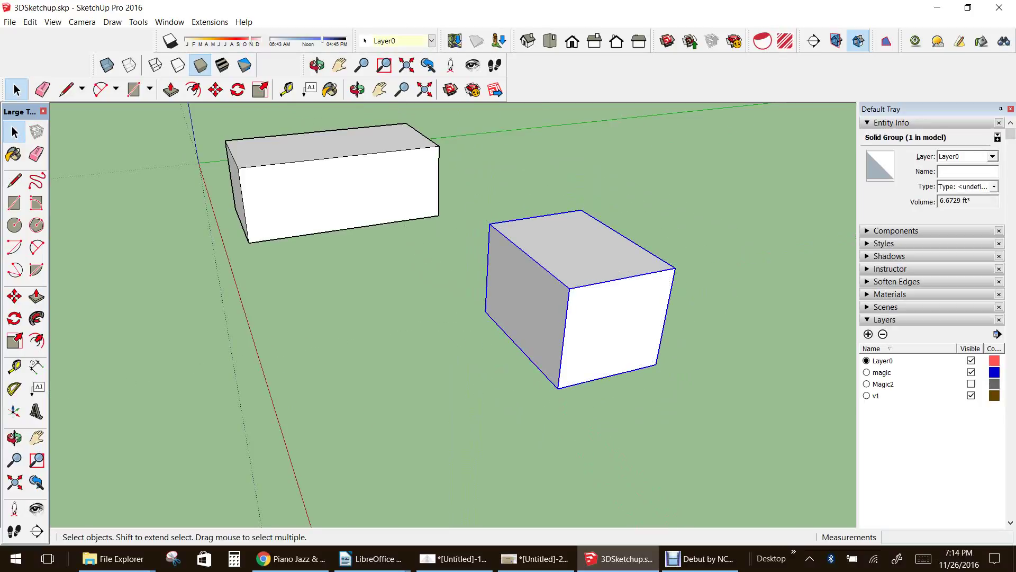
Open the tall block's group for editing and exit it again
{"action": "key", "text": "Return"}
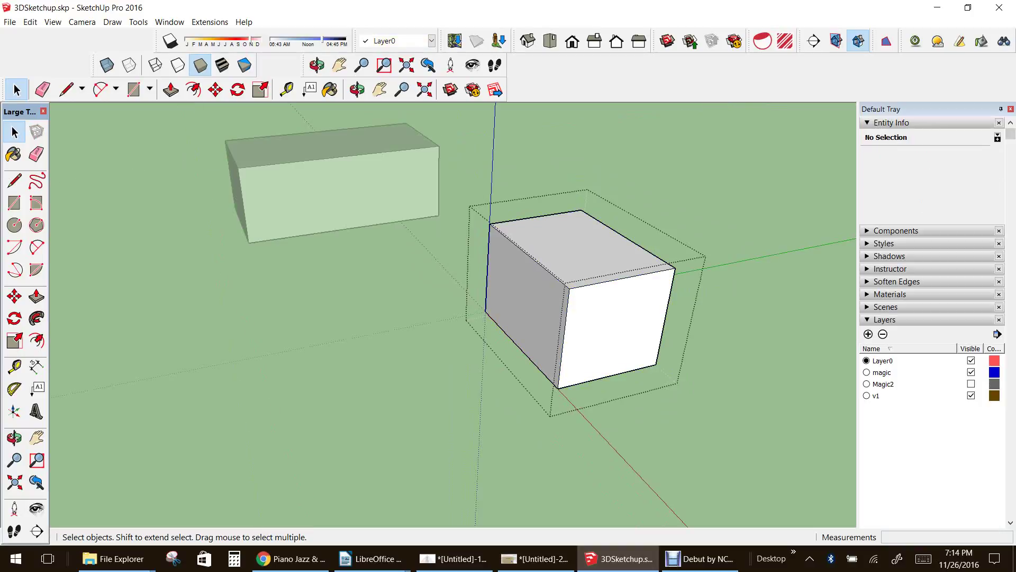
{"action": "scroll", "coordinate": [593, 294], "scroll_direction": "up", "scroll_amount": 2}
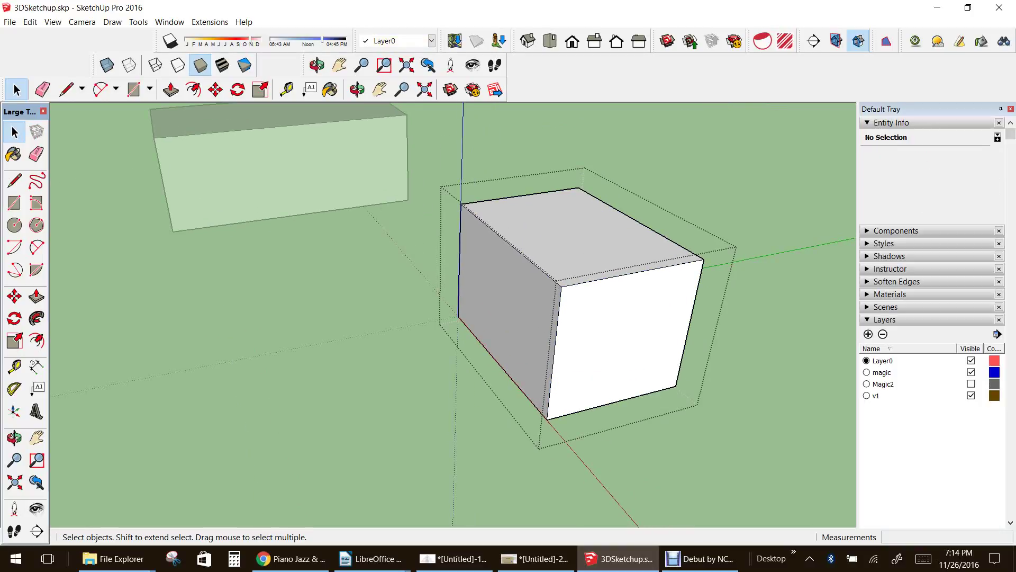
{"action": "key", "text": "Escape"}
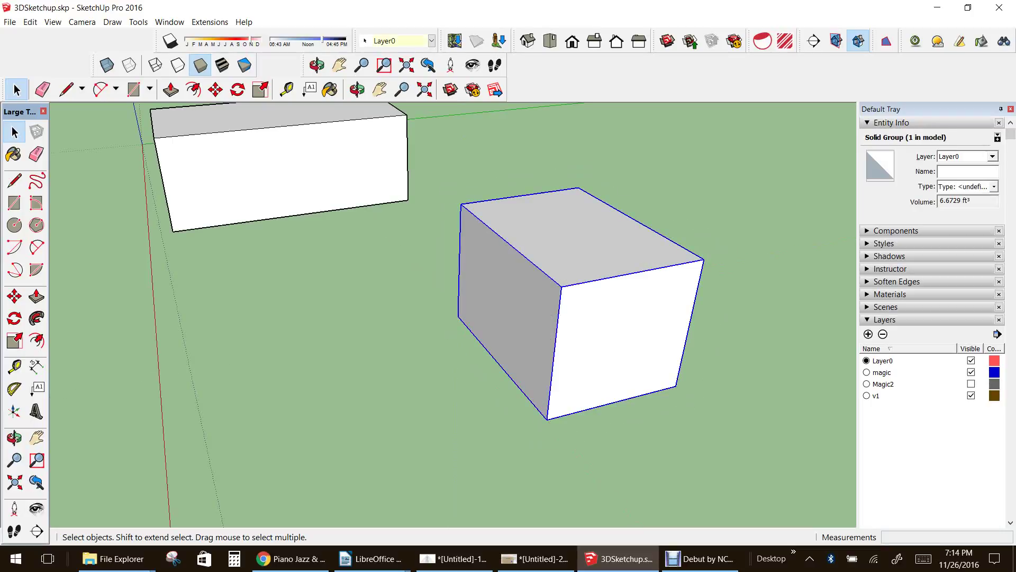
Delete the tall grouped block in front of the original box
{"action": "key", "text": "Delete"}
{"action": "scroll", "coordinate": [554, 281], "scroll_direction": "down", "scroll_amount": 2}
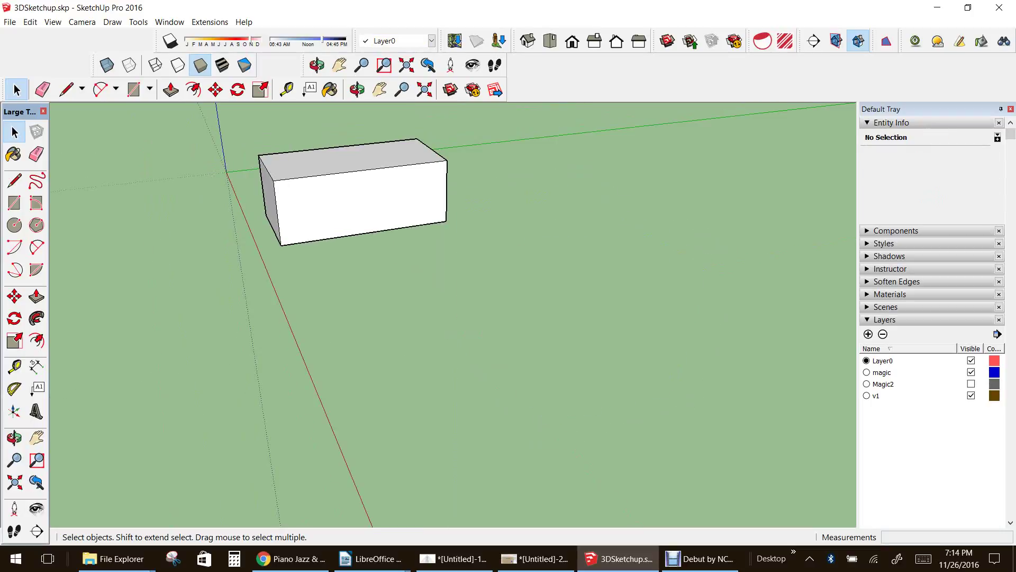
{"action": "left_click", "coordinate": [36, 437]}
{"action": "left_click_drag", "start_coordinate": [371, 265], "coordinate": [410, 360]}
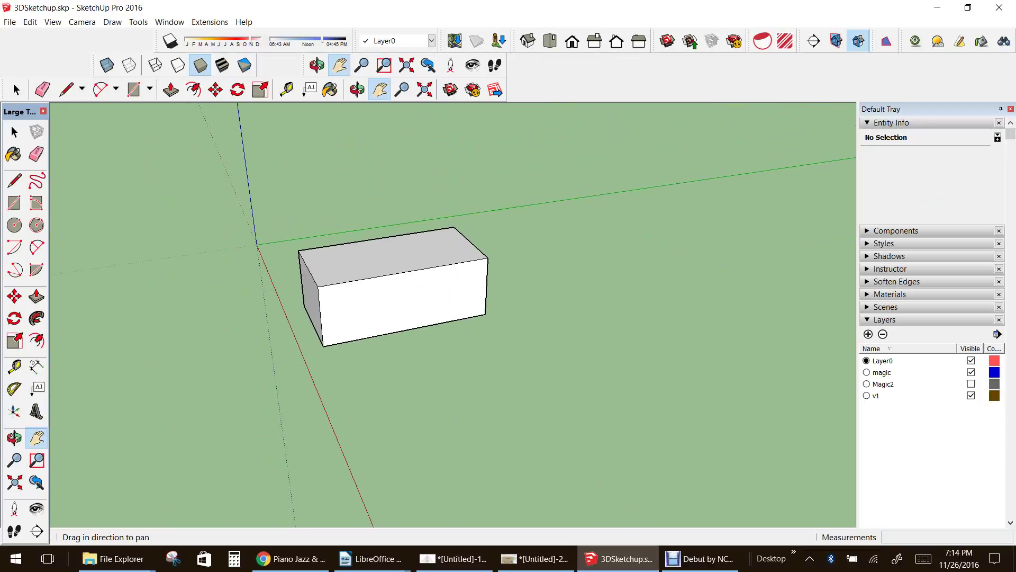
Open the box's group for editing, select its long front face, and exit the group
{"action": "key", "text": "space"}
{"action": "left_click", "coordinate": [331, 265]}
{"action": "scroll", "coordinate": [332, 265], "scroll_direction": "up", "scroll_amount": 2}
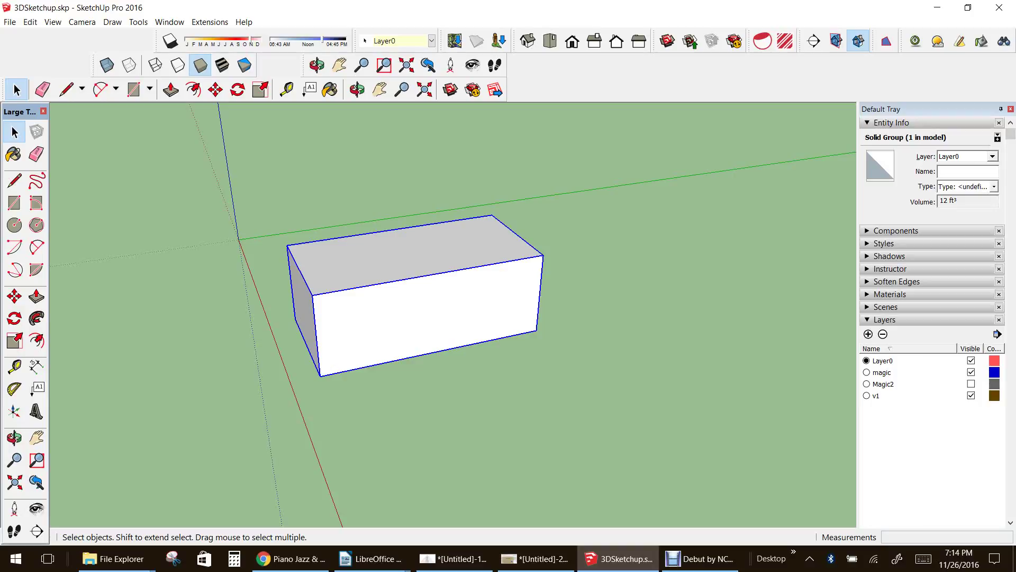
{"action": "key", "text": "Return"}
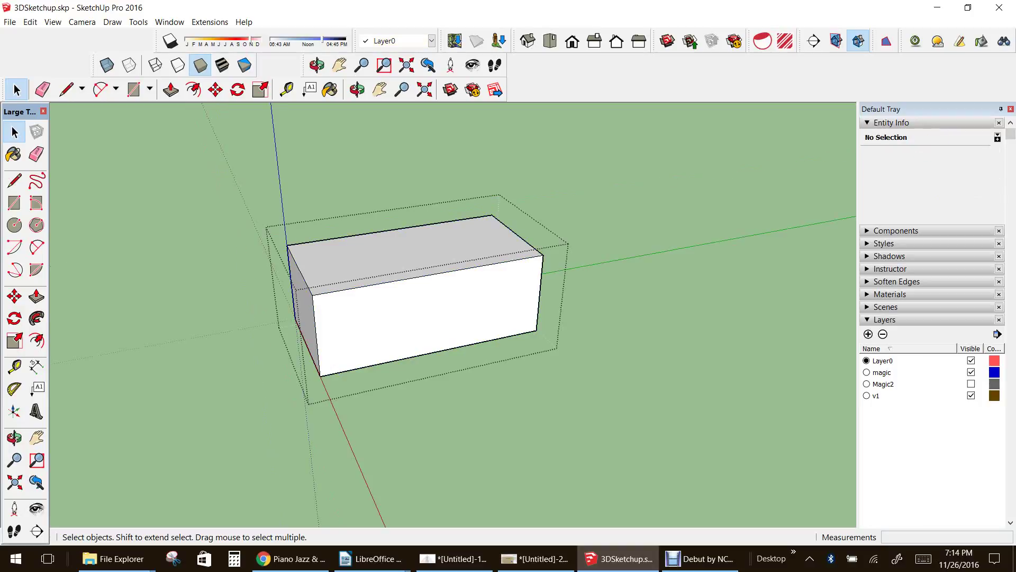
{"action": "left_click", "coordinate": [426, 331]}
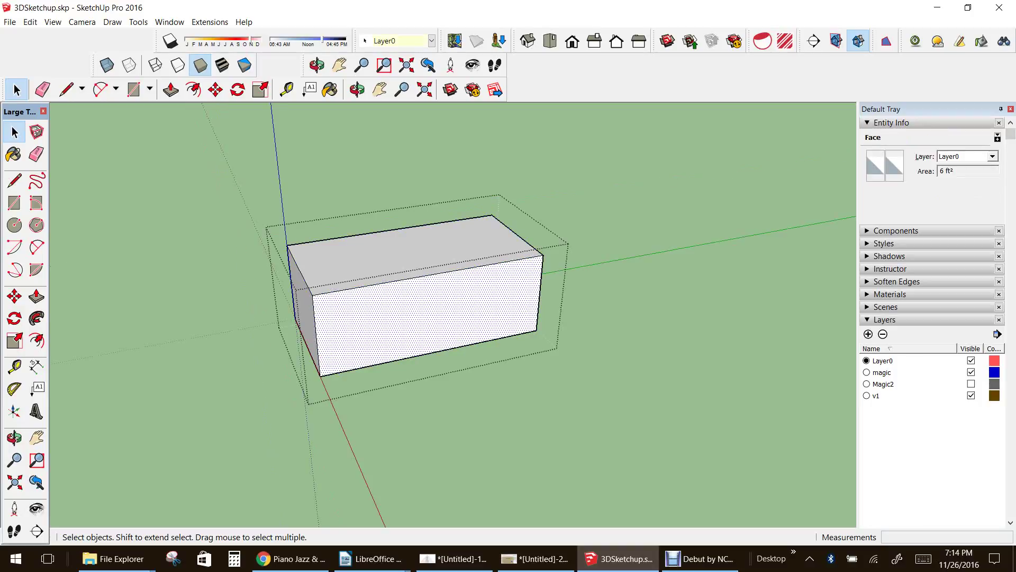
{"action": "key", "text": "Escape"}
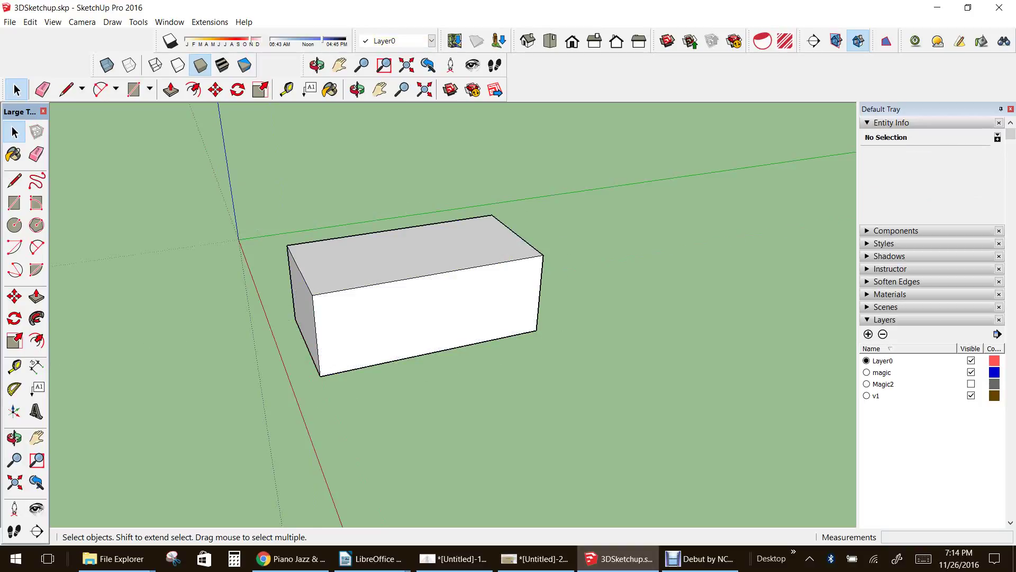
{"action": "key", "text": "ctrl+a"}
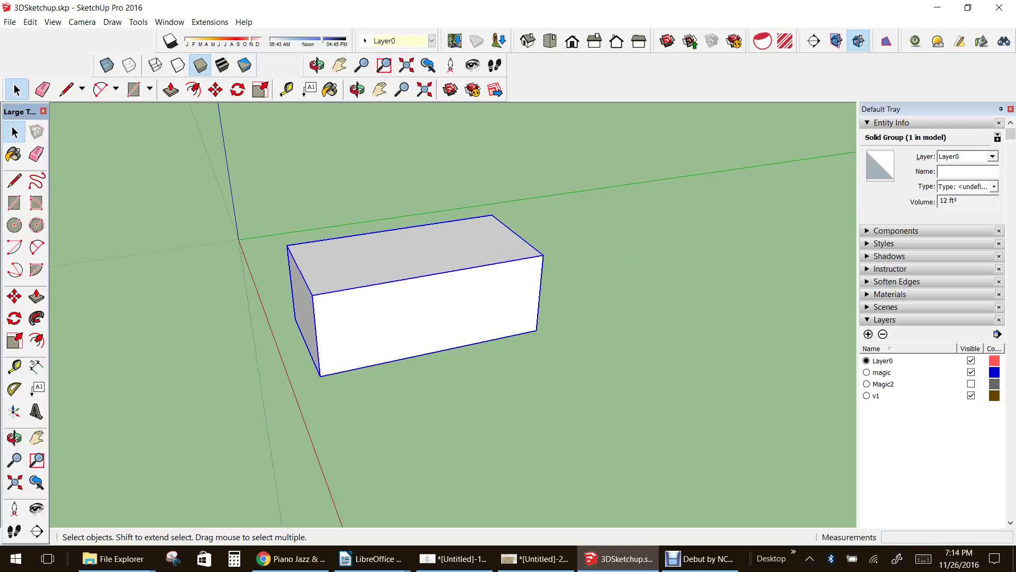
{"action": "key", "text": "ctrl+t"}
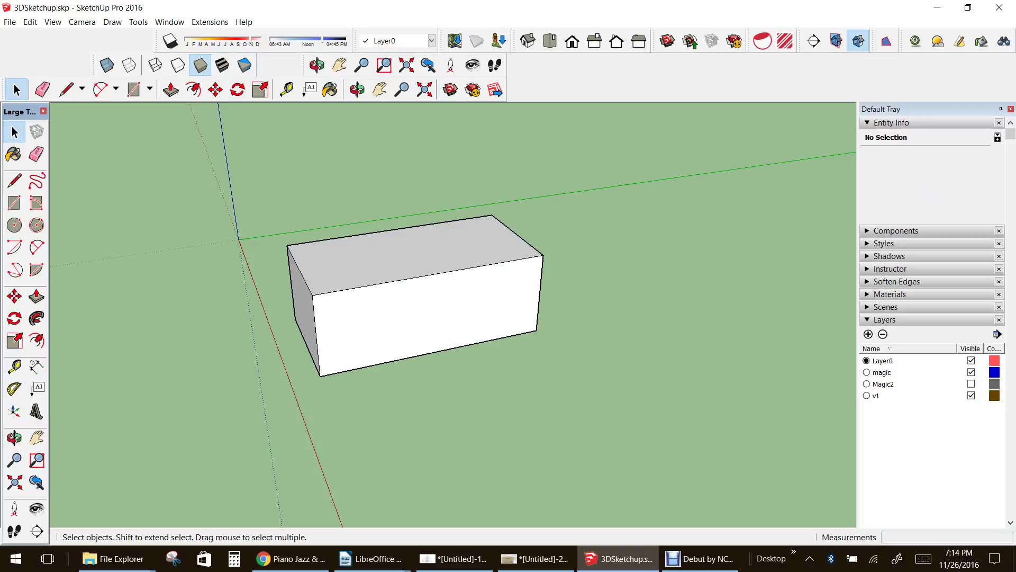
{"action": "left_click", "coordinate": [14, 296]}
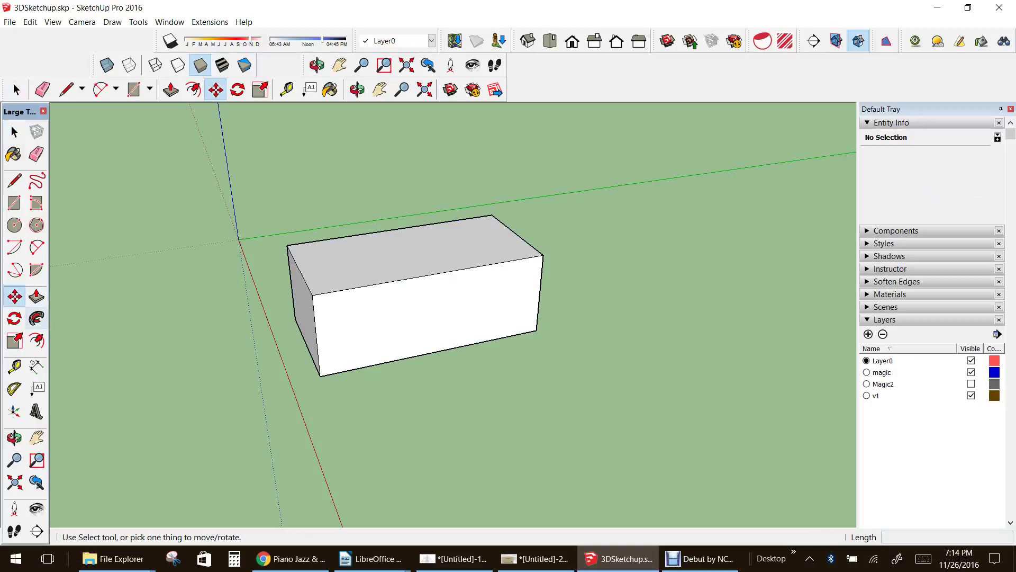
{"action": "left_click", "coordinate": [14, 132]}
Copy the grouped box 4' along the green axis so the copy butts against its end
{"action": "key", "text": "ctrl+a"}
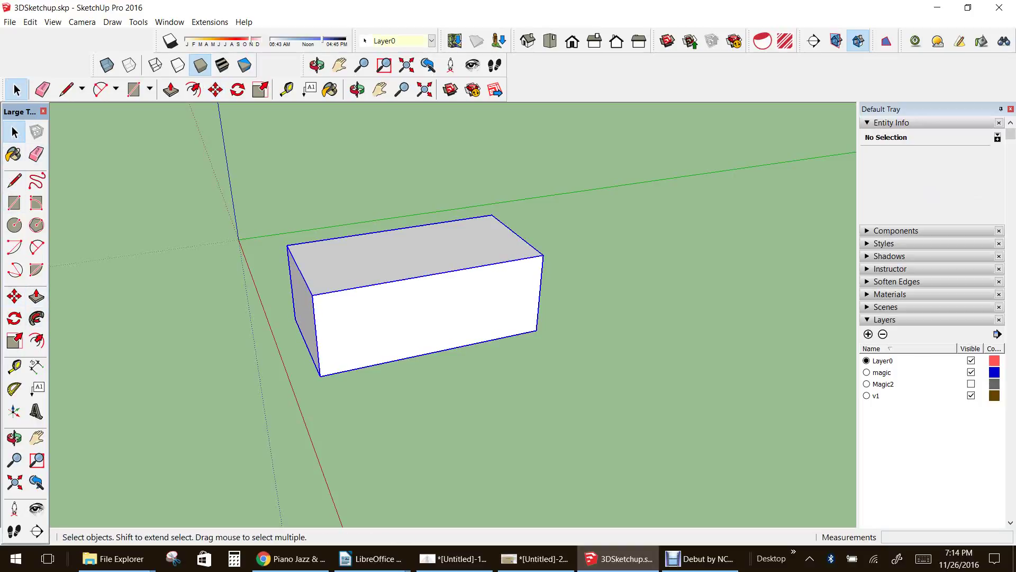
{"action": "key", "text": "m"}
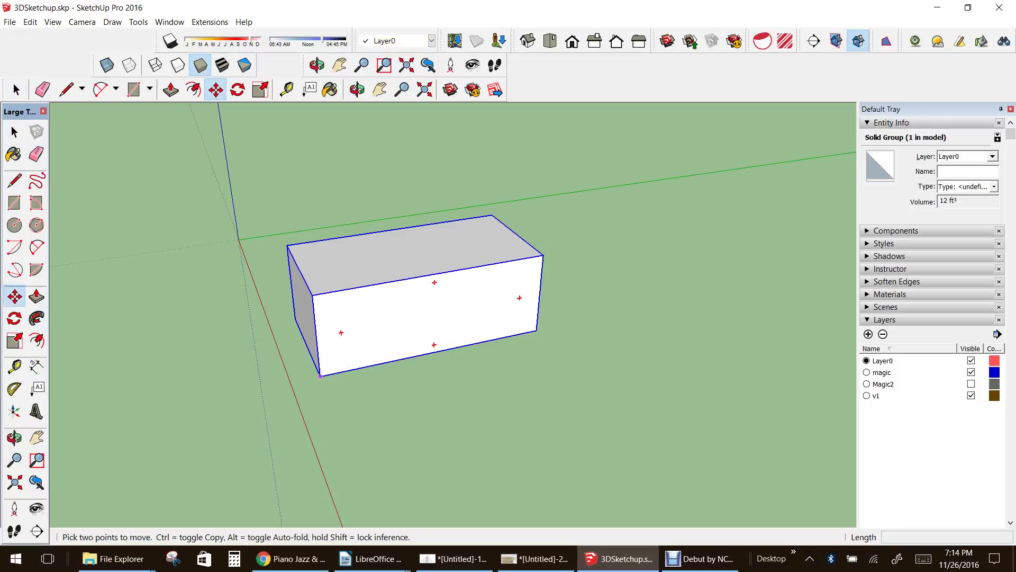
{"action": "left_click", "coordinate": [320, 376]}
{"action": "key", "text": "ctrl"}
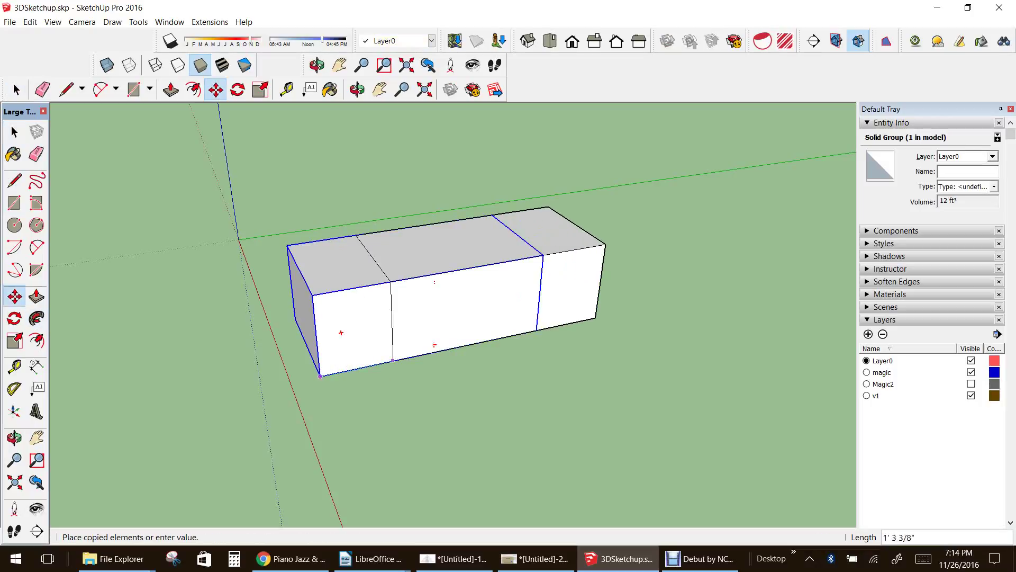
{"action": "left_click", "coordinate": [536, 330]}
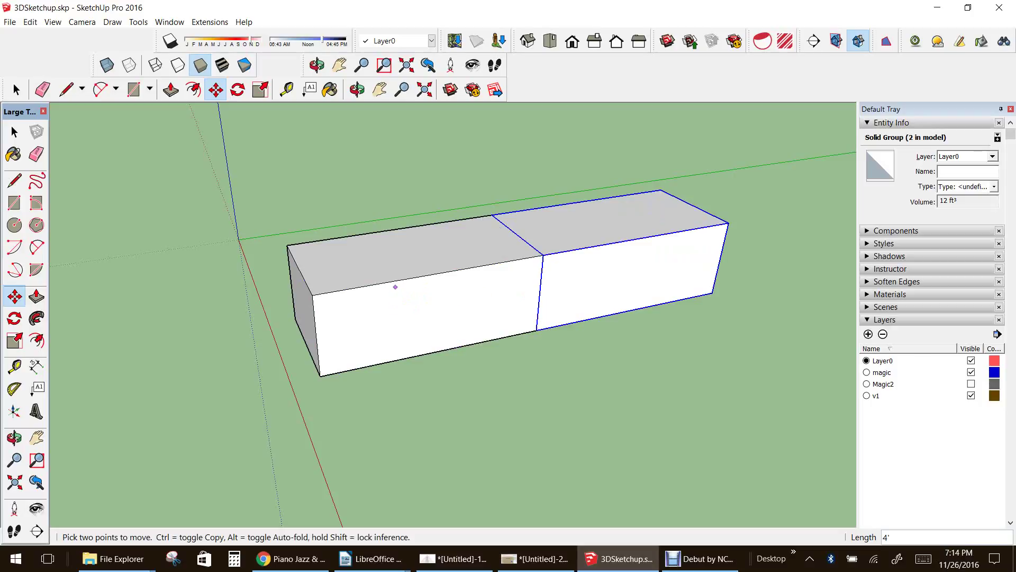
Place two more copies of the block end to end to make a row of four
{"action": "left_click", "coordinate": [543, 329]}
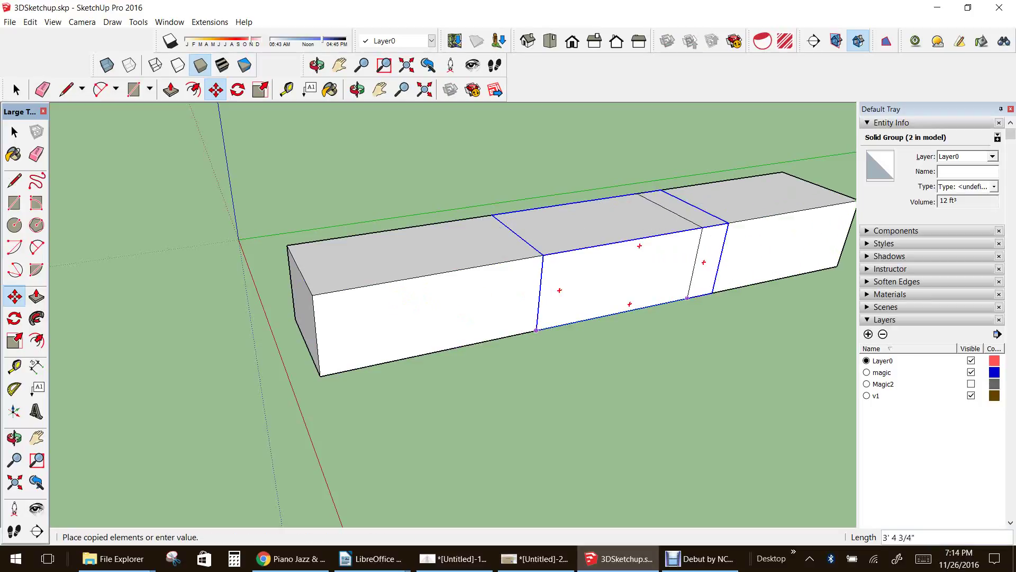
{"action": "left_click", "coordinate": [712, 293]}
{"action": "scroll", "coordinate": [603, 294], "scroll_direction": "down", "scroll_amount": 2}
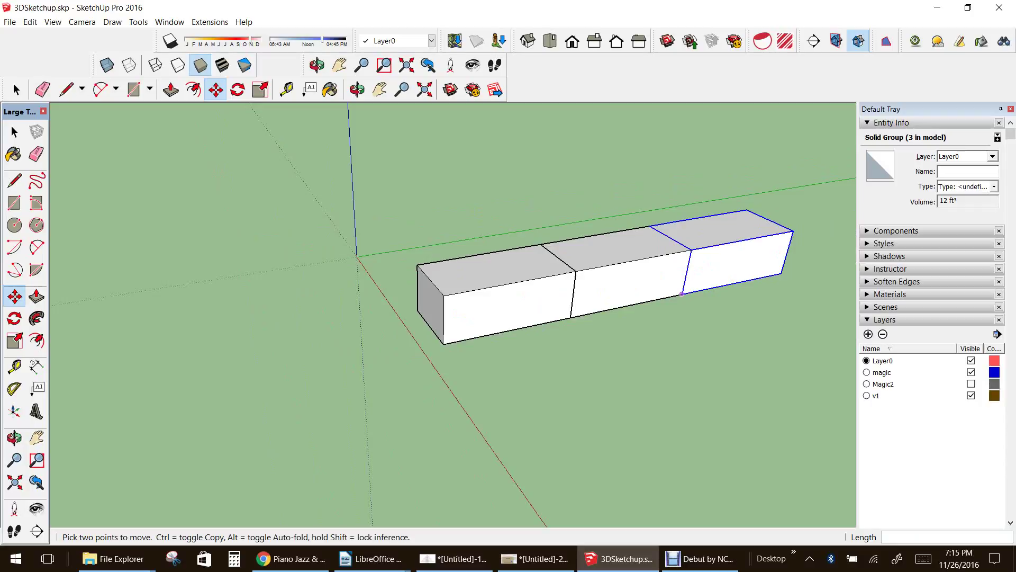
{"action": "left_click", "coordinate": [690, 292]}
{"action": "left_click", "coordinate": [781, 273]}
Copy the whole four-block row 2' 6" diagonally onto its top as a second course offset by half a block
{"action": "scroll", "coordinate": [484, 318], "scroll_direction": "down", "scroll_amount": 3}
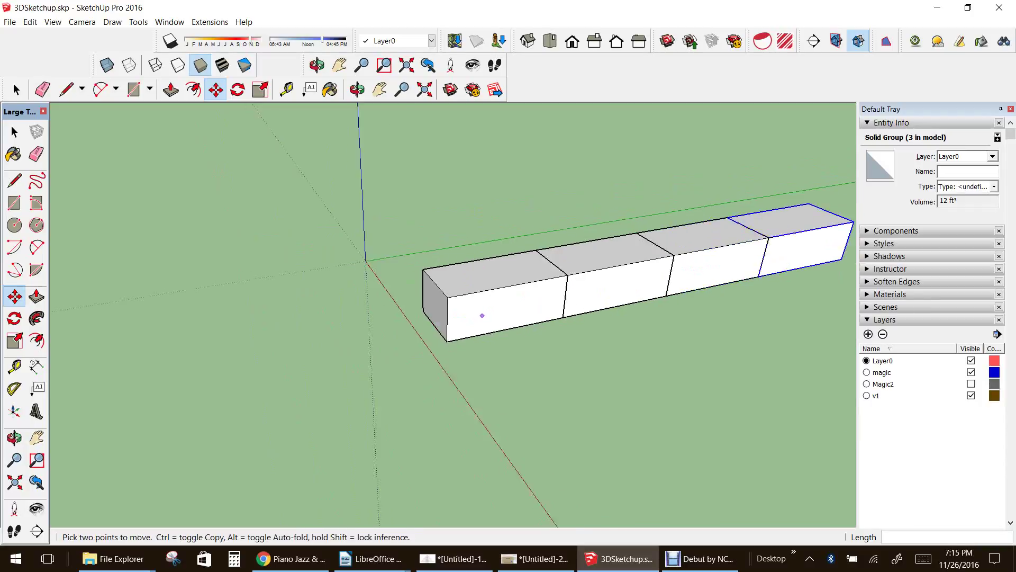
{"action": "left_click", "coordinate": [14, 132]}
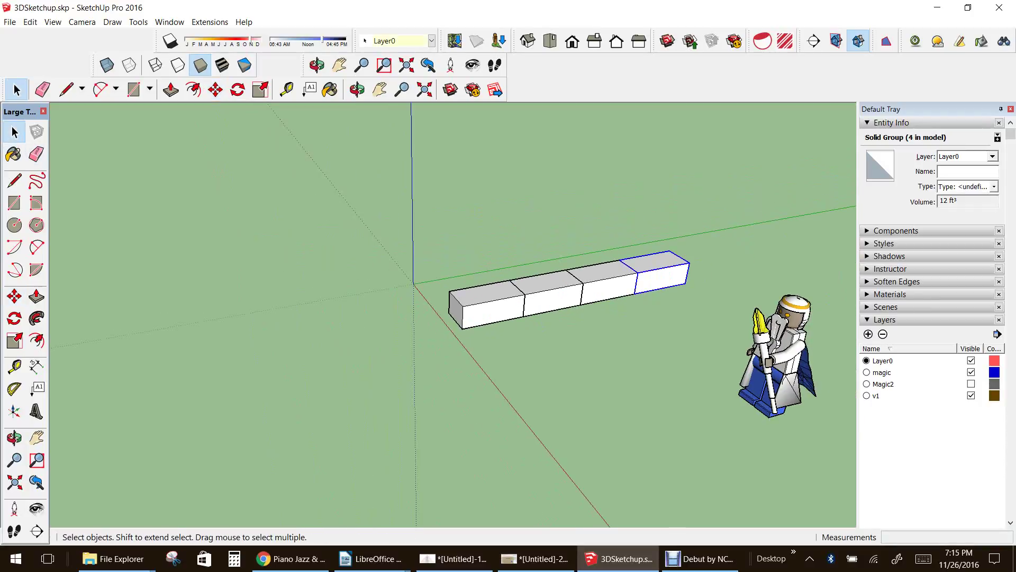
{"action": "left_click_drag", "start_coordinate": [423, 207], "coordinate": [709, 365]}
{"action": "scroll", "coordinate": [563, 324], "scroll_direction": "up", "scroll_amount": 2}
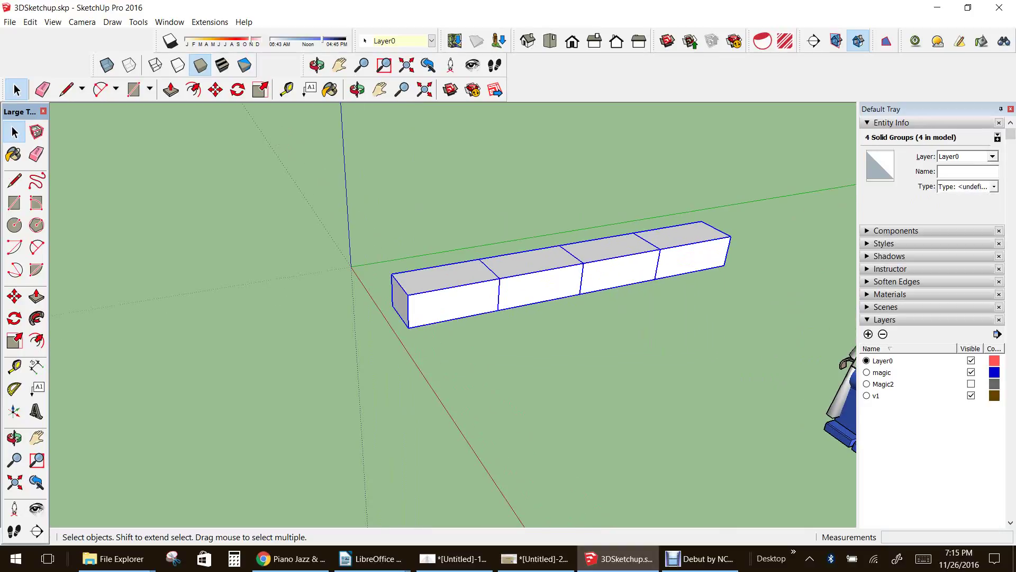
{"action": "left_click", "coordinate": [14, 297]}
{"action": "key", "text": "ctrl"}
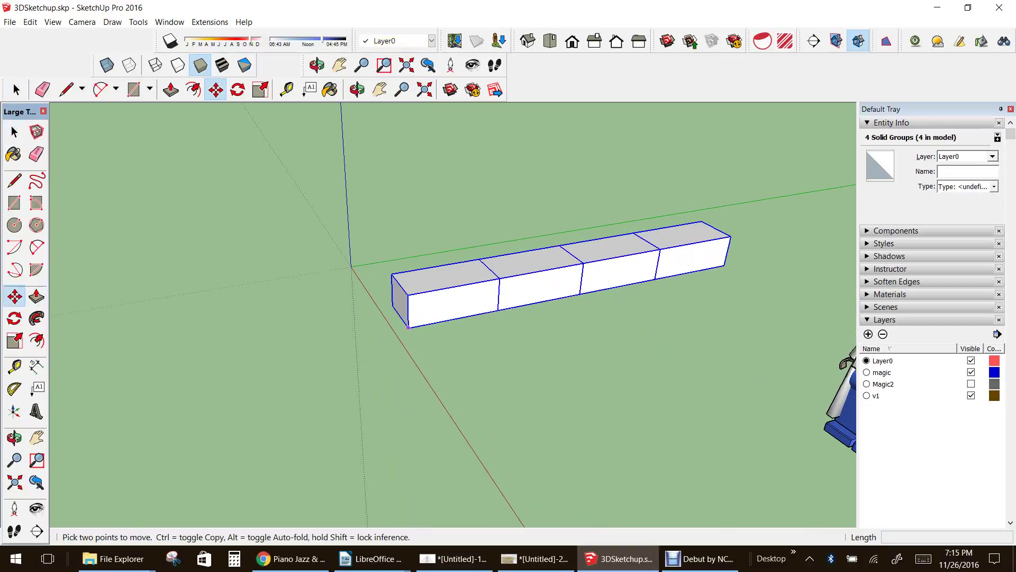
{"action": "left_click", "coordinate": [408, 327]}
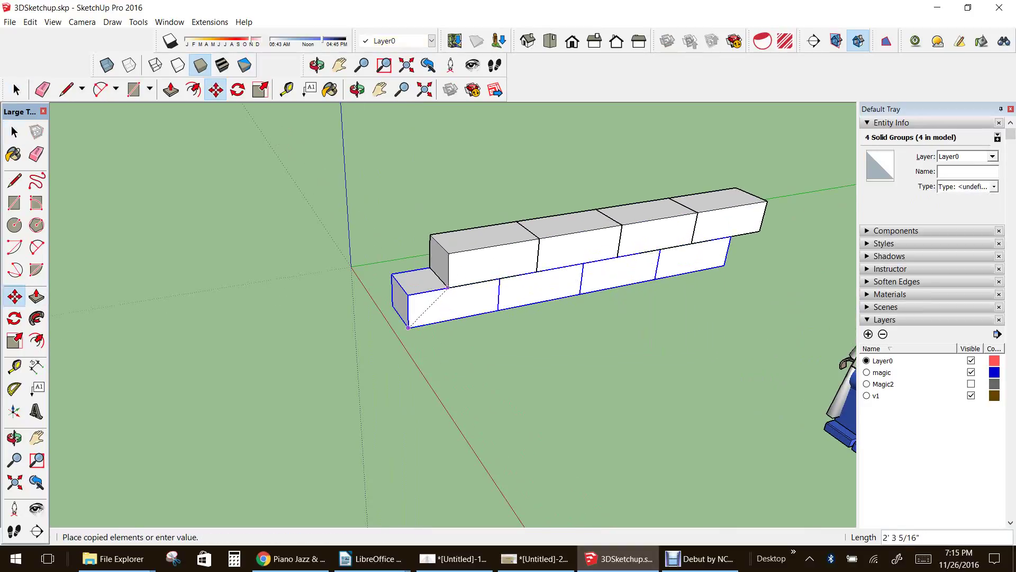
{"action": "left_click", "coordinate": [455, 286]}
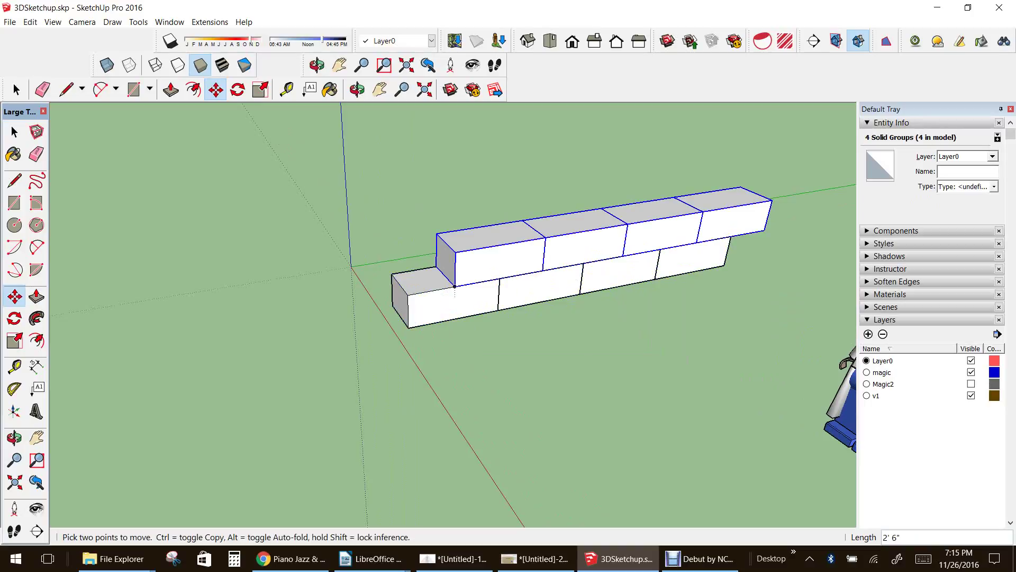
Select the four bottom-course blocks and copy them 3' straight up as a third course
{"action": "scroll", "coordinate": [465, 284], "scroll_direction": "up", "scroll_amount": 2}
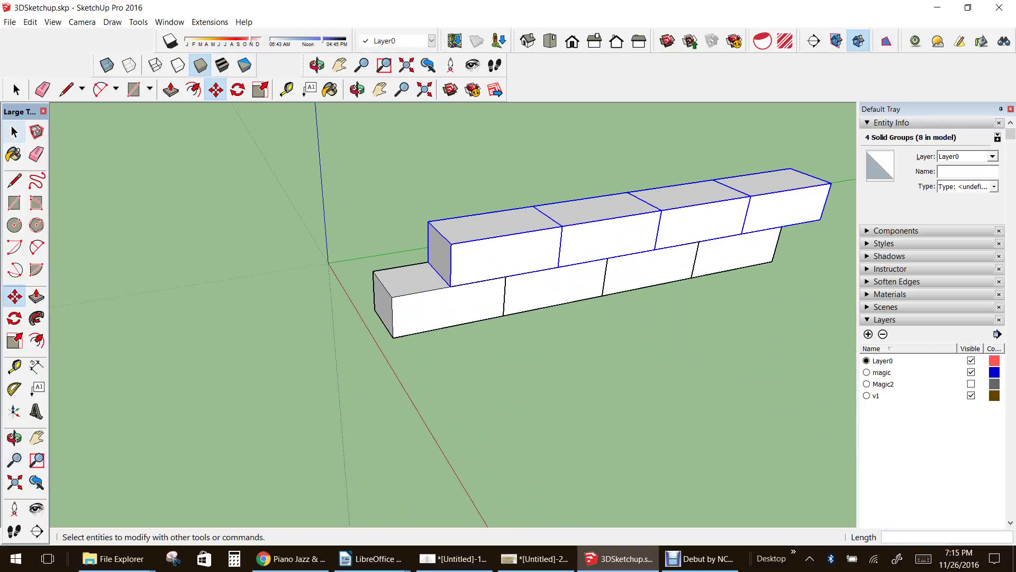
{"action": "key", "text": "space"}
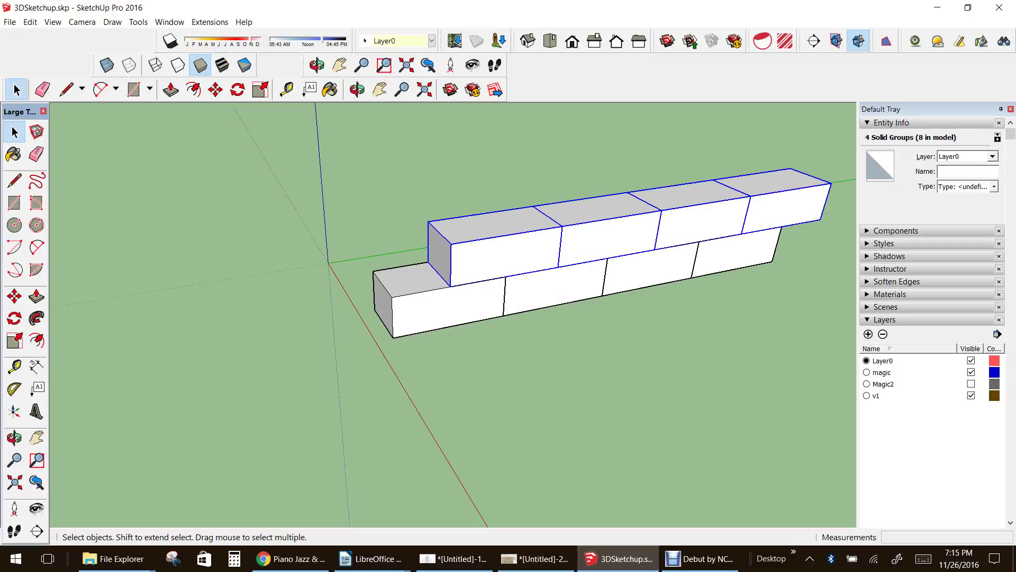
{"action": "left_click", "coordinate": [735, 253]}
{"action": "left_click", "coordinate": [651, 269], "text": "shift"}
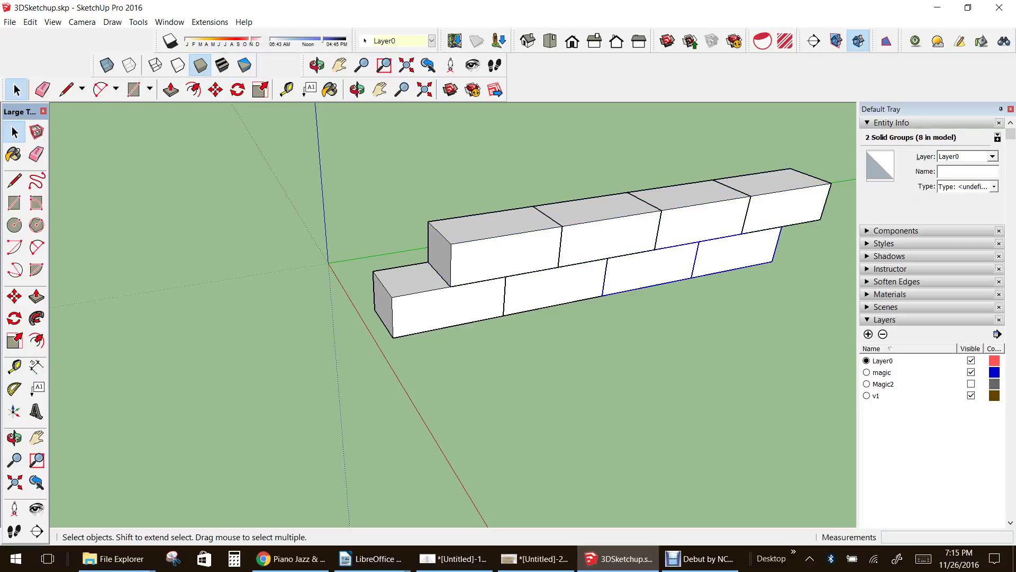
{"action": "left_click", "coordinate": [453, 306], "text": "shift"}
{"action": "left_click", "coordinate": [15, 296]}
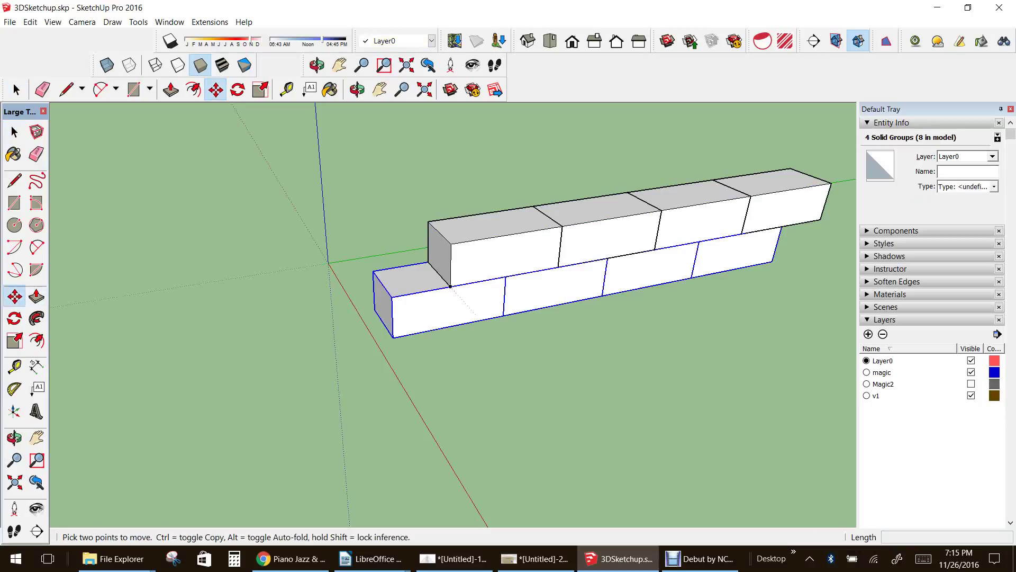
{"action": "key", "text": "ctrl"}
{"action": "left_click", "coordinate": [502, 315]}
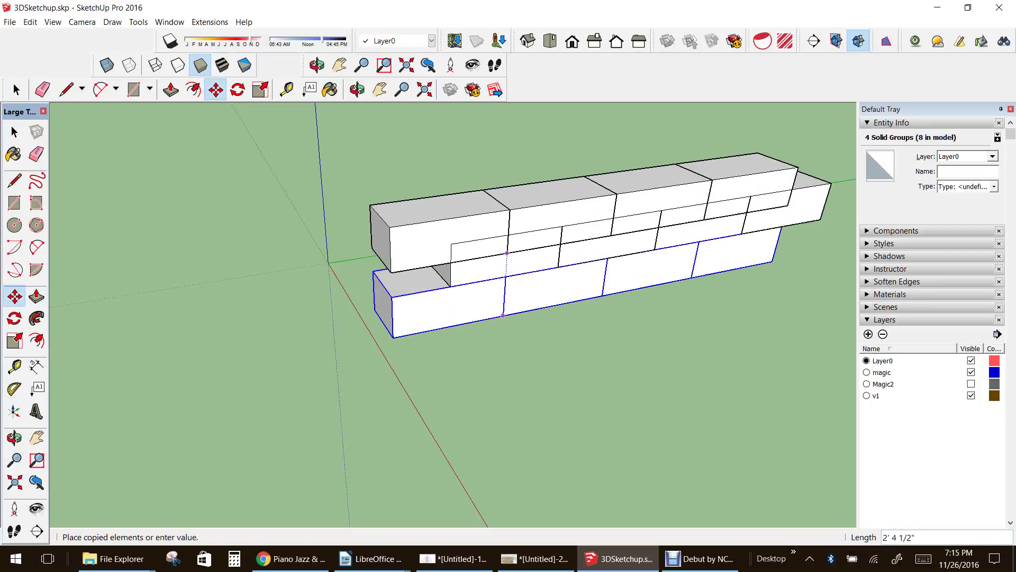
{"action": "left_click", "coordinate": [508, 234]}
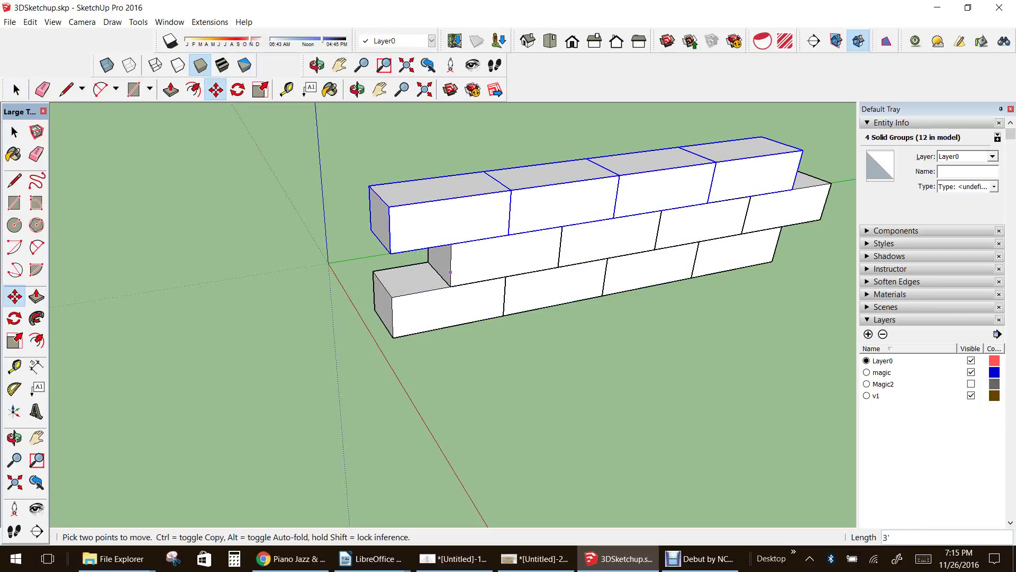
Copy the middle course's first block 4' outward to fill the gap at the wall's near end
{"action": "left_click", "coordinate": [37, 438]}
{"action": "left_click_drag", "start_coordinate": [477, 312], "coordinate": [356, 355]}
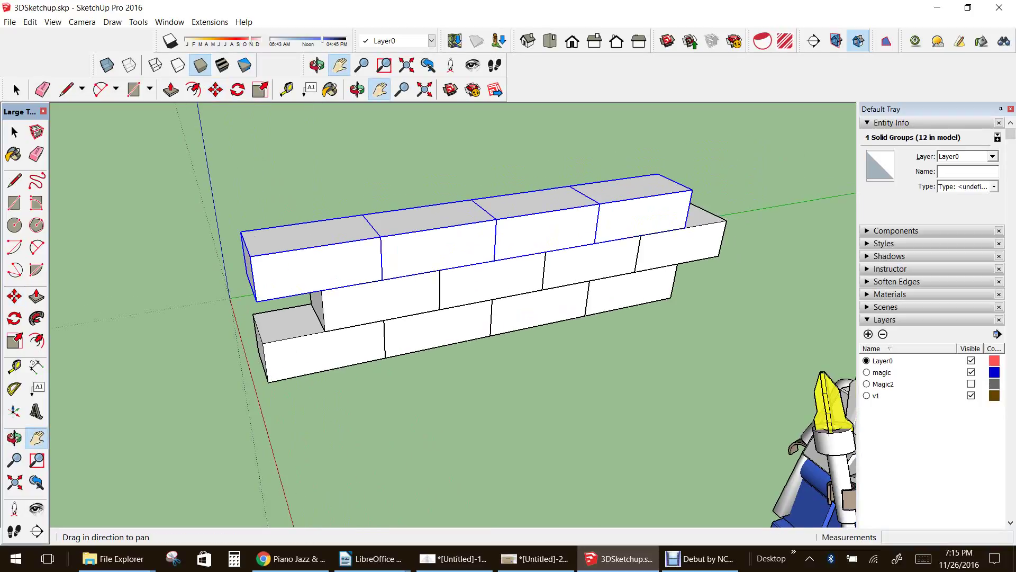
{"action": "left_click", "coordinate": [14, 131]}
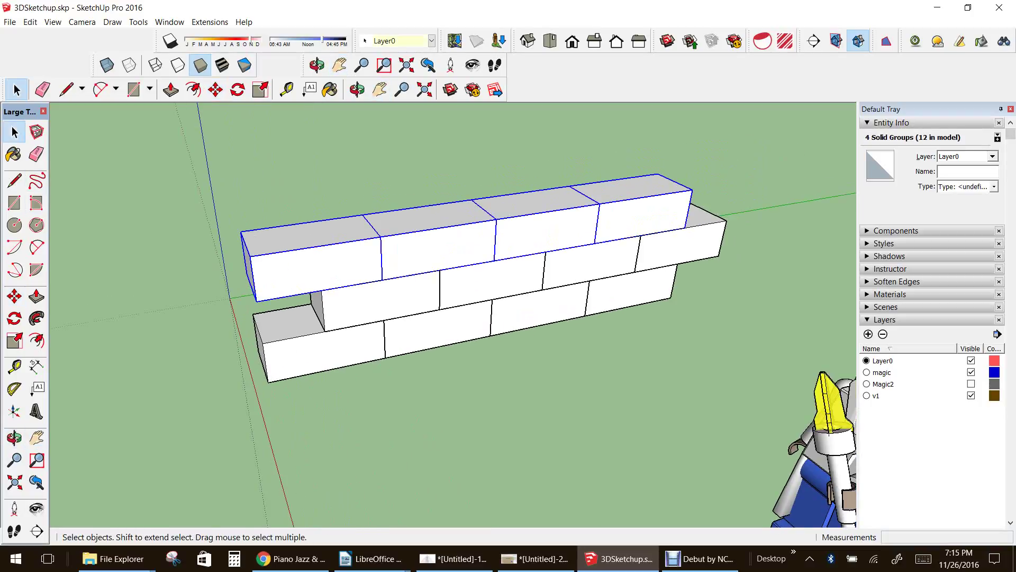
{"action": "left_click", "coordinate": [370, 295]}
{"action": "scroll", "coordinate": [369, 292], "scroll_direction": "up", "scroll_amount": 2}
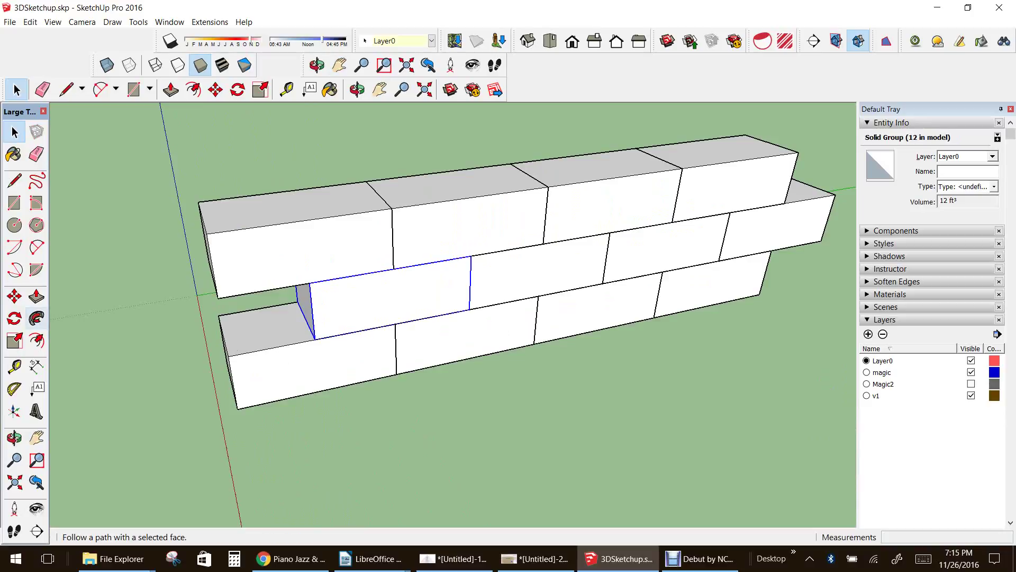
{"action": "left_click", "coordinate": [15, 296]}
{"action": "left_click", "coordinate": [469, 309]}
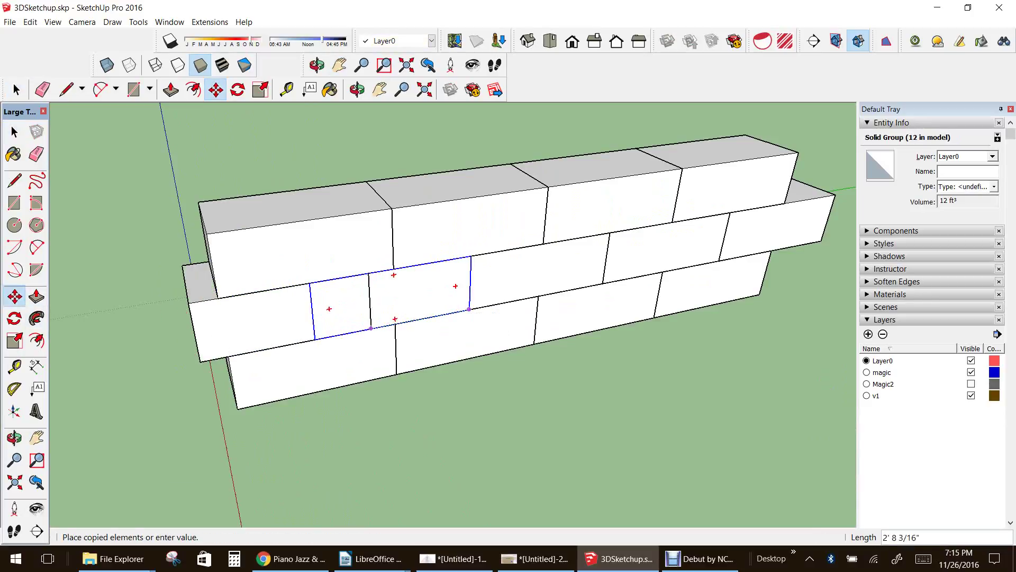
{"action": "left_click", "coordinate": [314, 339]}
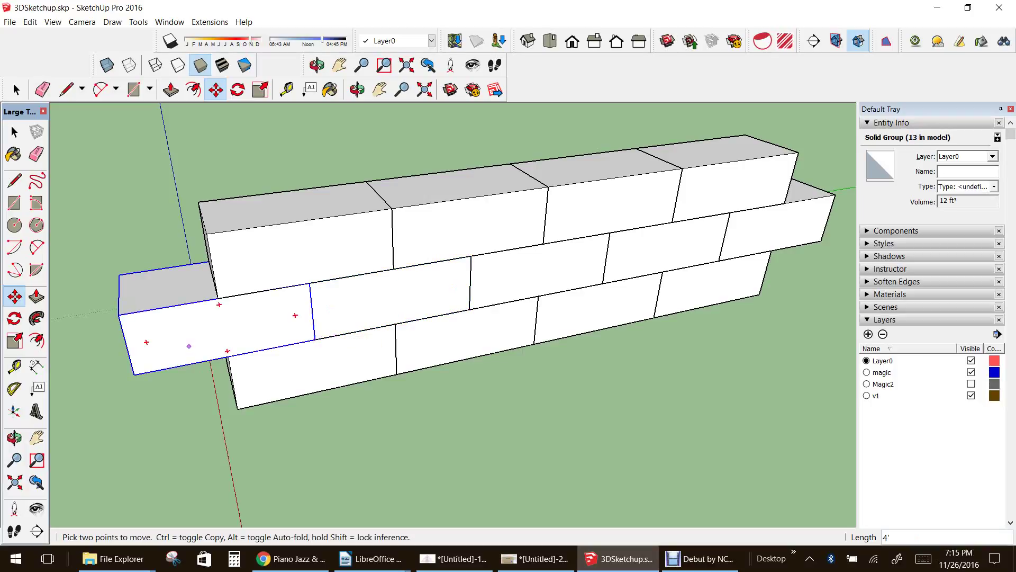
Open the protruding block's group and push its end face in 2' so it sits flush with the wall's end
{"action": "left_click", "coordinate": [14, 438]}
{"action": "left_click_drag", "start_coordinate": [138, 418], "coordinate": [275, 365]}
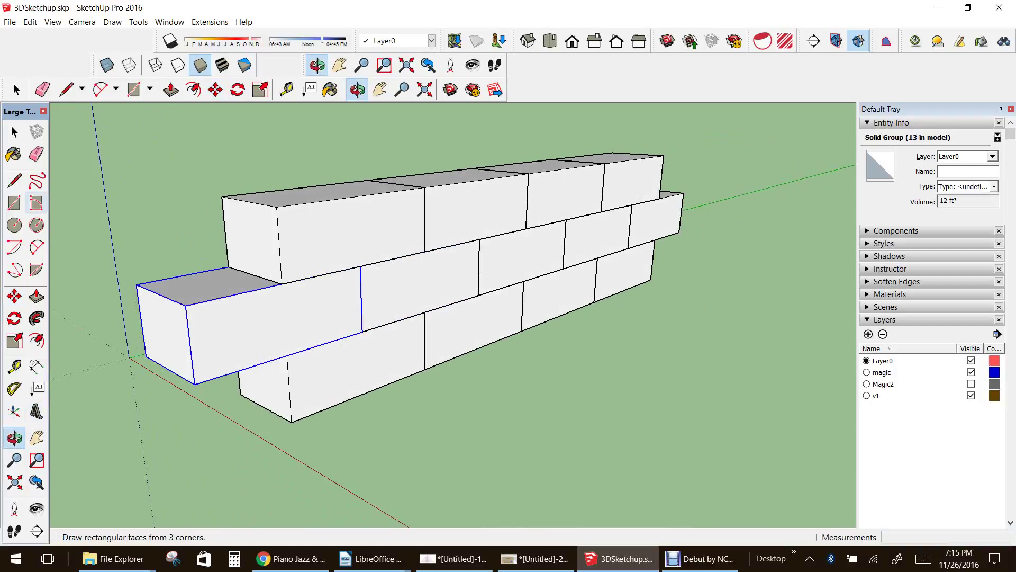
{"action": "left_click", "coordinate": [14, 132]}
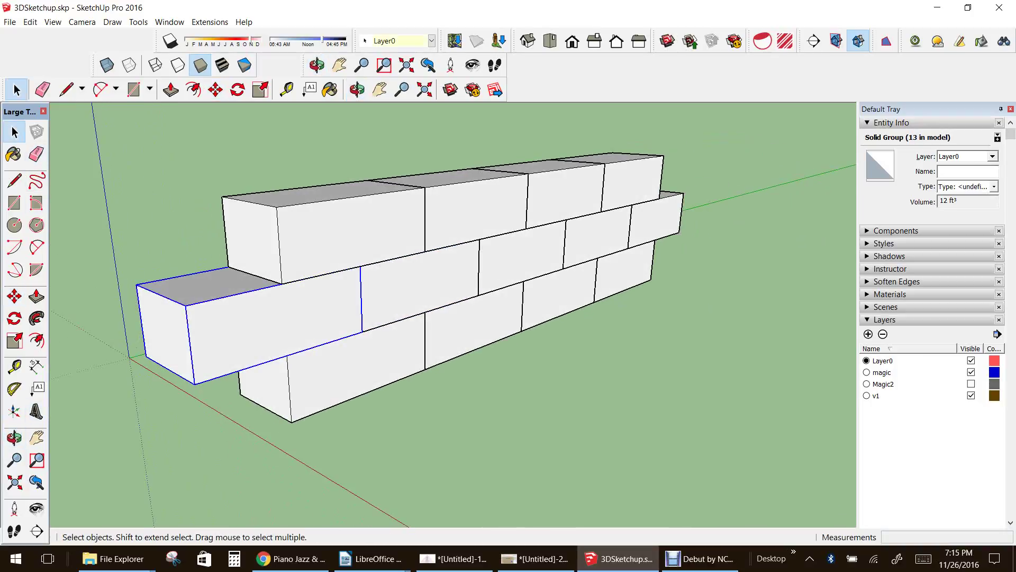
{"action": "double_click", "coordinate": [249, 328]}
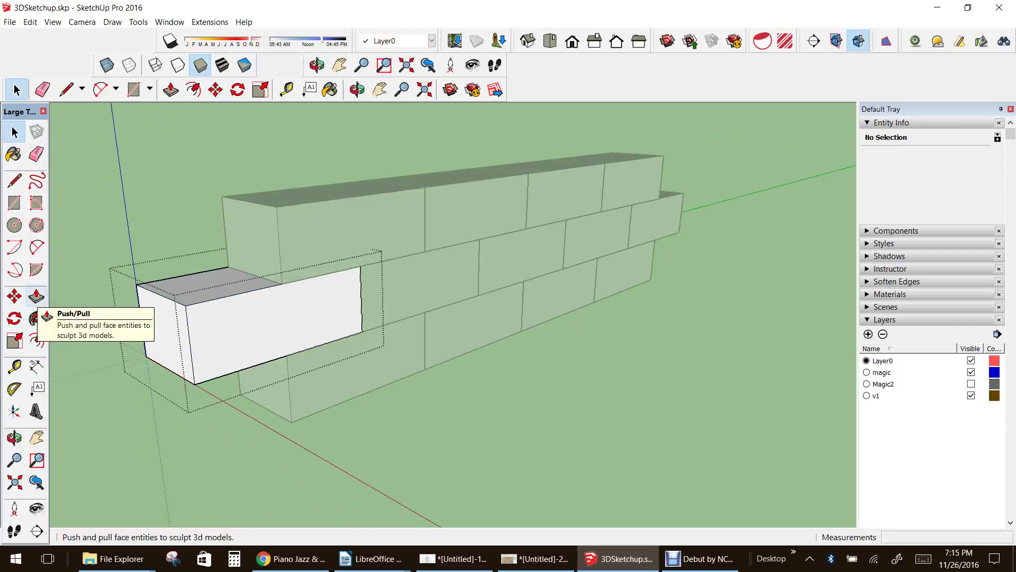
{"action": "left_click", "coordinate": [36, 296]}
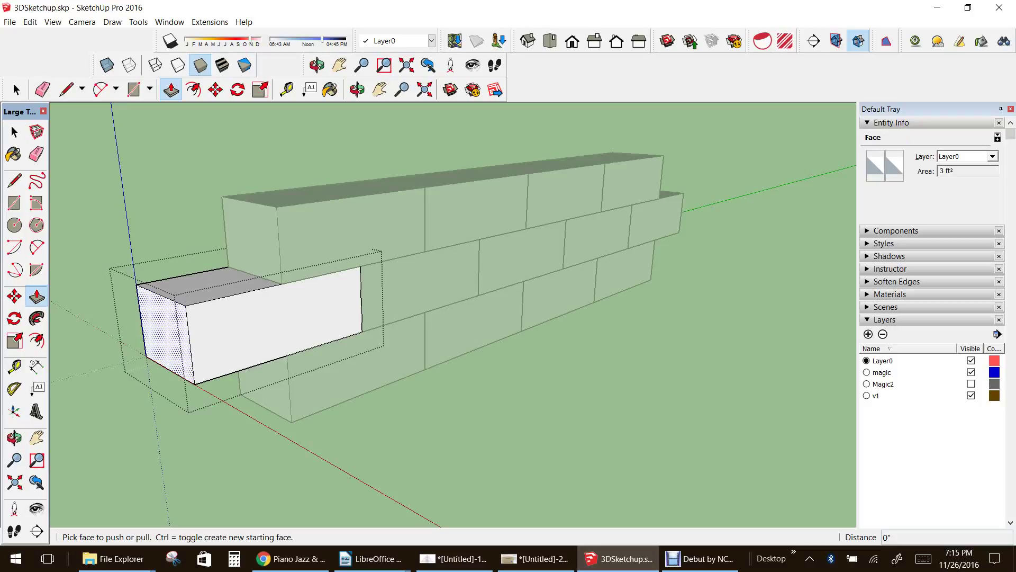
{"action": "left_click_drag", "start_coordinate": [164, 330], "coordinate": [234, 260]}
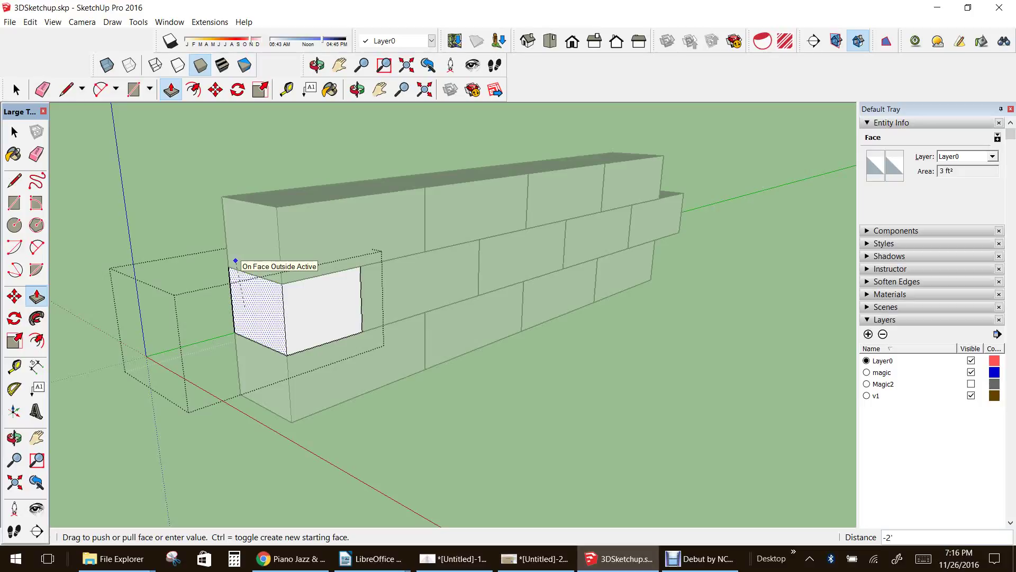
Finish pushing the near-end middle-course block's end face in 2' and close the block's group
{"action": "left_click_drag", "start_coordinate": [231, 249], "coordinate": [232, 249]}
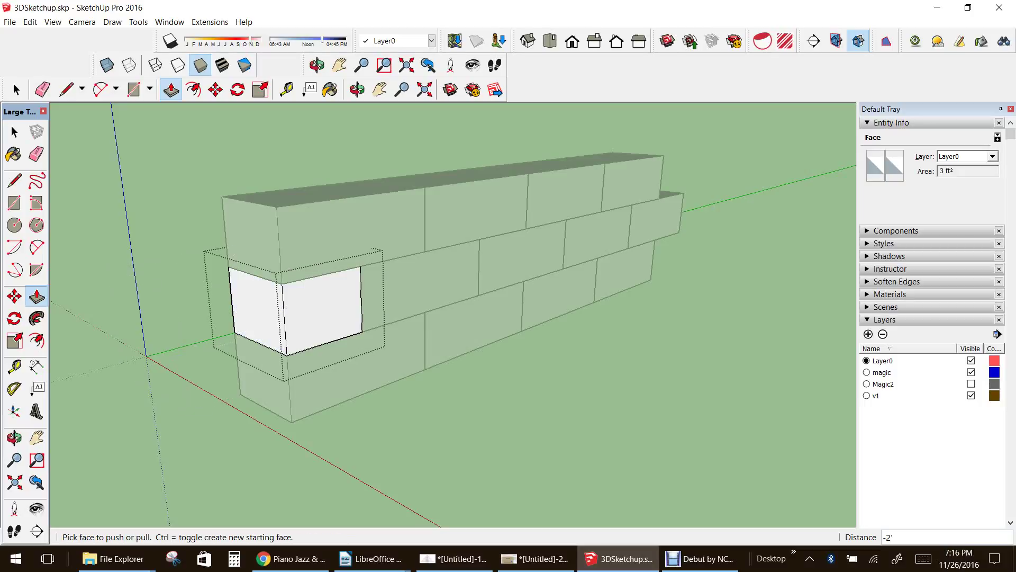
{"action": "left_click", "coordinate": [15, 132]}
{"action": "left_click", "coordinate": [132, 328]}
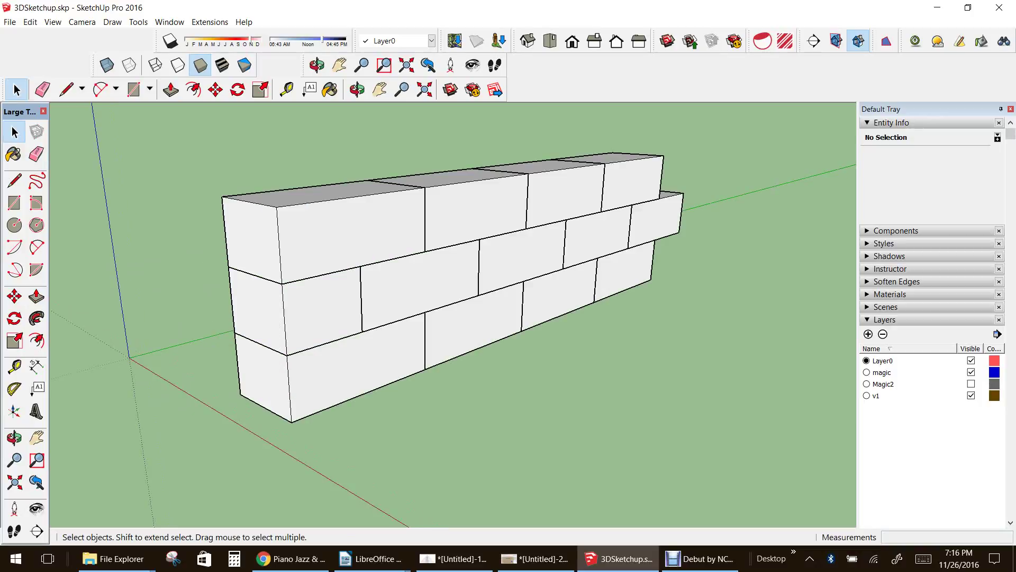
Open the group of the middle-course block that protrudes at the wall's far end
{"action": "left_click", "coordinate": [14, 438]}
{"action": "left_click_drag", "start_coordinate": [450, 344], "coordinate": [265, 281]}
{"action": "scroll", "coordinate": [307, 278], "scroll_direction": "down", "scroll_amount": 3}
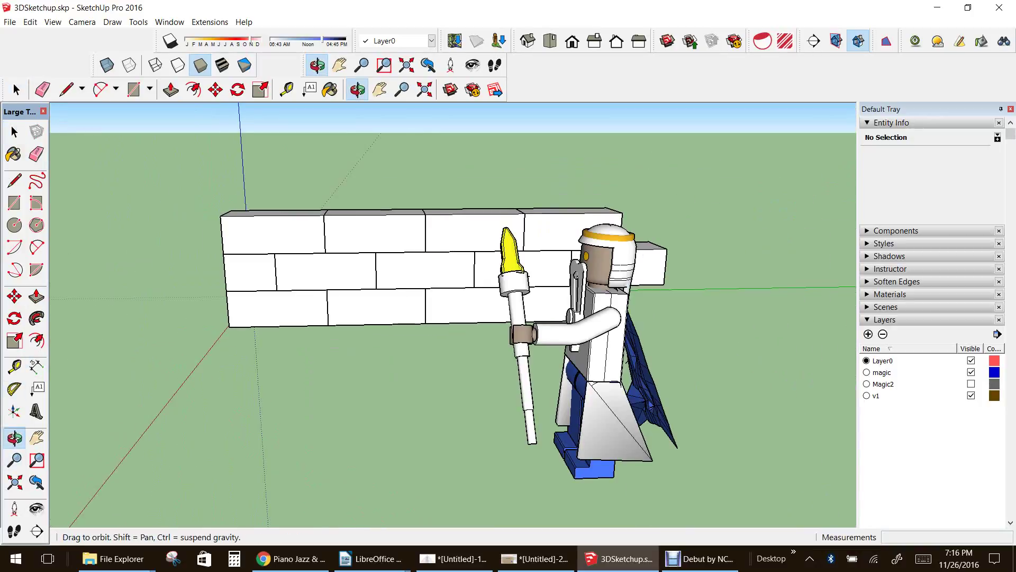
{"action": "left_click_drag", "start_coordinate": [503, 296], "coordinate": [344, 320]}
{"action": "scroll", "coordinate": [662, 328], "scroll_direction": "up", "scroll_amount": 2}
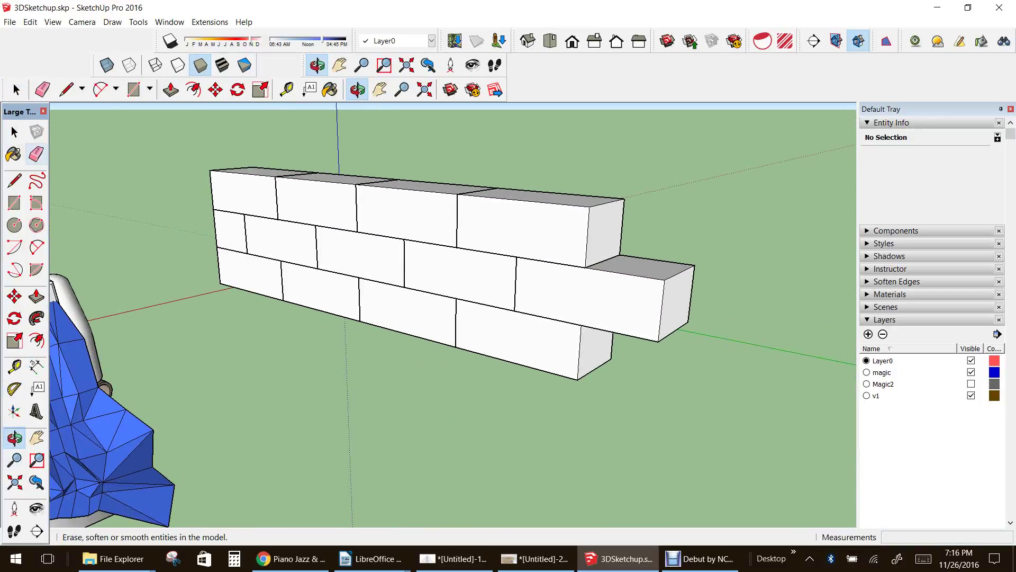
{"action": "left_click", "coordinate": [14, 132]}
{"action": "left_click", "coordinate": [609, 300]}
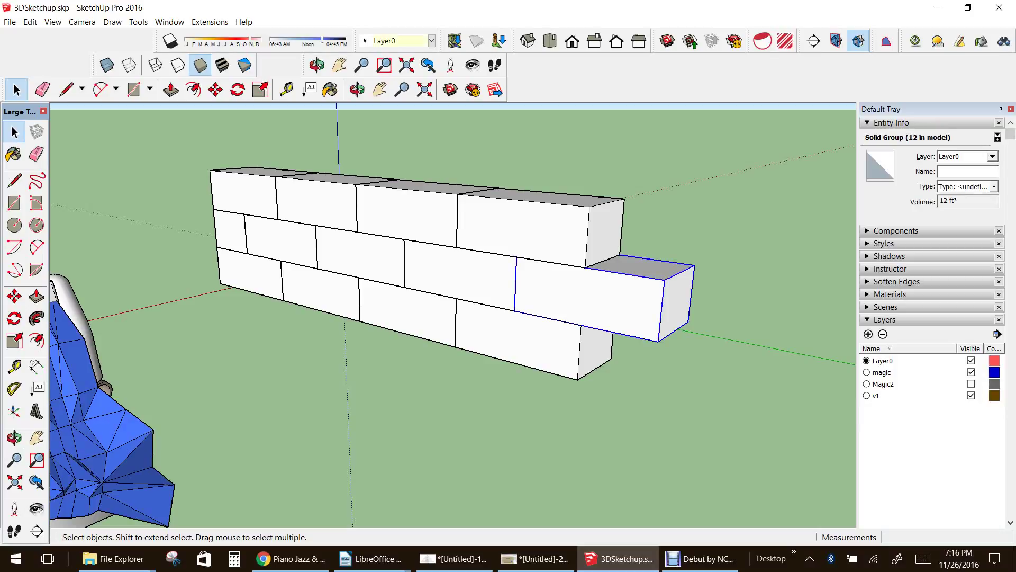
{"action": "double_click", "coordinate": [609, 299]}
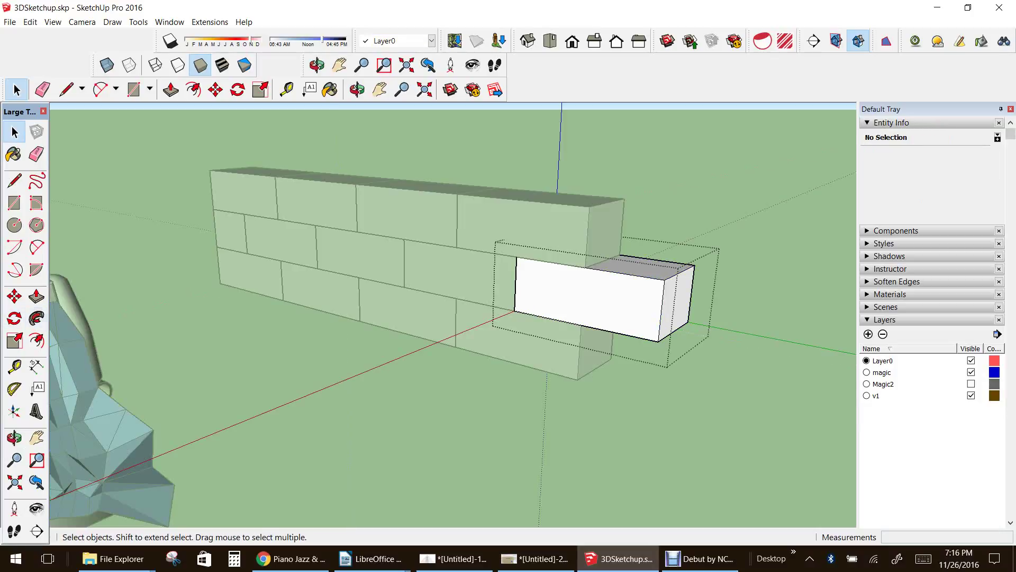
Push the far-end block's end face in 2' to sit flush with the wall, and close its group
{"action": "left_click", "coordinate": [170, 89]}
{"action": "left_click_drag", "start_coordinate": [680, 297], "coordinate": [620, 255]}
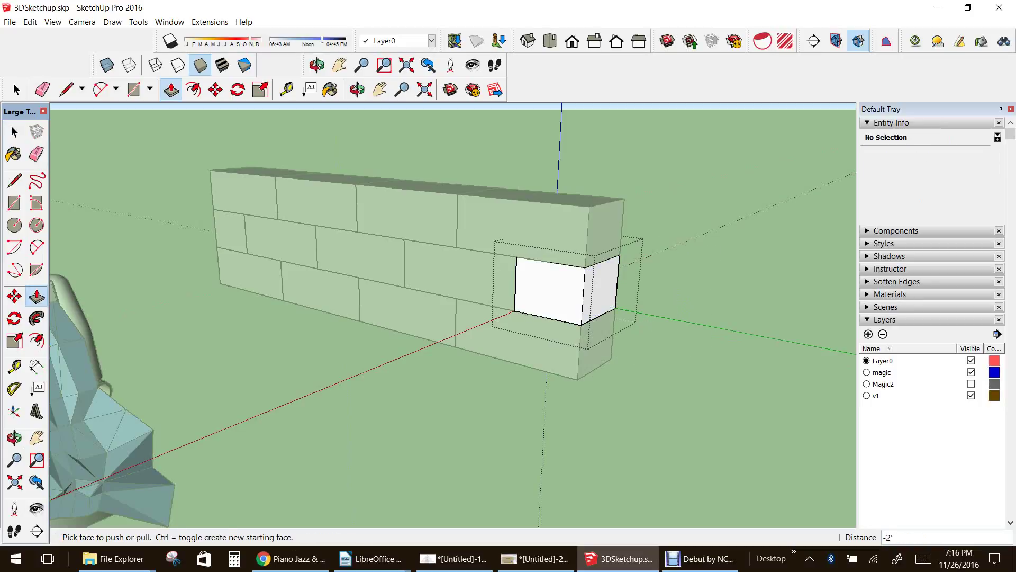
{"action": "key", "text": "space"}
{"action": "key", "text": "Escape"}
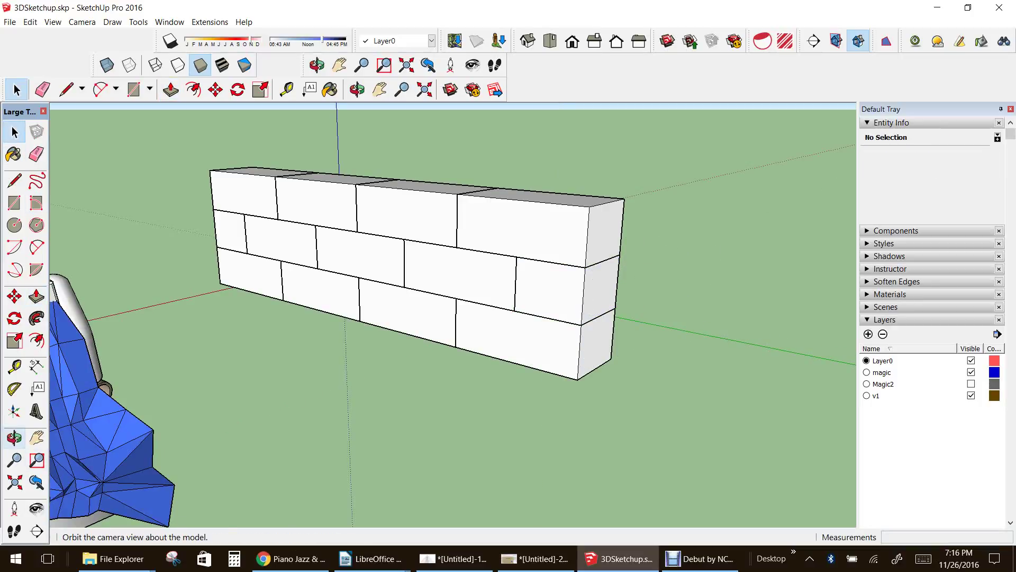
Select all the wall's blocks and copy them about 10' 3" along the red axis as a second wall
{"action": "left_click", "coordinate": [14, 438]}
{"action": "left_click_drag", "start_coordinate": [371, 317], "coordinate": [264, 318]}
{"action": "middle_click_drag", "start_coordinate": [264, 317], "coordinate": [297, 312]}
{"action": "scroll", "coordinate": [408, 307], "scroll_direction": "down", "scroll_amount": 2}
{"action": "left_click_drag", "start_coordinate": [296, 312], "coordinate": [347, 296]}
{"action": "left_click", "coordinate": [15, 132]}
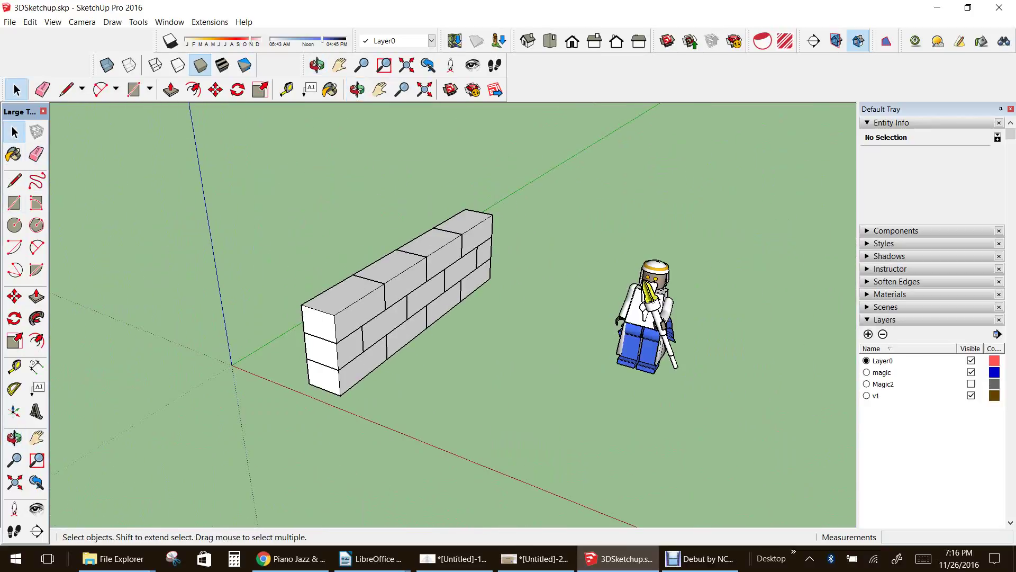
{"action": "left_click_drag", "start_coordinate": [269, 157], "coordinate": [550, 425]}
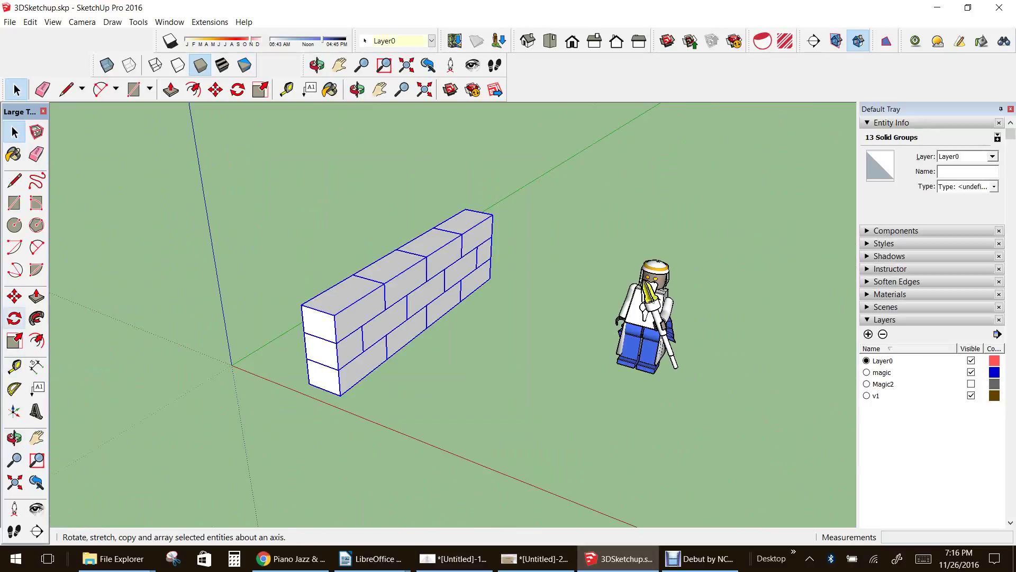
{"action": "left_click", "coordinate": [14, 297]}
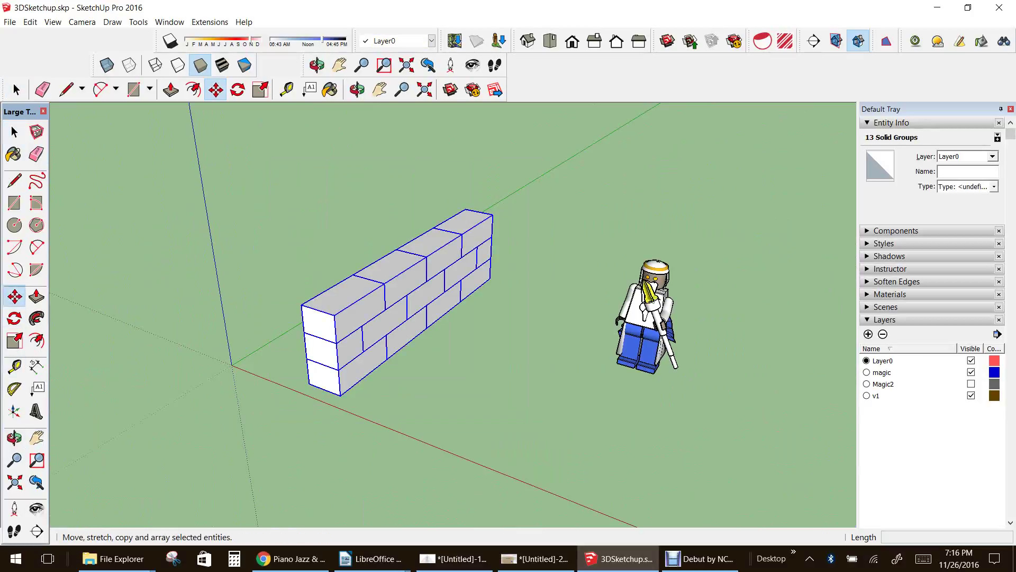
{"action": "left_click", "coordinate": [340, 395]}
{"action": "key", "text": "ctrl"}
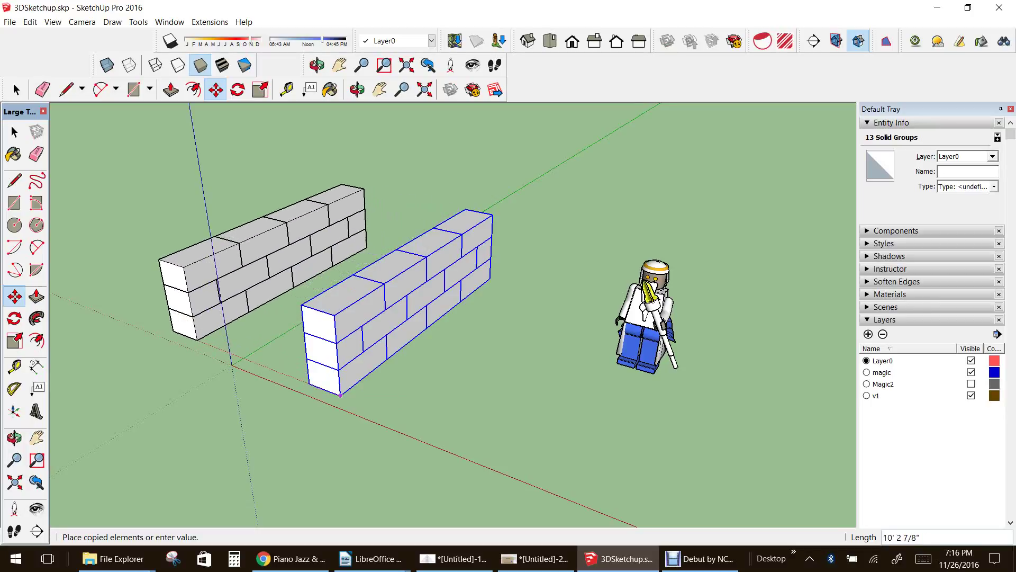
{"action": "left_click", "coordinate": [197, 339]}
Copy the second wall about 10' 4" further along the red axis as a third parallel wall
{"action": "left_click", "coordinate": [197, 340]}
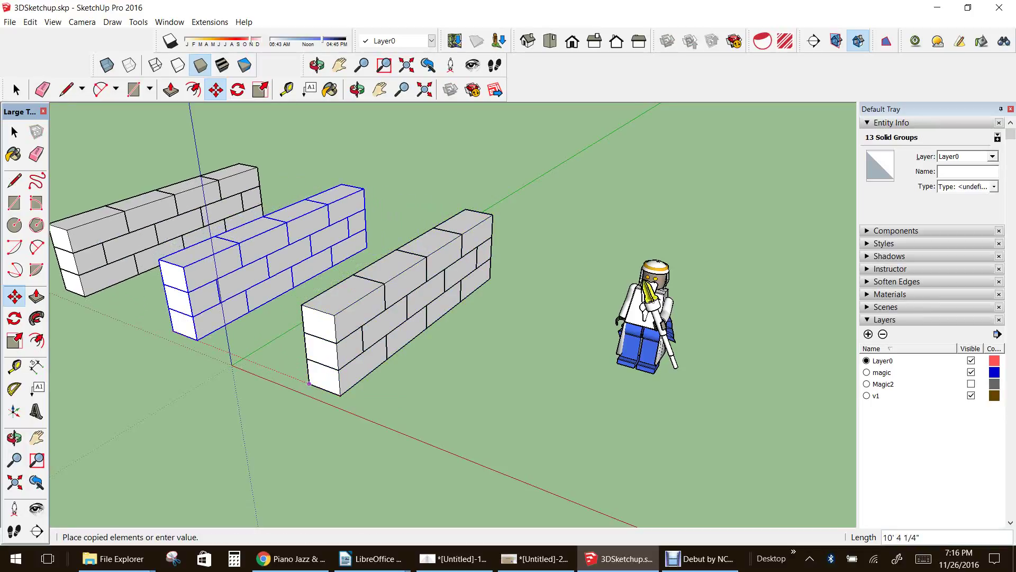
{"action": "left_click", "coordinate": [80, 281]}
{"action": "scroll", "coordinate": [281, 375], "scroll_direction": "down", "scroll_amount": 2}
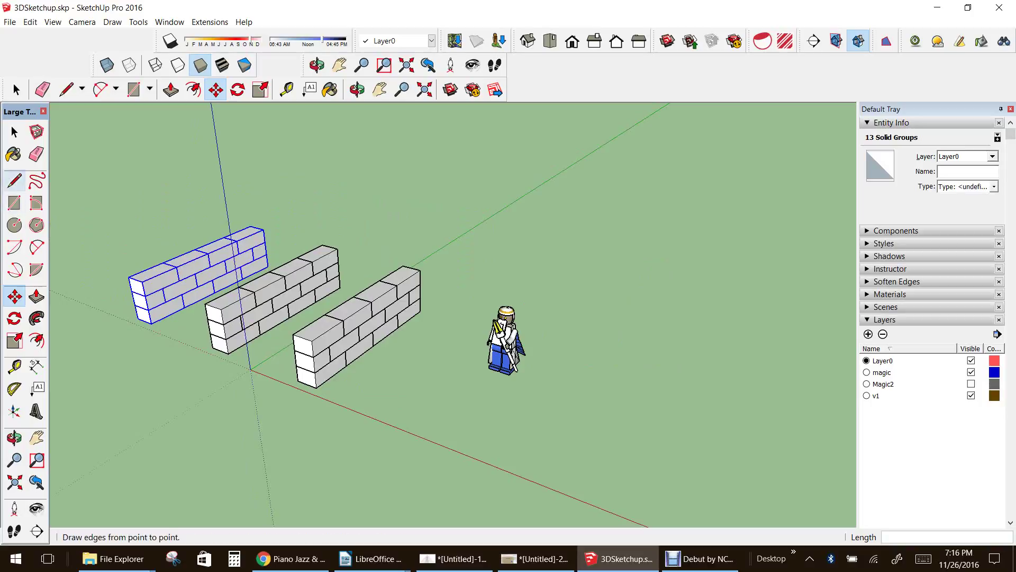
{"action": "left_click", "coordinate": [15, 132]}
{"action": "scroll", "coordinate": [204, 277], "scroll_direction": "up", "scroll_amount": 3}
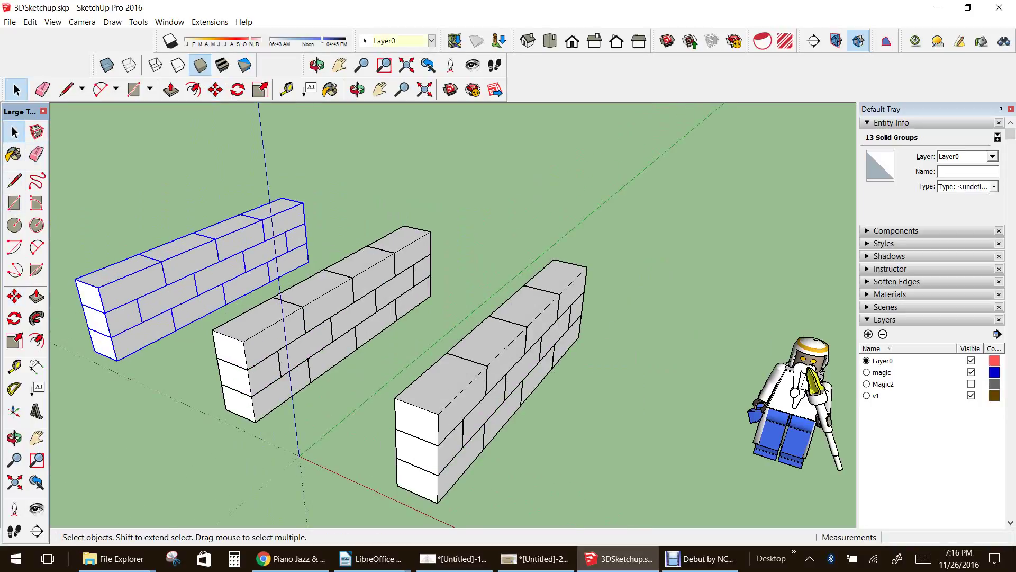
{"action": "scroll", "coordinate": [387, 396], "scroll_direction": "down", "scroll_amount": 2}
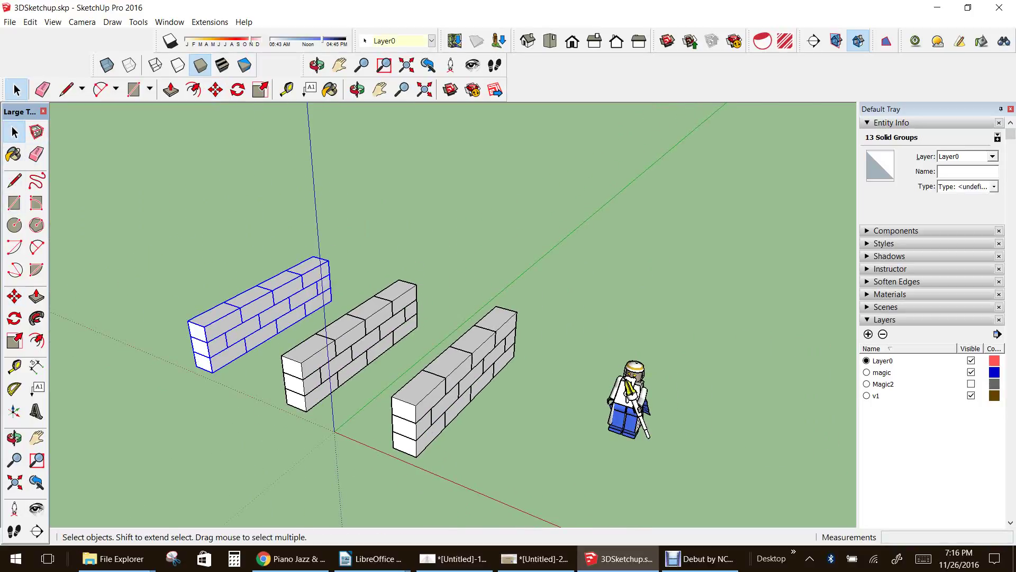
Copy the third wall about 16' 11" diagonally into the space in front, and copy that new wall about 8' 2" back toward the third wall
{"action": "left_click", "coordinate": [14, 296]}
{"action": "key", "text": "ctrl"}
{"action": "left_click", "coordinate": [213, 372]}
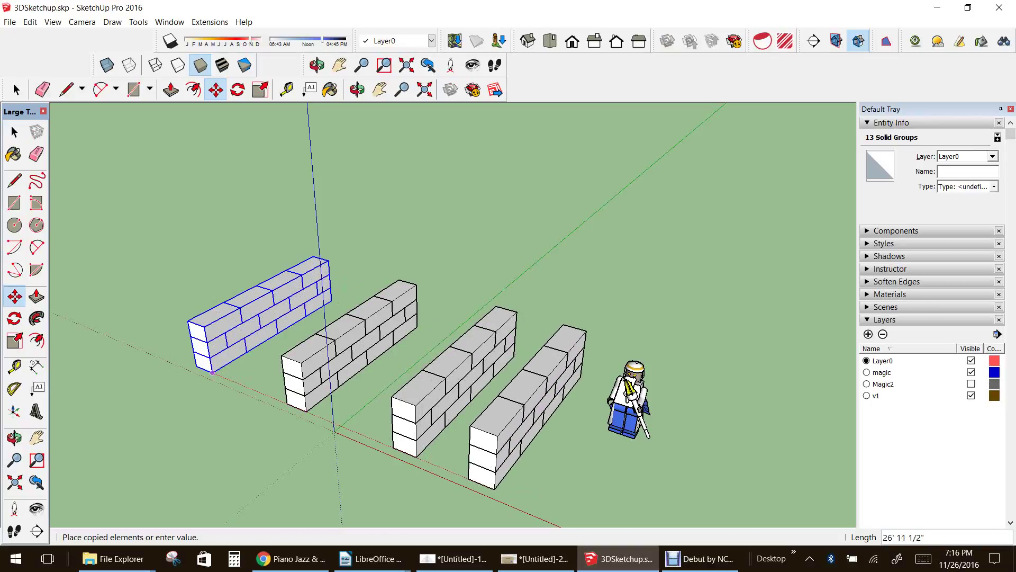
{"action": "left_click", "coordinate": [305, 481]}
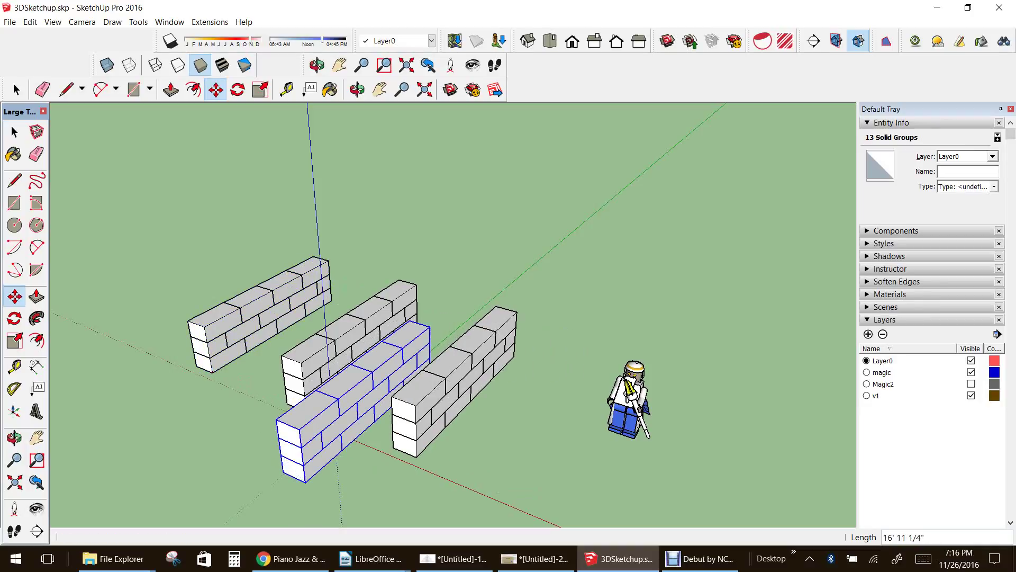
{"action": "left_click", "coordinate": [305, 482]}
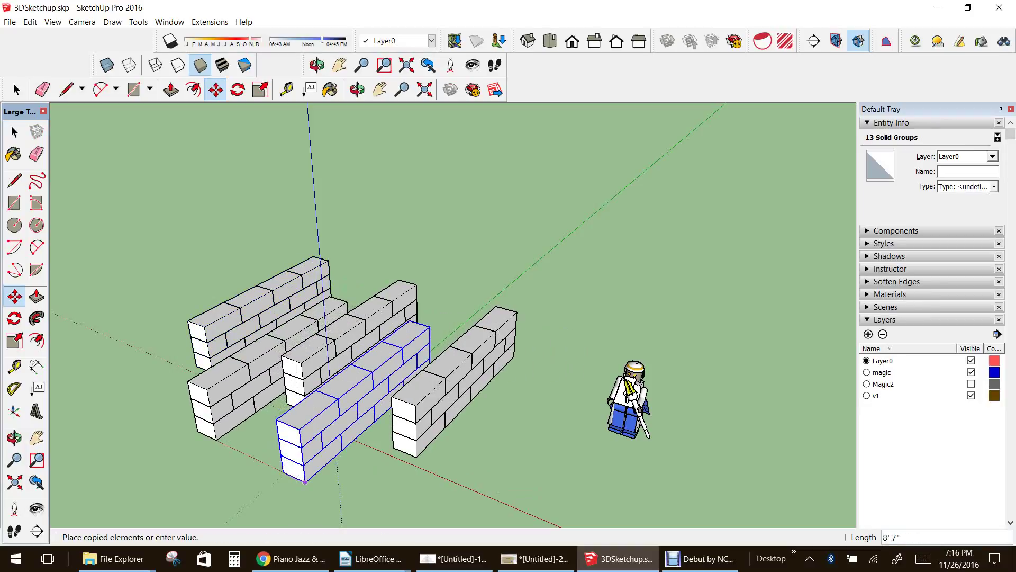
{"action": "left_click", "coordinate": [220, 441]}
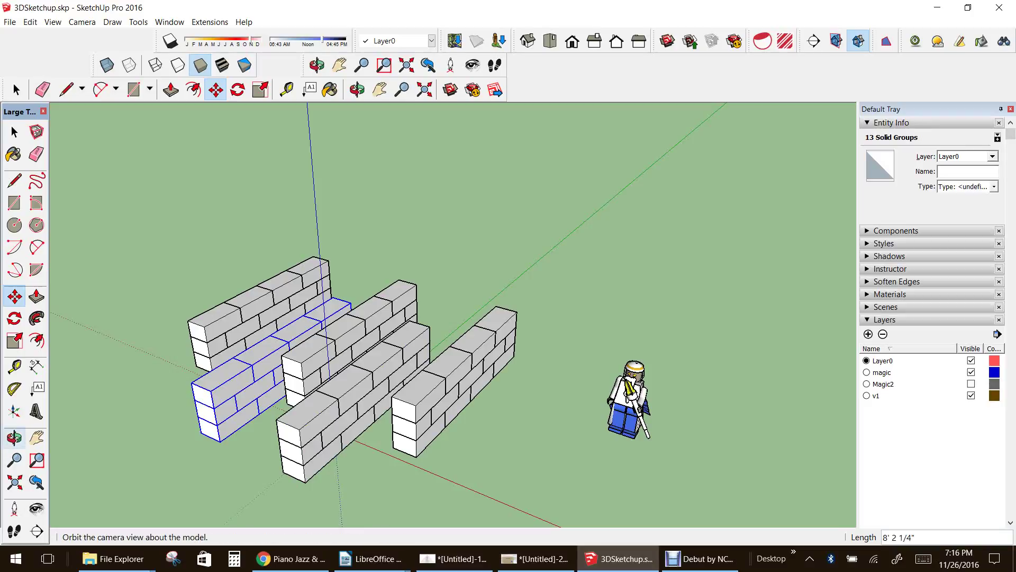
Open the near-end top-course block's group in the original wall, try Push/Pull on its long side face, and close the group
{"action": "left_click", "coordinate": [15, 438]}
{"action": "left_click_drag", "start_coordinate": [402, 318], "coordinate": [636, 370]}
{"action": "left_click_drag", "start_coordinate": [153, 418], "coordinate": [286, 381]}
{"action": "scroll", "coordinate": [286, 381], "scroll_direction": "up", "scroll_amount": 5}
{"action": "left_click_drag", "start_coordinate": [326, 508], "coordinate": [436, 501]}
{"action": "left_click", "coordinate": [14, 132]}
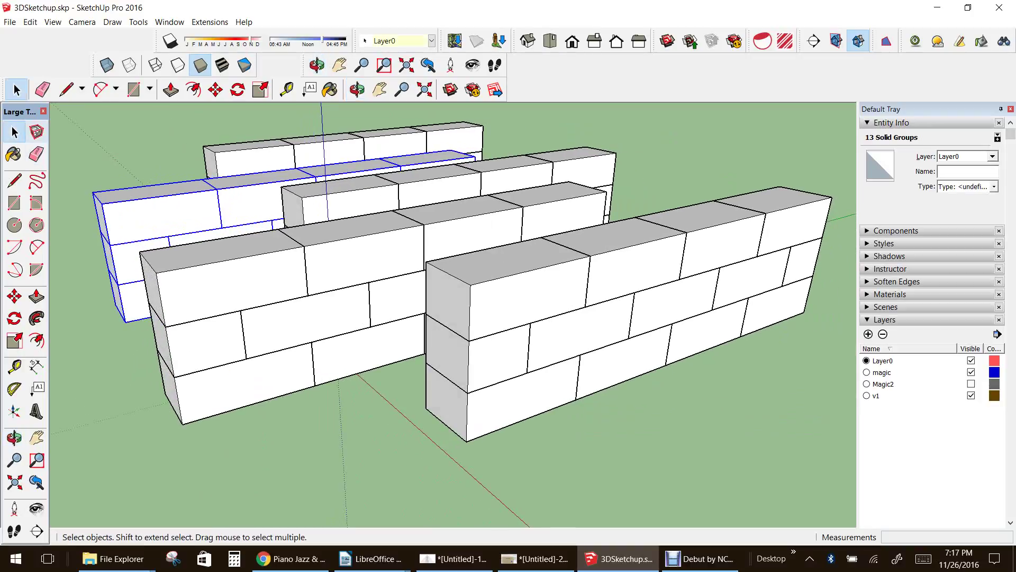
{"action": "left_click", "coordinate": [500, 296]}
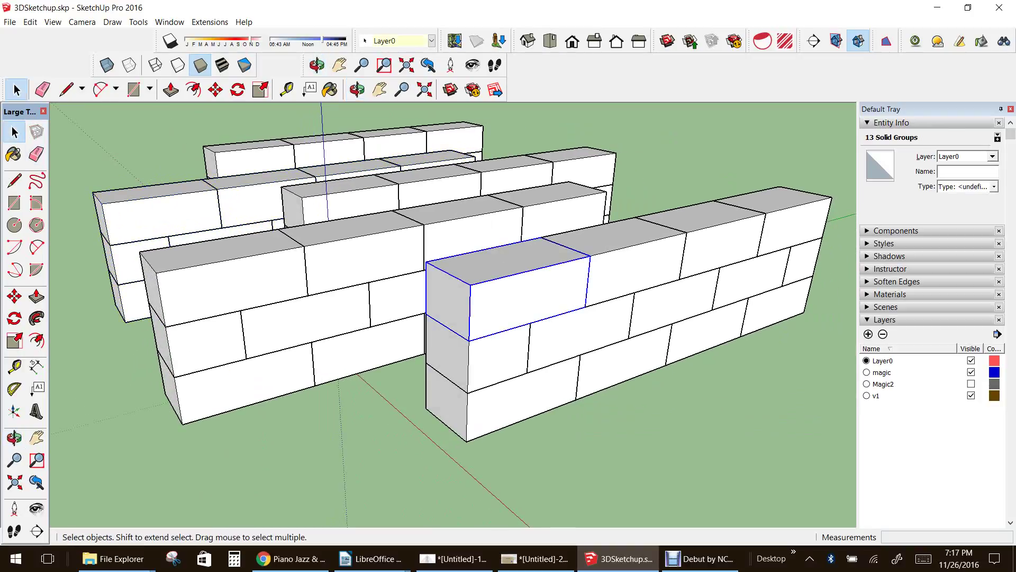
{"action": "double_click", "coordinate": [508, 296]}
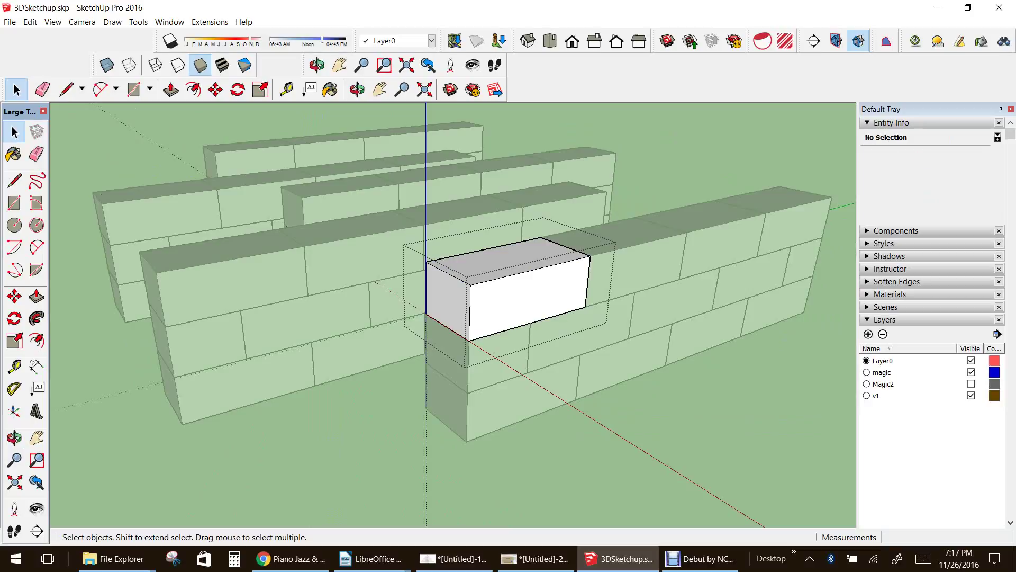
{"action": "key", "text": "p"}
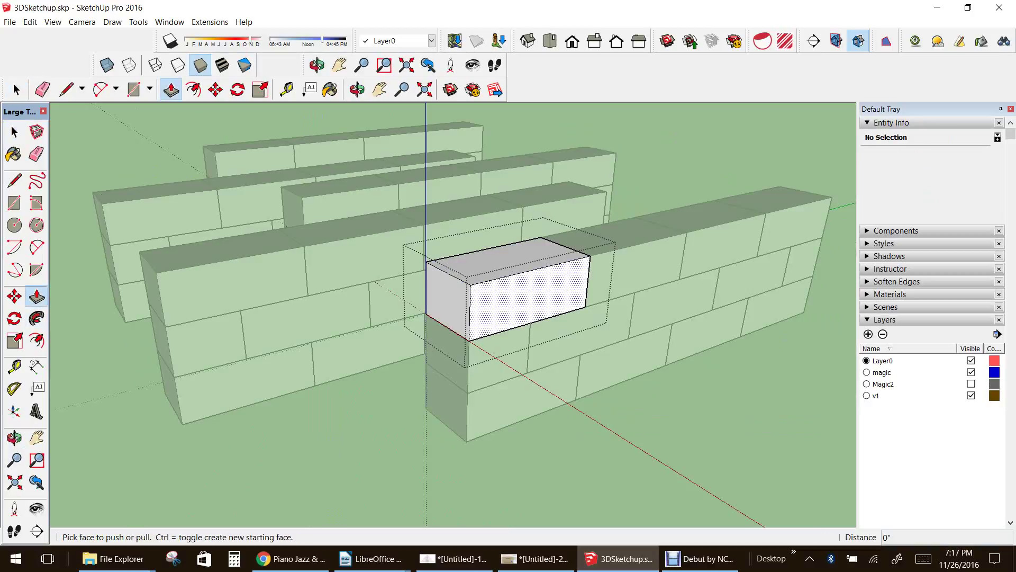
{"action": "mouse_move", "coordinate": [469, 339]}
{"action": "left_mouse_down"}
{"action": "mouse_move", "coordinate": [530, 322]}
{"action": "mouse_move", "coordinate": [469, 340]}
{"action": "mouse_move", "coordinate": [531, 323]}
{"action": "mouse_move", "coordinate": [500, 331]}
{"action": "mouse_move", "coordinate": [531, 322]}
{"action": "mouse_move", "coordinate": [528, 370]}
{"action": "mouse_move", "coordinate": [529, 324]}
{"action": "mouse_move", "coordinate": [472, 341]}
{"action": "mouse_move", "coordinate": [530, 322]}
{"action": "mouse_move", "coordinate": [499, 330]}
{"action": "mouse_move", "coordinate": [531, 322]}
{"action": "mouse_move", "coordinate": [508, 302]}
{"action": "mouse_move", "coordinate": [465, 347]}
{"action": "left_mouse_up"}
{"action": "left_click", "coordinate": [14, 131]}
{"action": "key", "text": "Escape"}
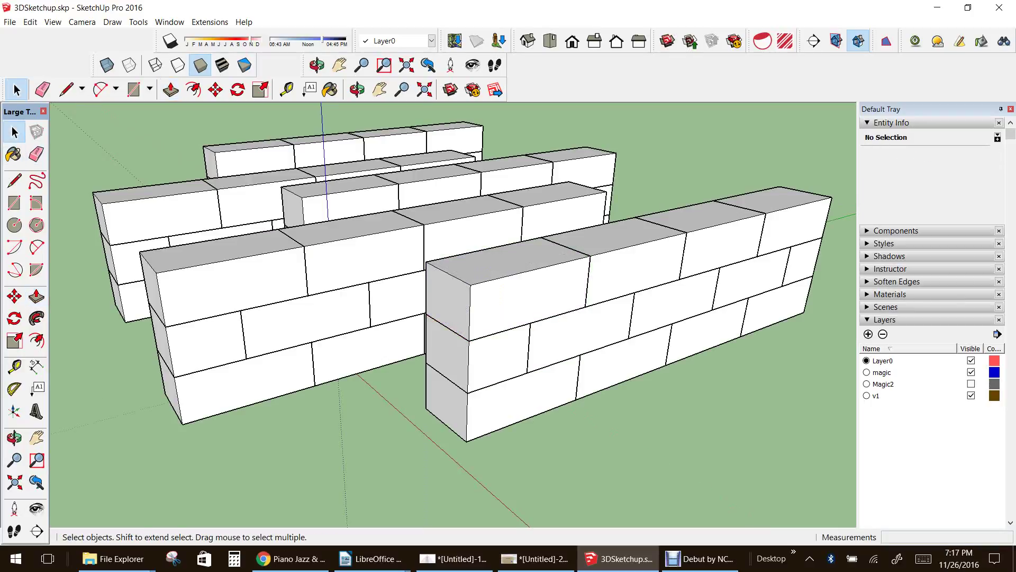
Examine the arrangement of the five walls from above and from their near ends
{"action": "scroll", "coordinate": [307, 315], "scroll_direction": "down", "scroll_amount": 2}
{"action": "left_click", "coordinate": [15, 438]}
{"action": "left_click_drag", "start_coordinate": [233, 329], "coordinate": [598, 352]}
{"action": "left_click_drag", "start_coordinate": [844, 350], "coordinate": [854, 394]}
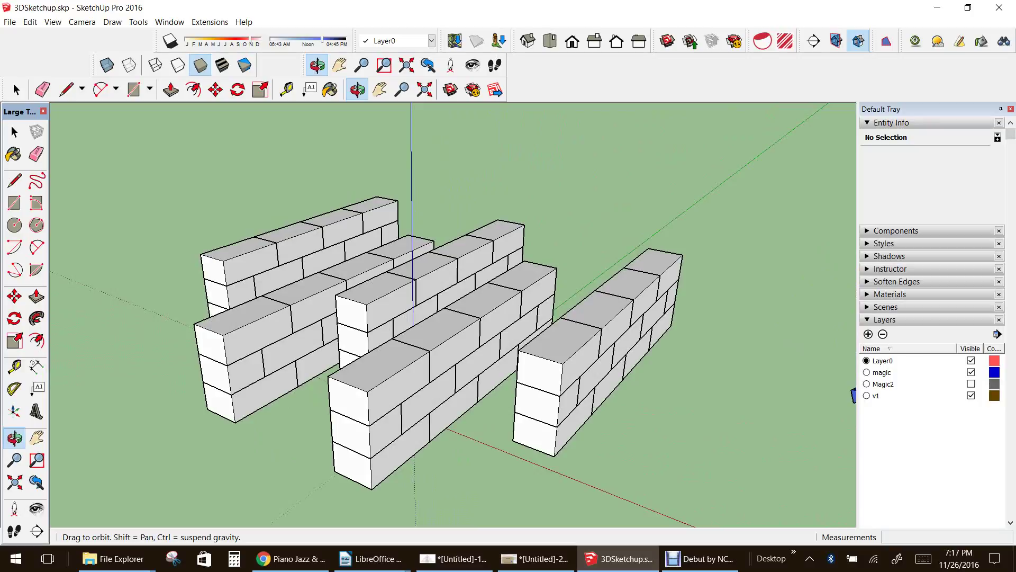
{"action": "left_click_drag", "start_coordinate": [853, 394], "coordinate": [841, 296]}
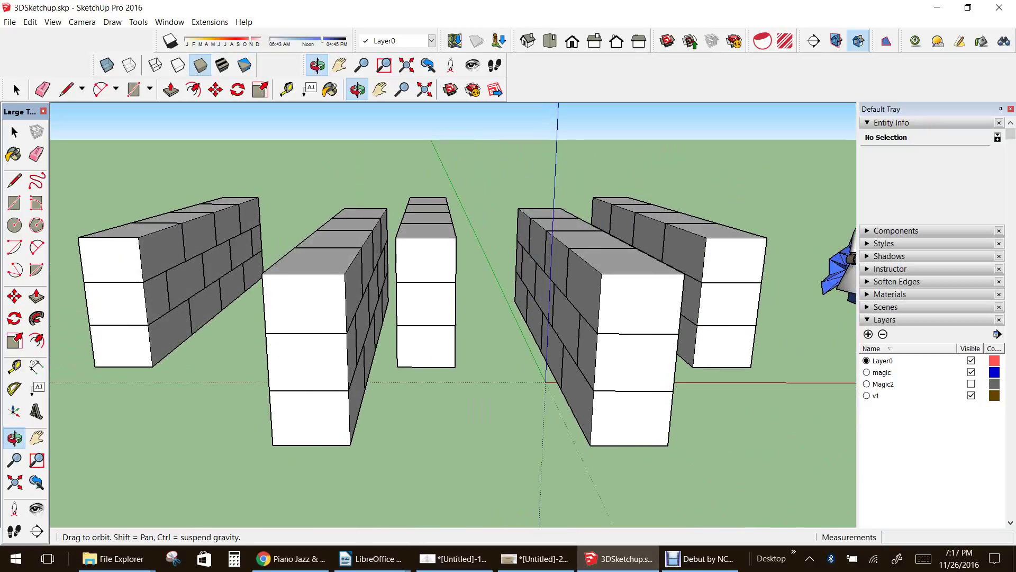
{"action": "left_click", "coordinate": [14, 132]}
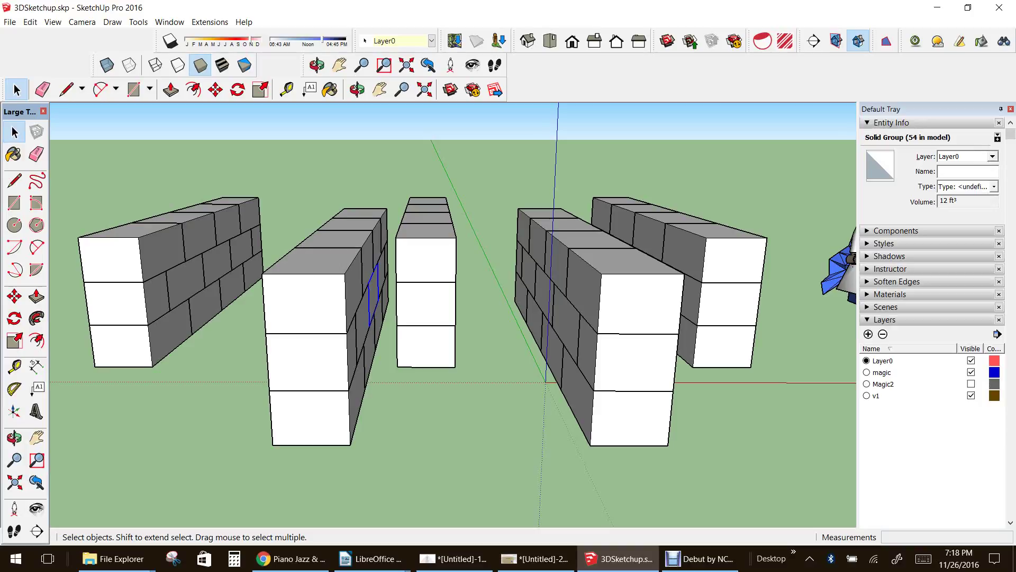
{"action": "key", "text": "alt"}
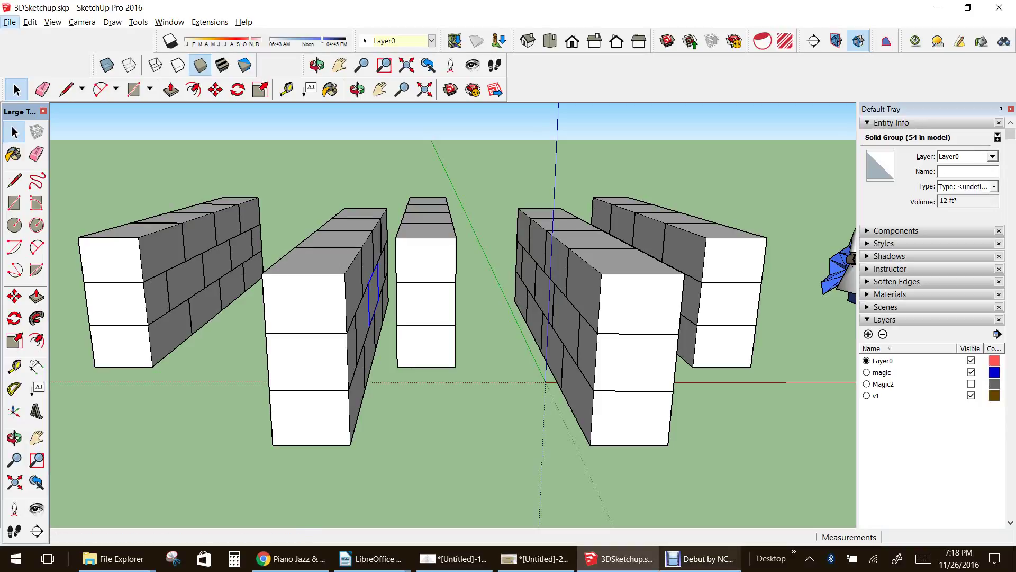
{"action": "left_click", "coordinate": [701, 558]}
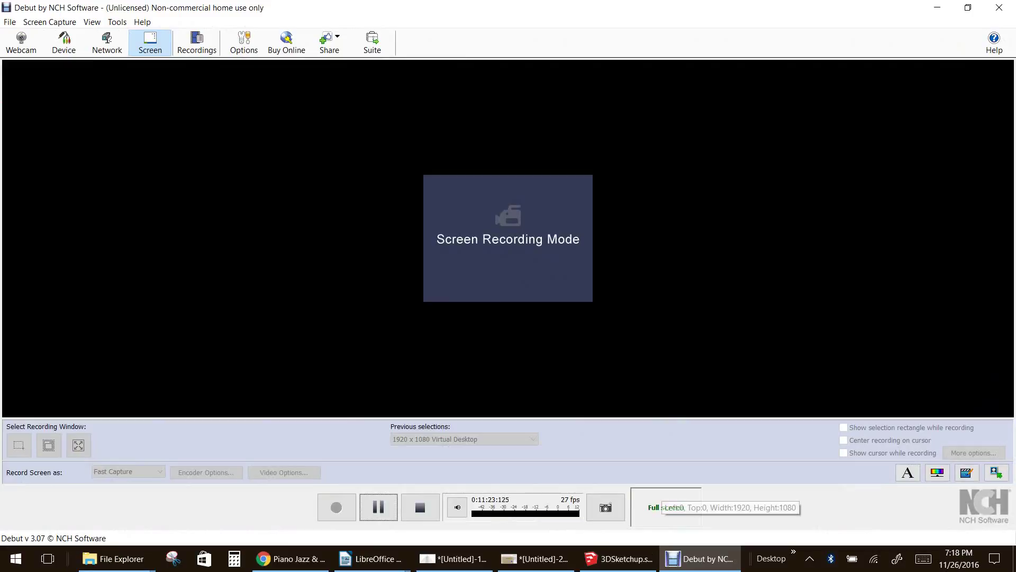